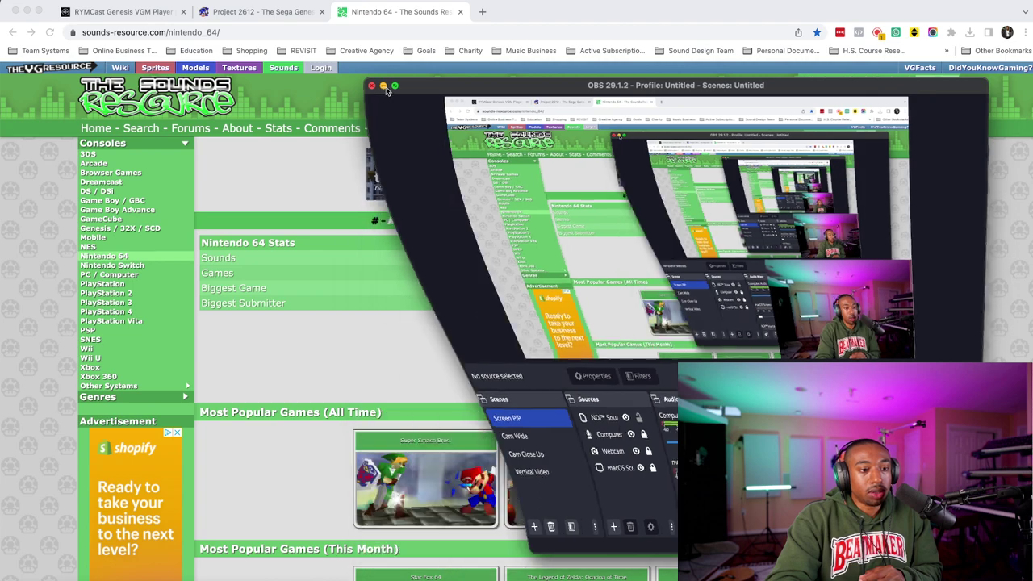
Browse the Inphonik RYMCast Genesis VGM Player page.
left_click(125, 13)
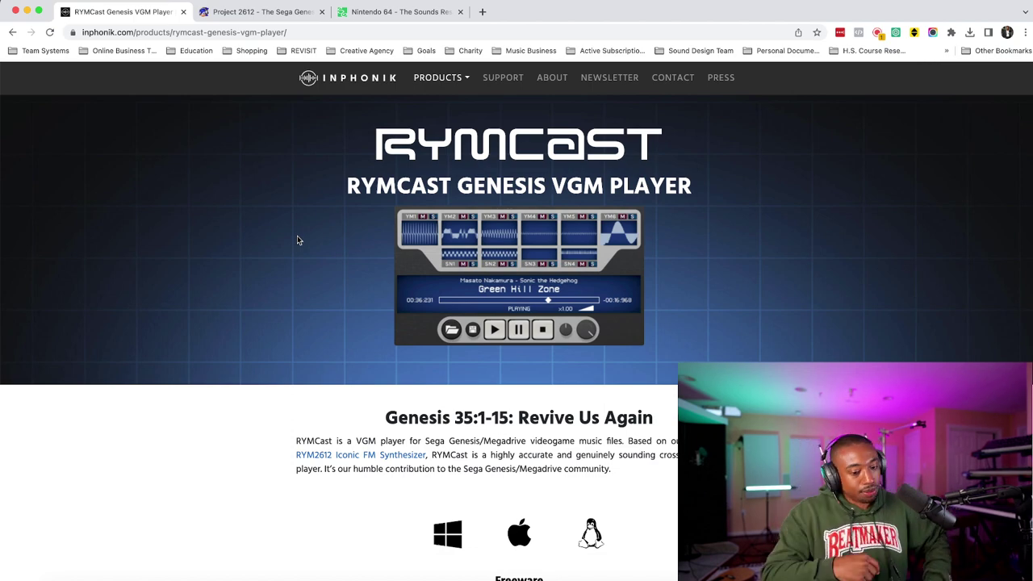
scroll(297, 239, "down", 5)
scroll(296, 237, "down", 5)
scroll(298, 247, "down", 2)
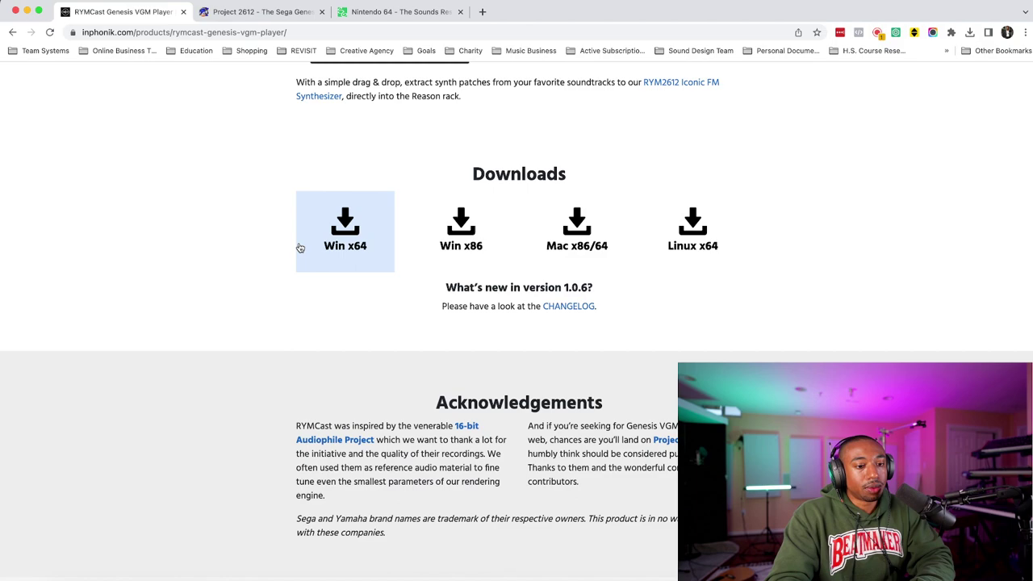
scroll(298, 247, "up", 10)
scroll(299, 211, "down", 6)
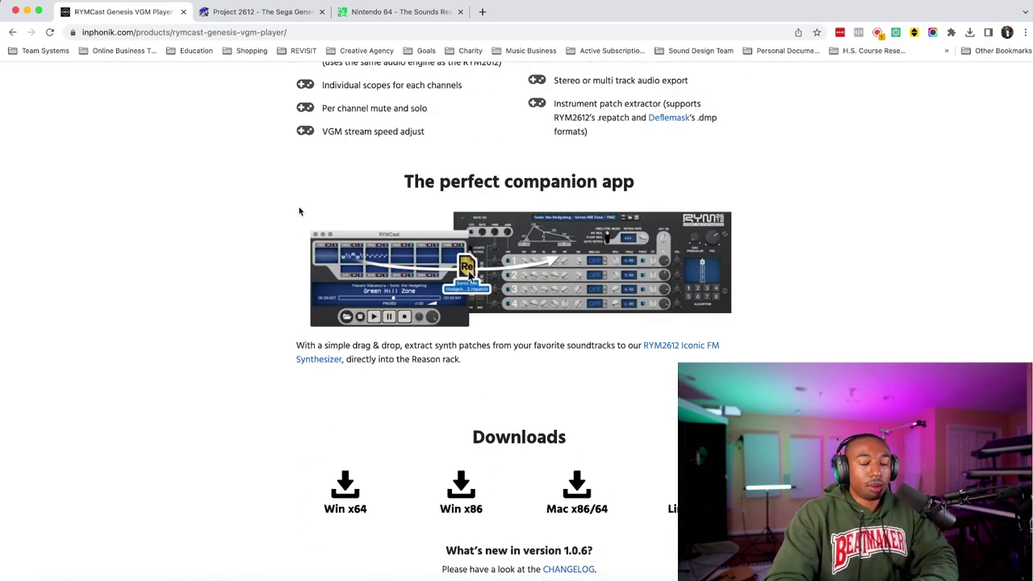
scroll(299, 211, "down", 4)
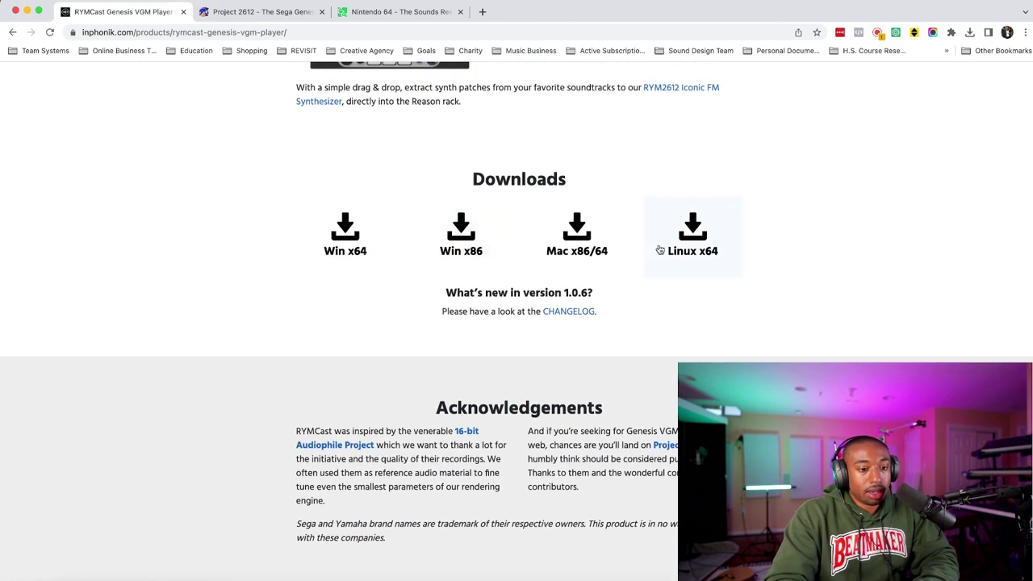
scroll(368, 219, "up", 1)
scroll(369, 219, "up", 1)
scroll(370, 218, "up", 2)
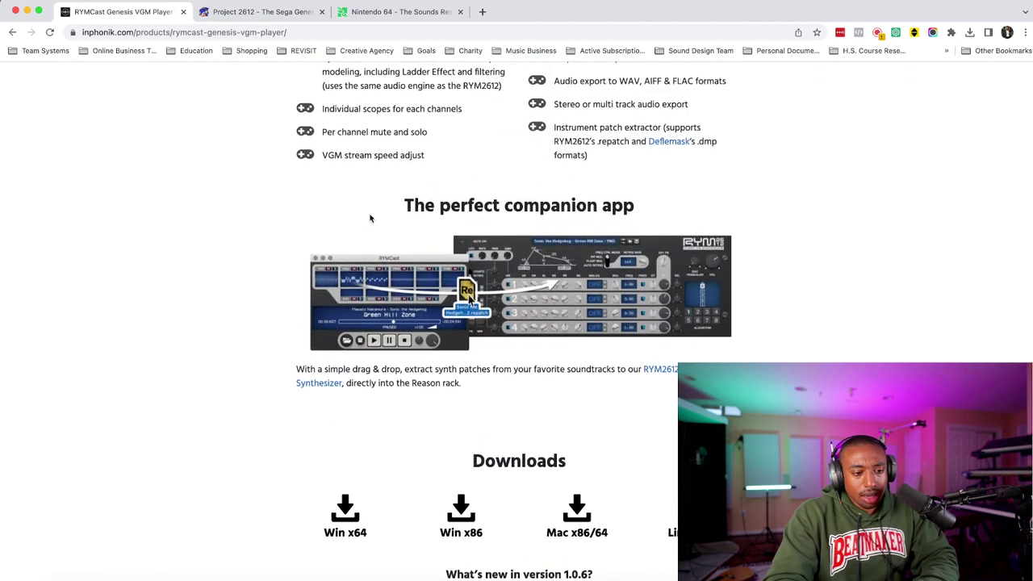
scroll(323, 323, "up", 2)
scroll(323, 322, "up", 2)
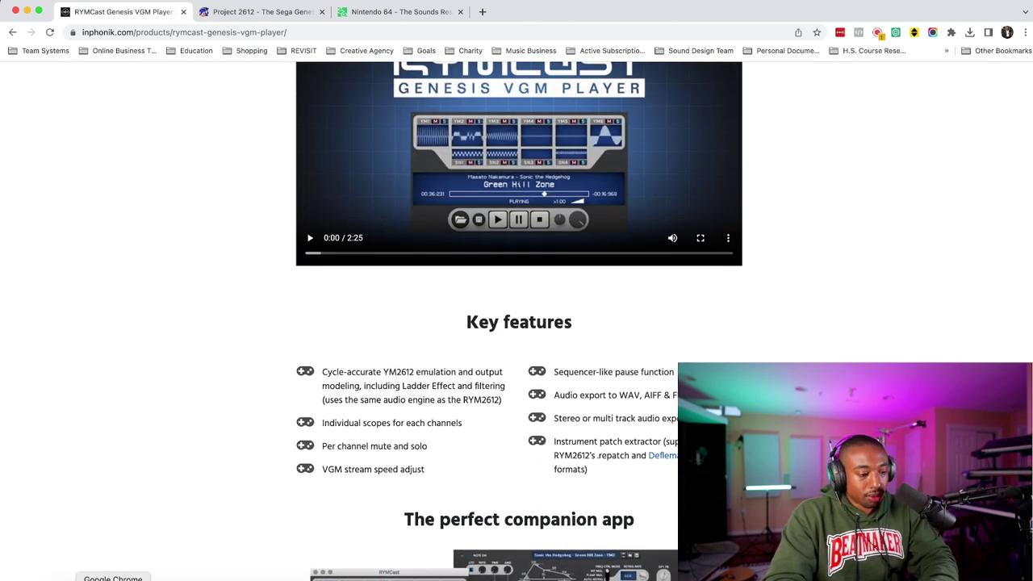
Launch RYMCast from Launchpad, reposition its window, and switch to the Project 2612 tab.
left_click(87, 579)
left_click(880, 185)
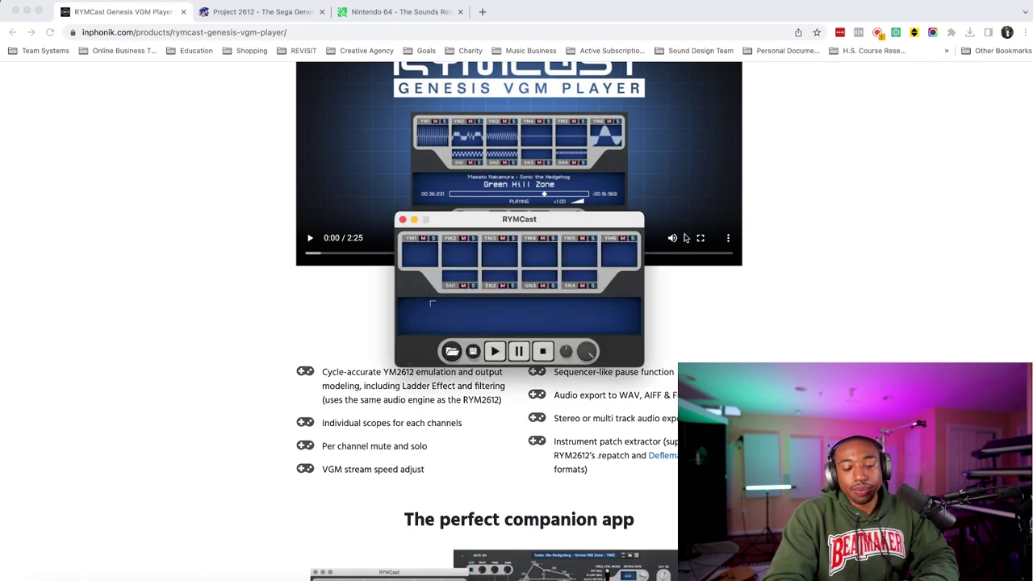
left_click_drag(500, 218, 451, 209)
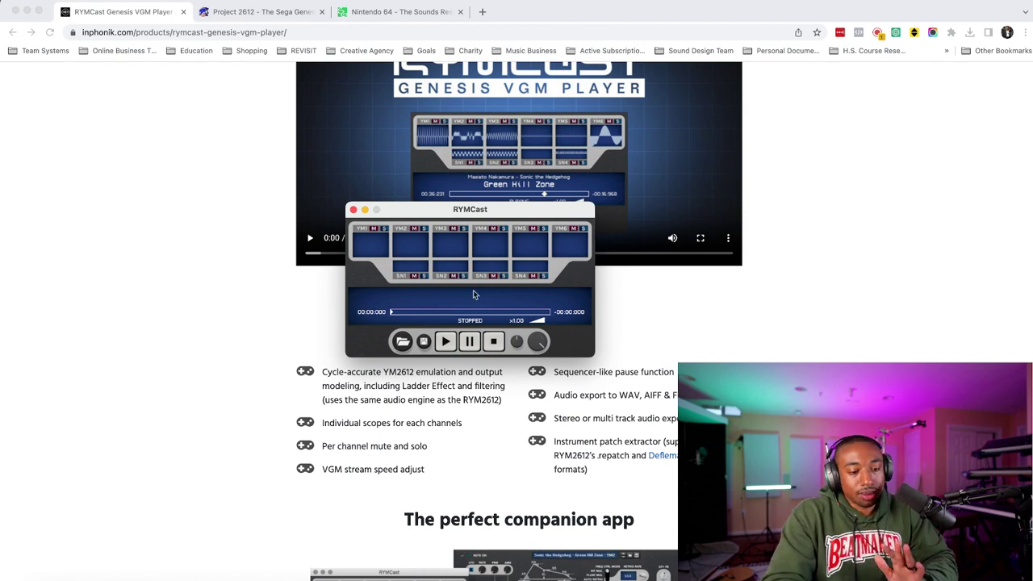
left_click(268, 13)
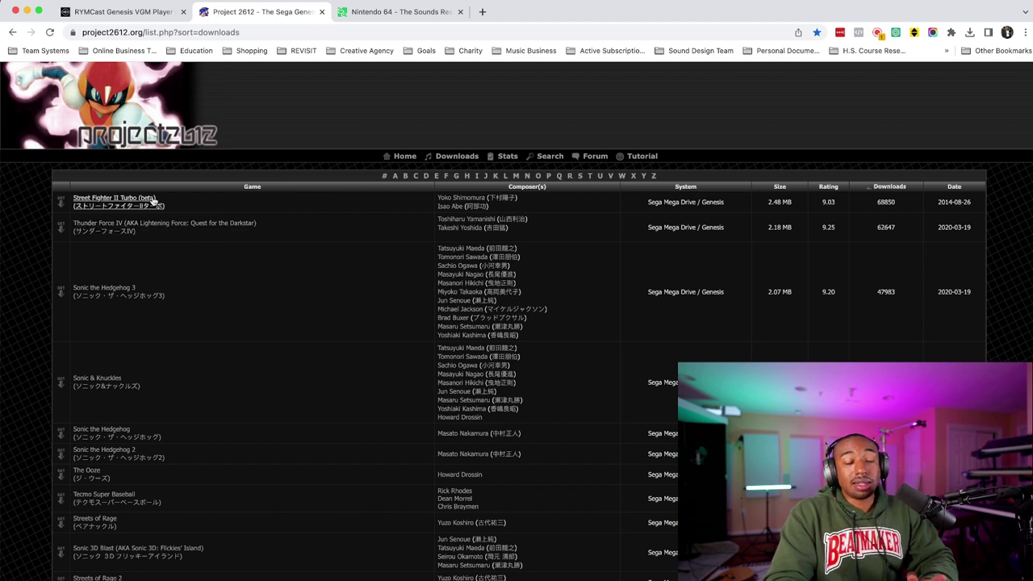
Look through the Project 2612 Genesis downloads list, then bring FL Studio to the front.
scroll(199, 293, "down", 1)
scroll(198, 293, "down", 2)
scroll(199, 293, "up", 1)
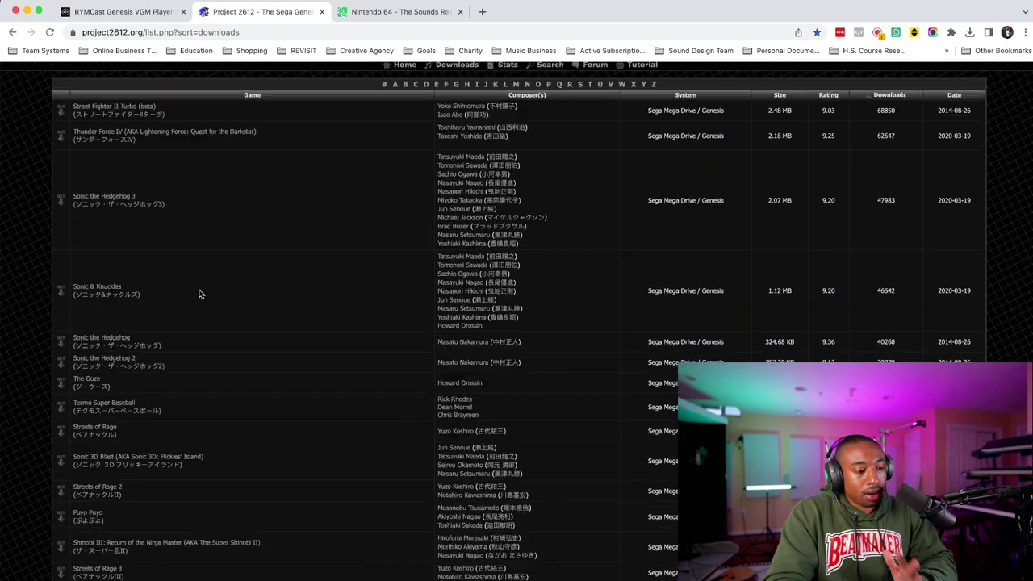
scroll(199, 293, "up", 2)
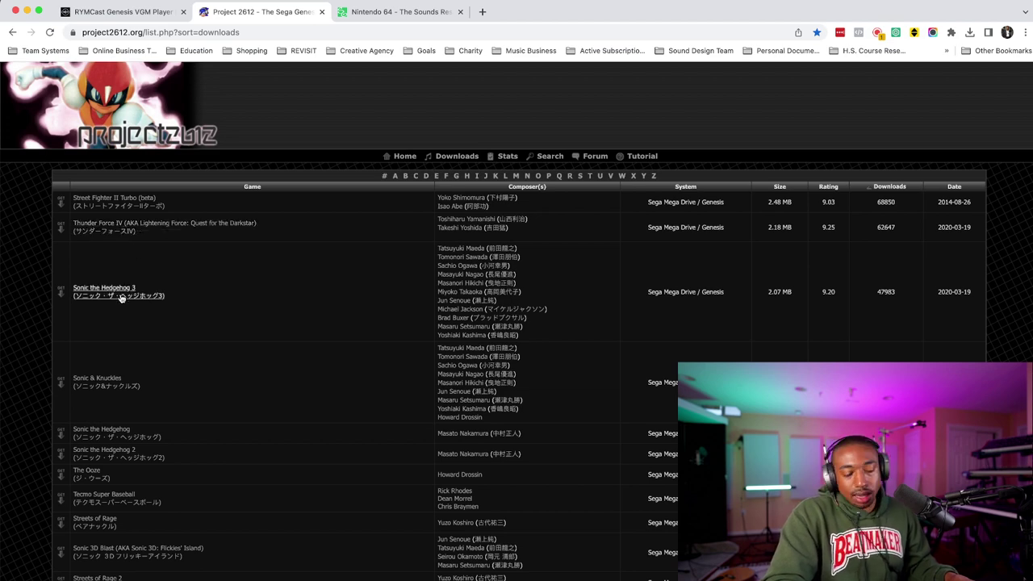
scroll(135, 443, "down", 1)
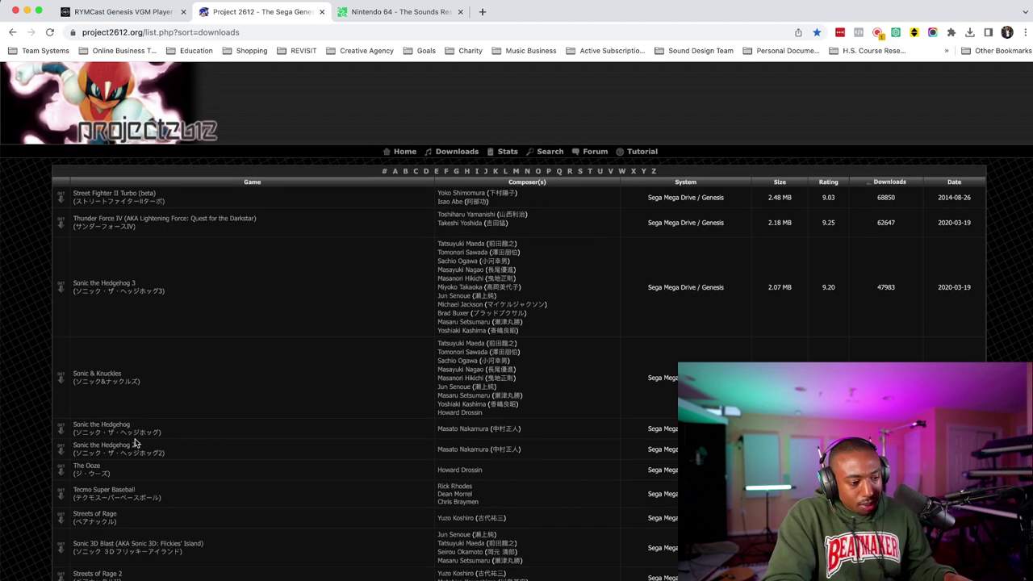
scroll(135, 443, "down", 2)
scroll(139, 450, "down", 2)
scroll(139, 314, "down", 3)
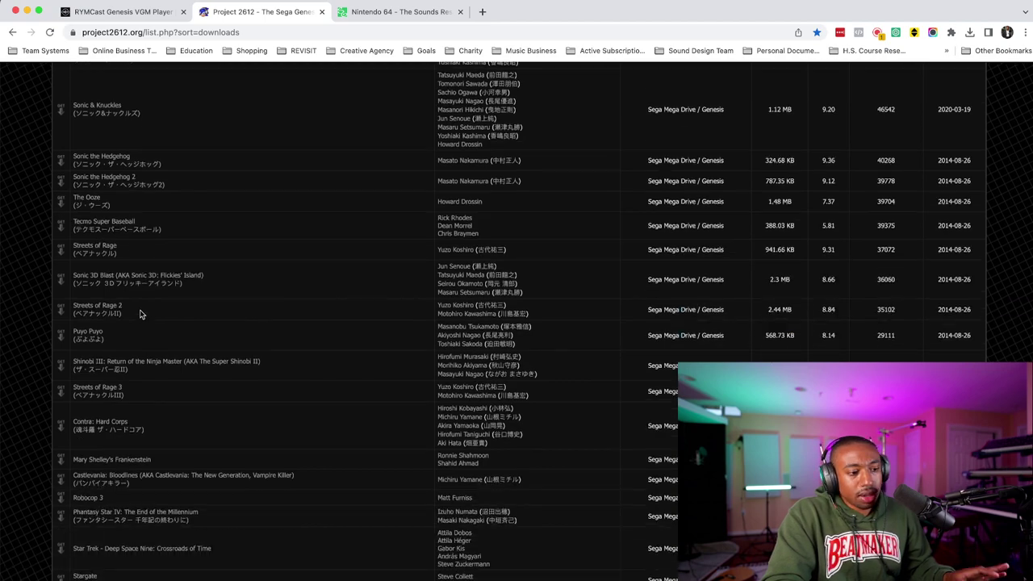
scroll(140, 314, "down", 2)
scroll(129, 225, "down", 2)
scroll(134, 225, "down", 1)
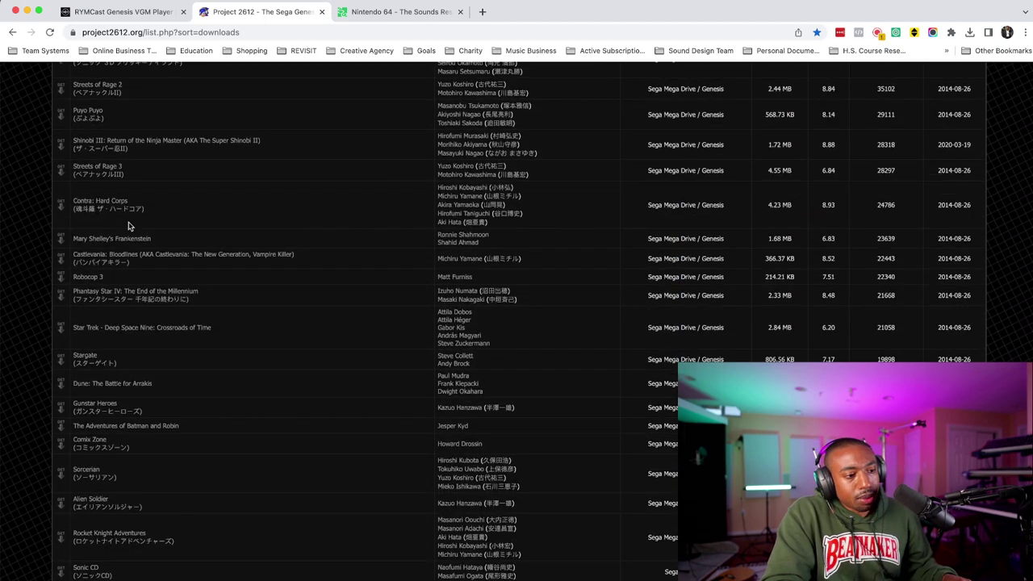
scroll(141, 339, "down", 3)
scroll(139, 339, "down", 2)
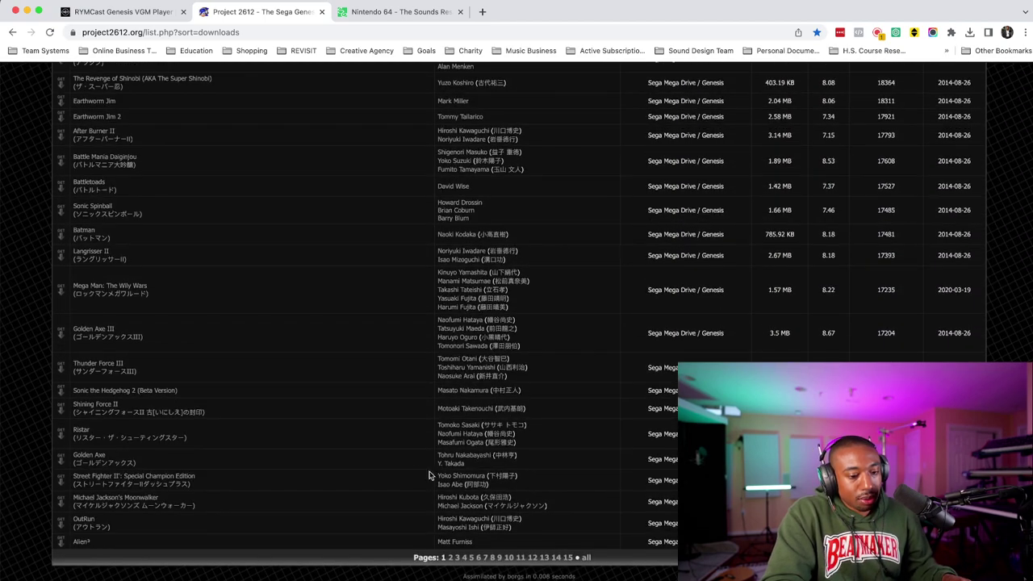
scroll(278, 383, "up", 15)
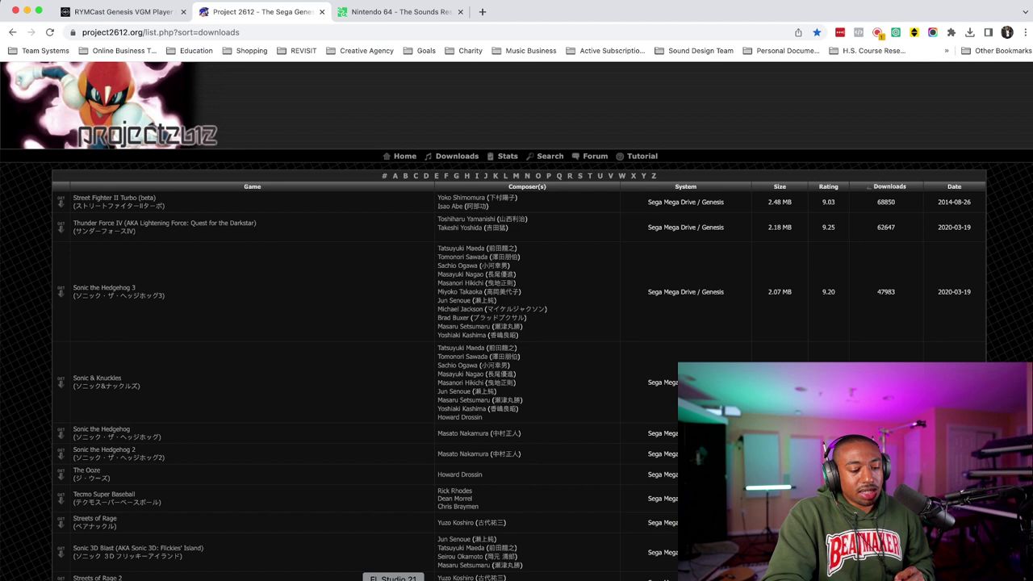
left_click(393, 578)
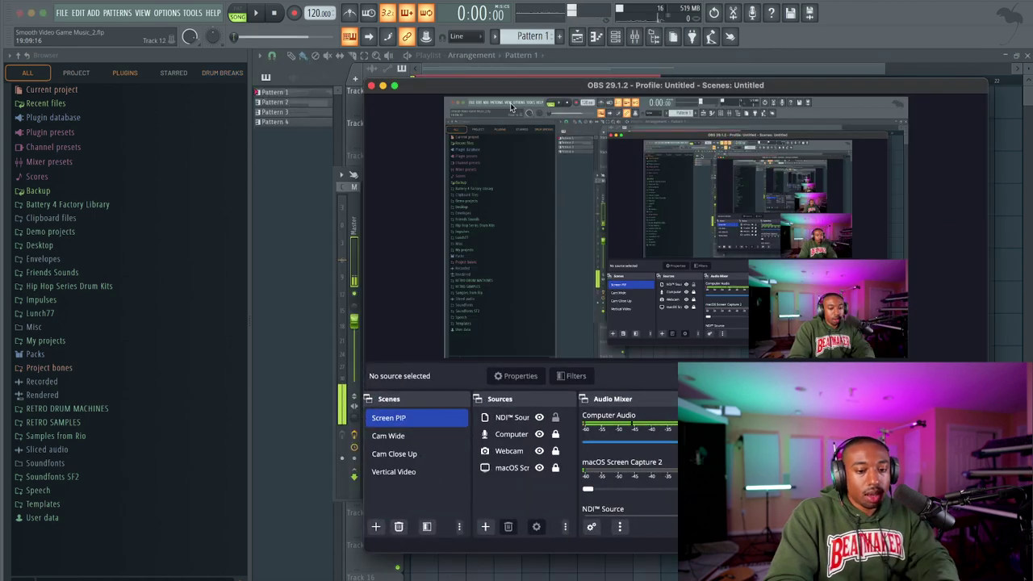
Minimize OBS to reveal the Smooth Video Game Music_2 playlist and Master mixer chain.
left_click(383, 84)
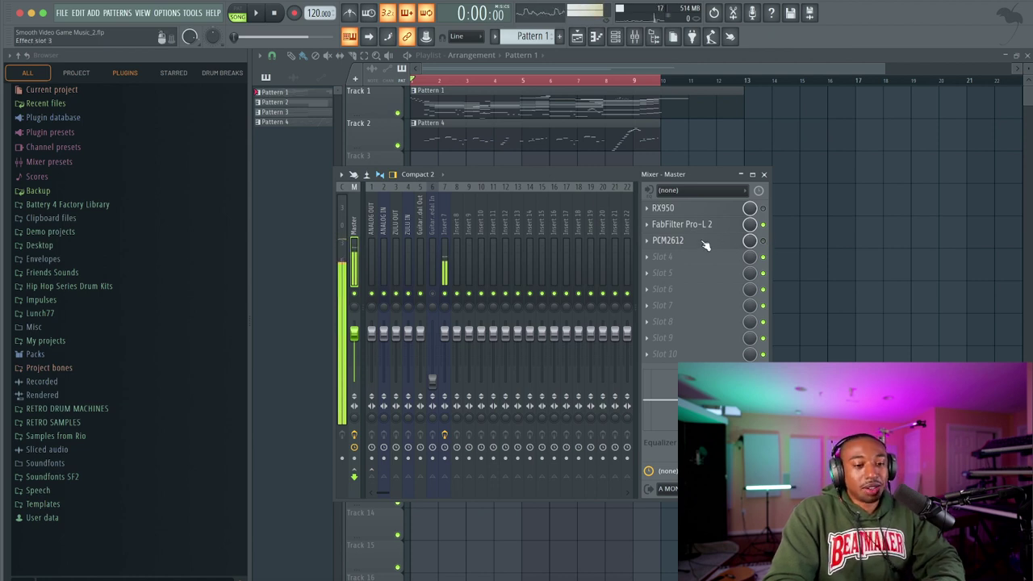
Open PCM2612 on the Master, then the RYM2612 synth for the Ryu's Stage YM1 channel.
left_click(667, 240)
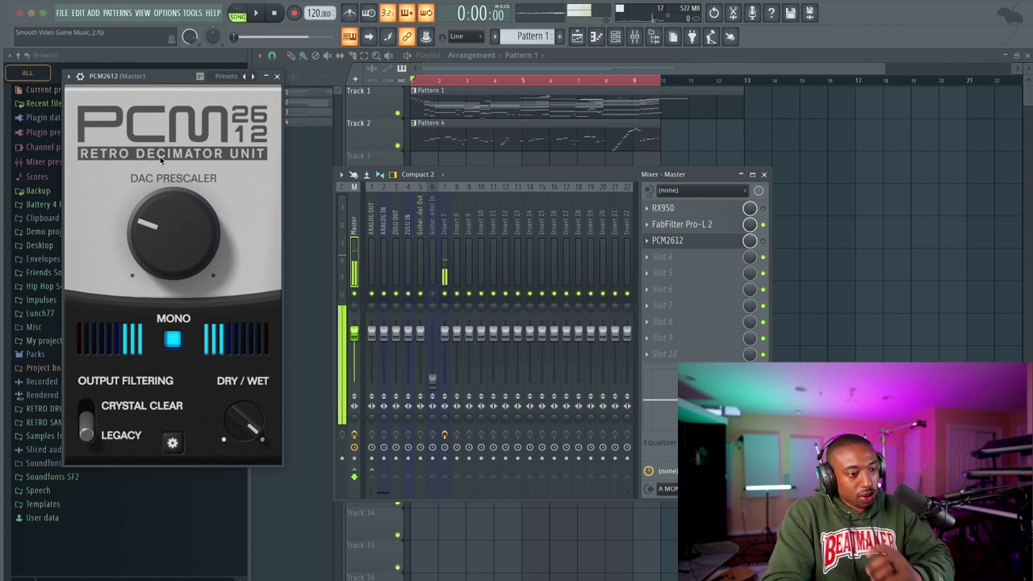
mouse_move(174, 232)
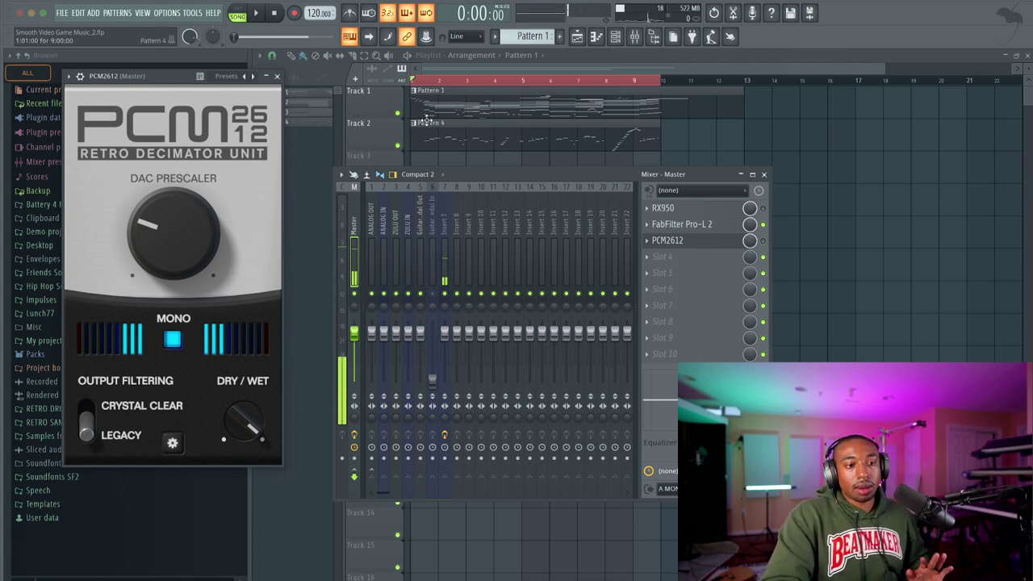
left_click(616, 38)
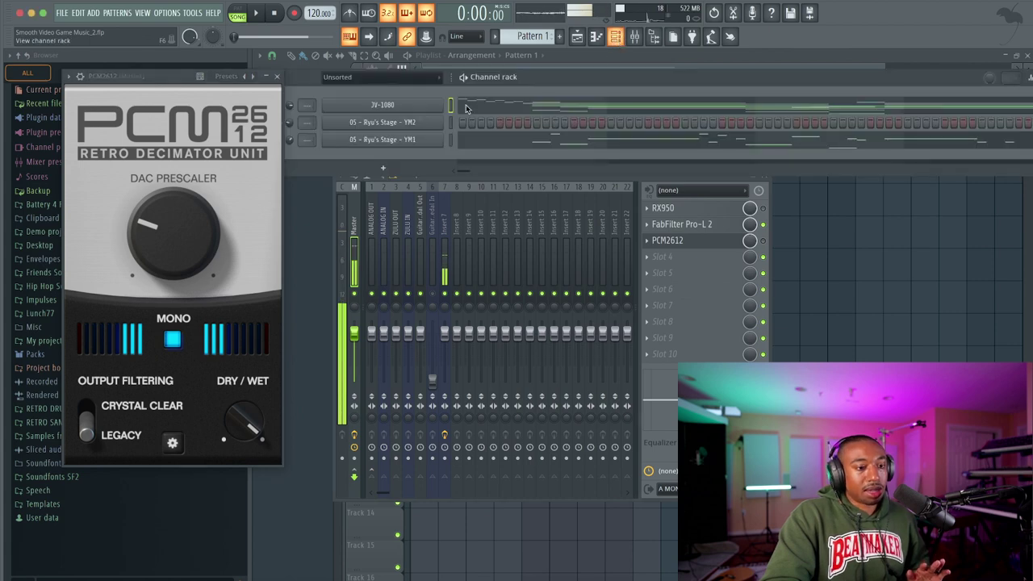
left_click(415, 139)
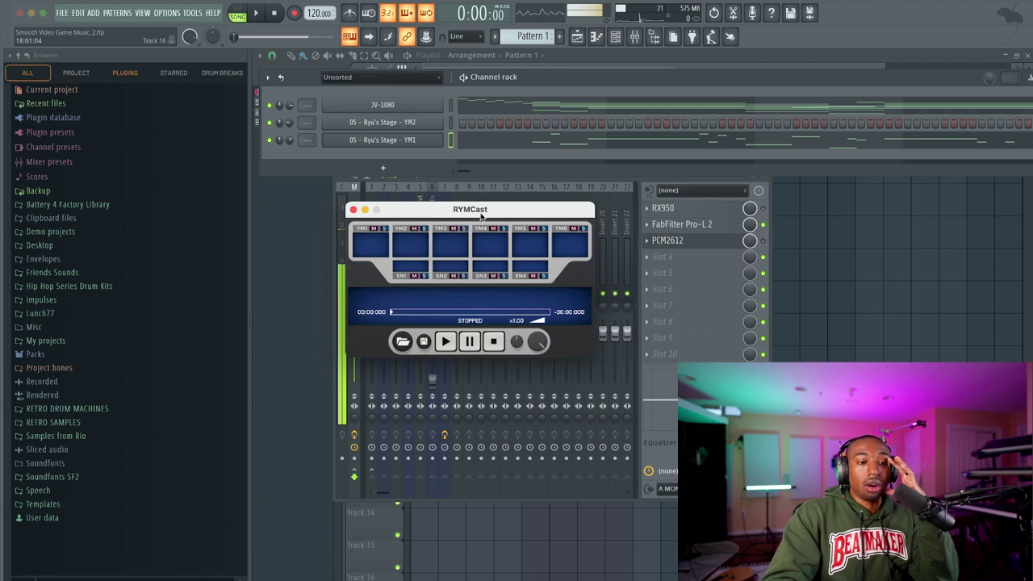
Close the RYM2612 and PCM2612 windows and view mixer Insert 7's effect chain.
left_click(399, 141)
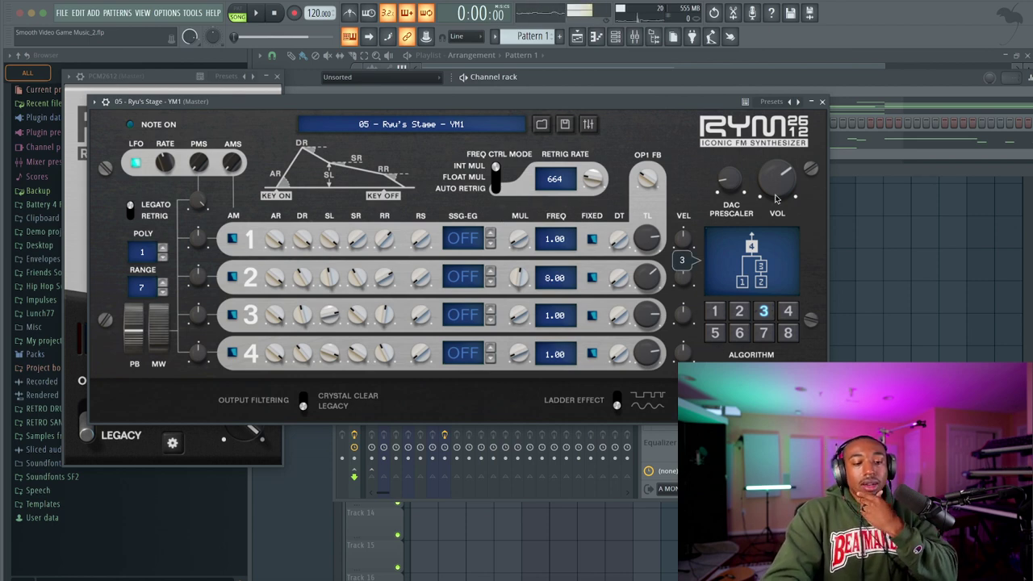
left_click(822, 101)
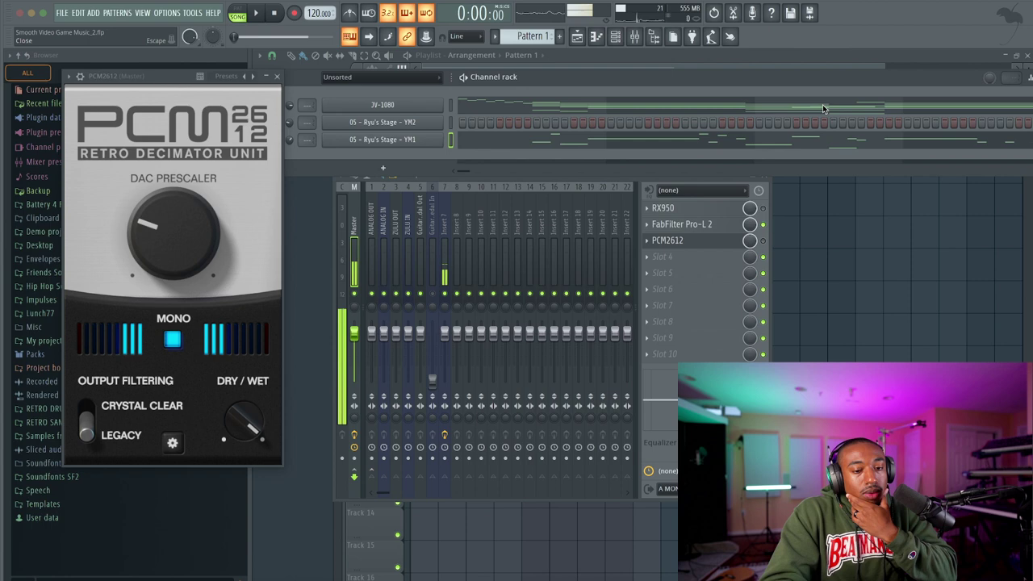
left_click(276, 76)
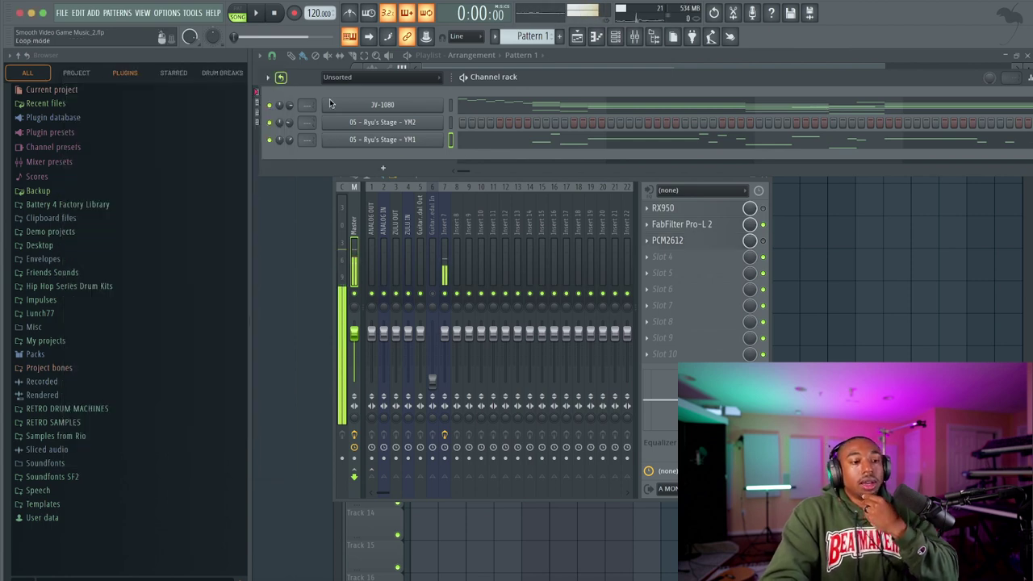
left_click(445, 258)
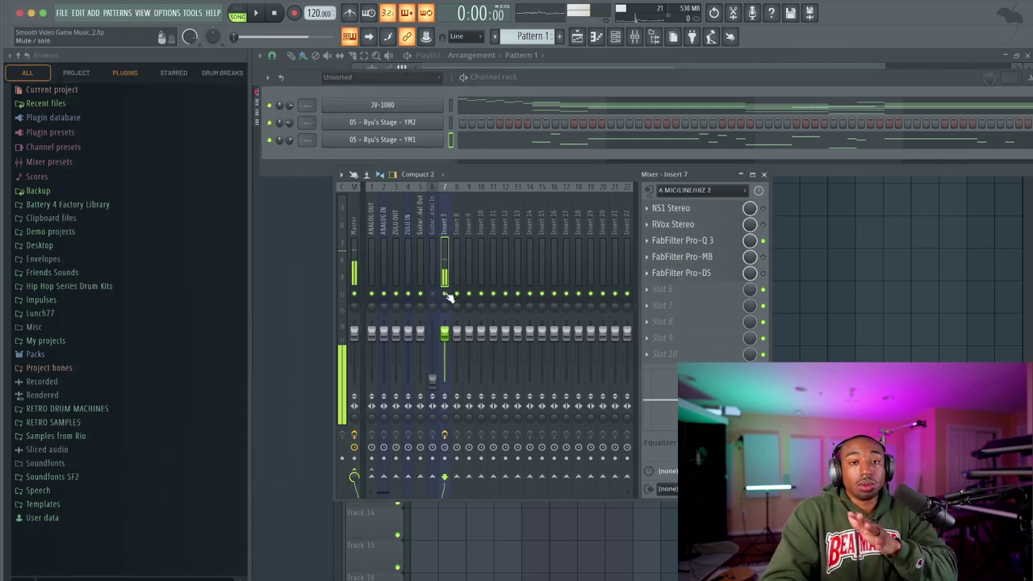
Play the arrangement and audition the PCM2612 bit-crusher on the Master.
left_click(828, 342)
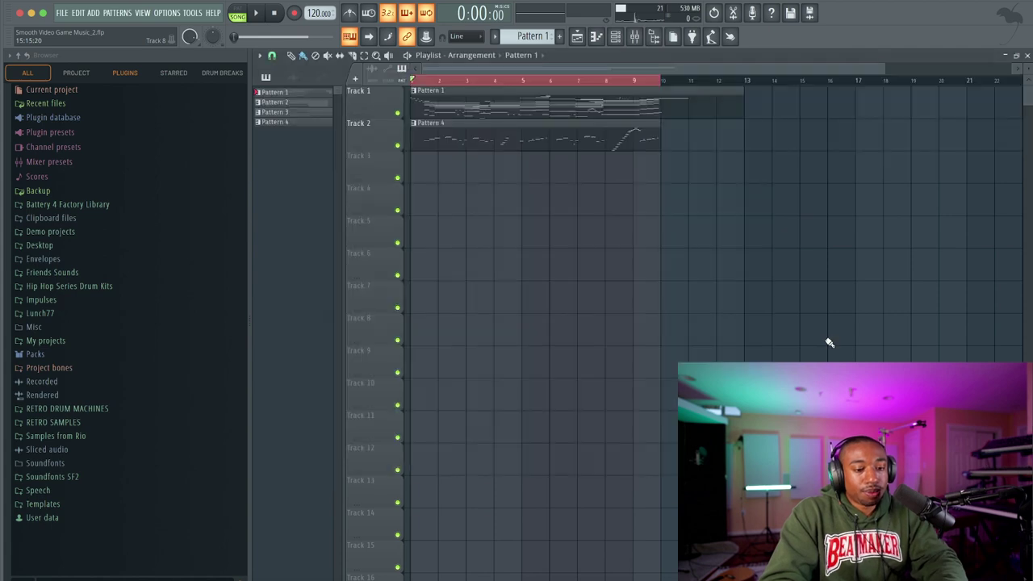
left_click(636, 36)
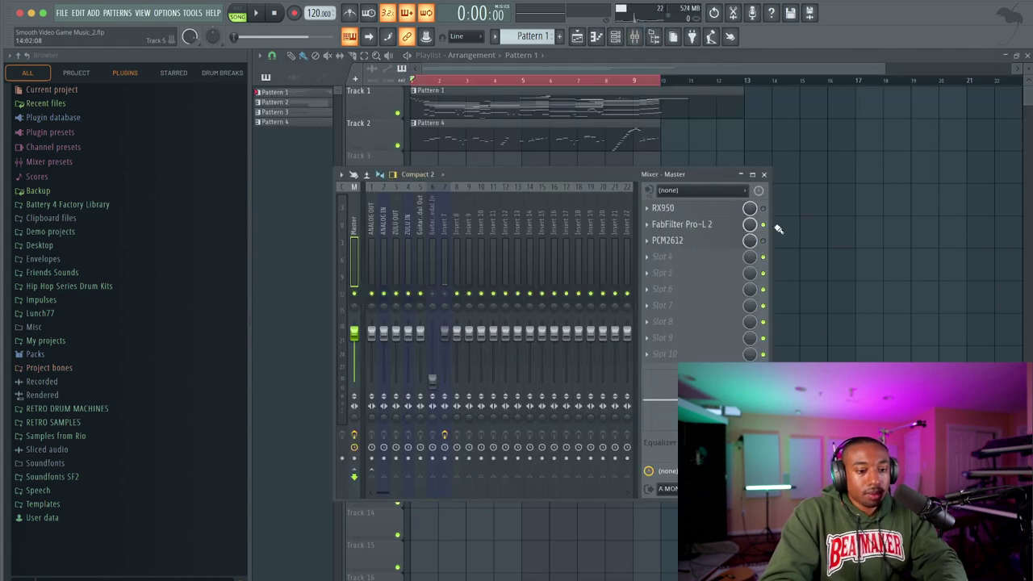
key("F9")
key("space")
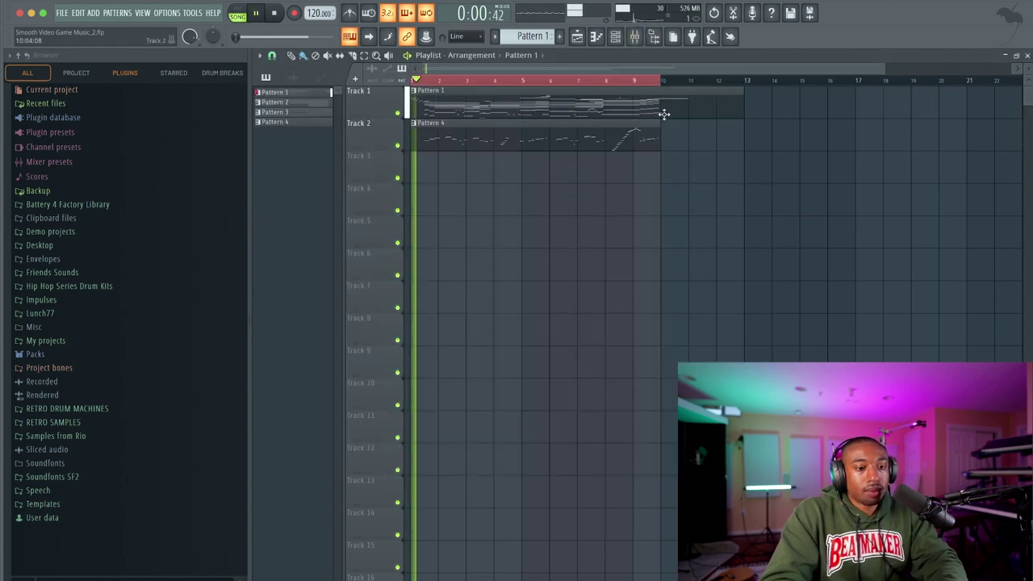
left_click(635, 37)
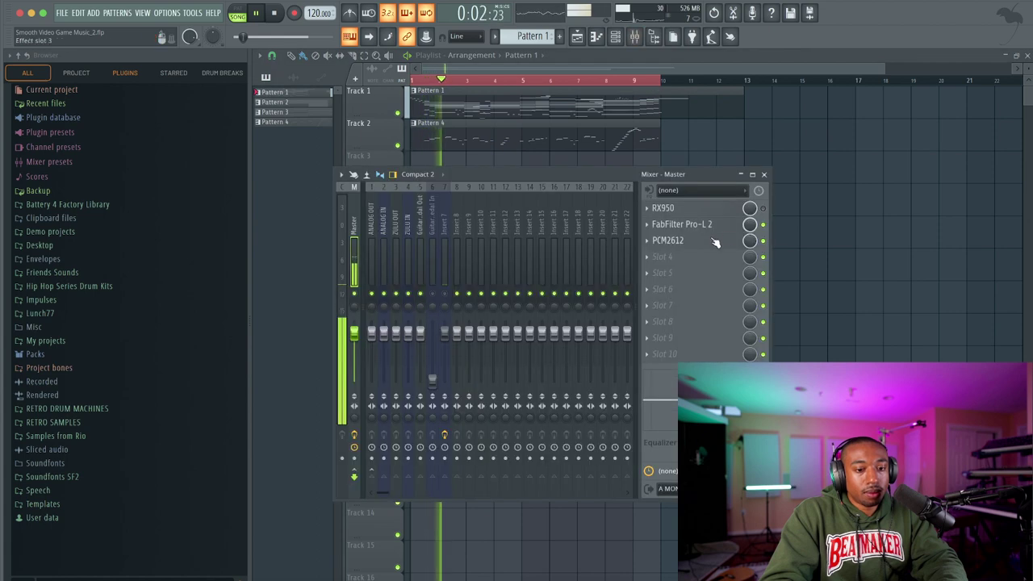
key("space")
left_click(682, 241)
key("space")
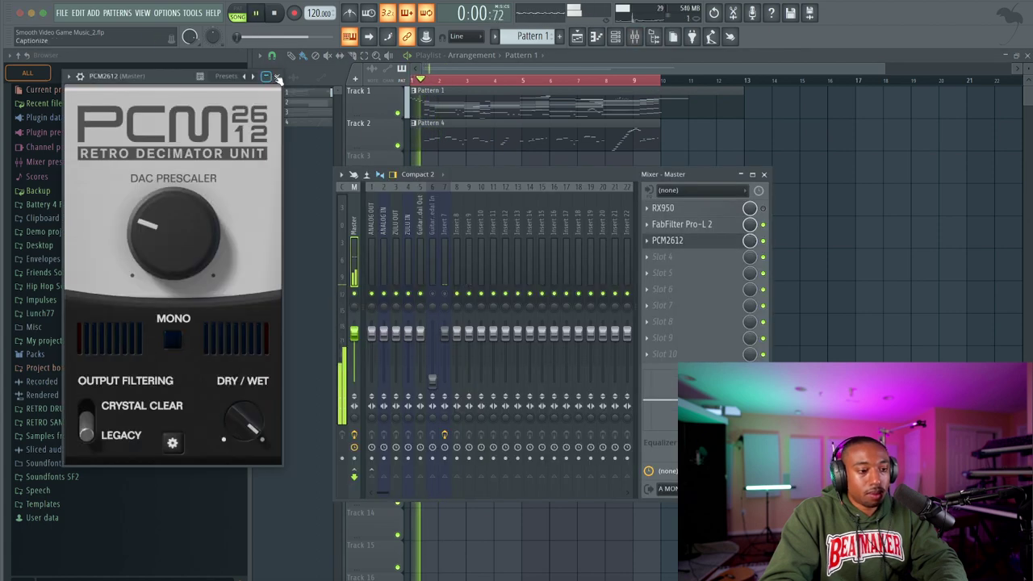
key("Escape")
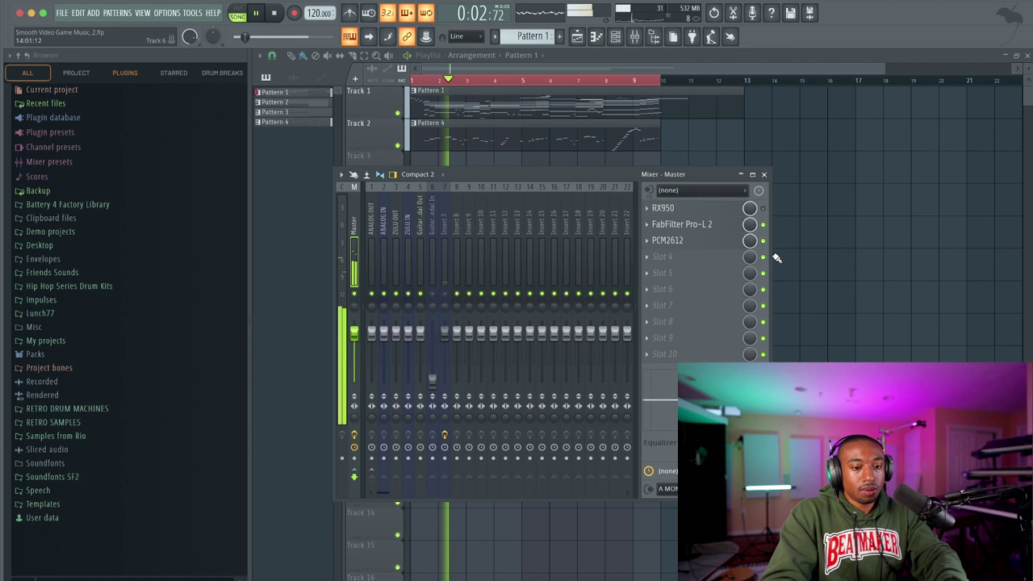
key("F9")
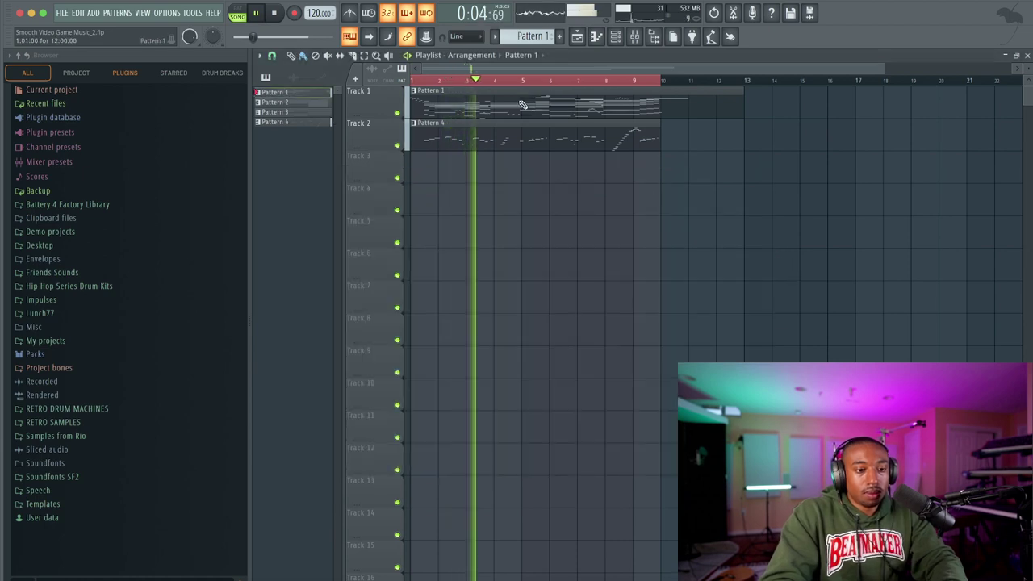
Review the JV-1080 notes with the browser hidden, then stop playback at the song start.
key("F7")
scroll(455, 214, "down", 4)
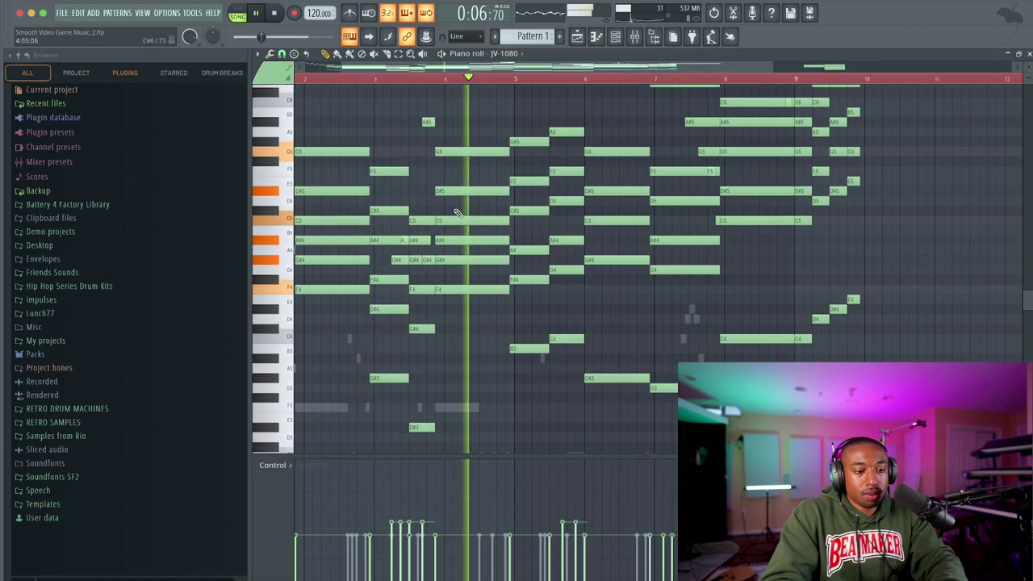
scroll(461, 214, "down", 3, "ctrl")
scroll(543, 126, "up", 2)
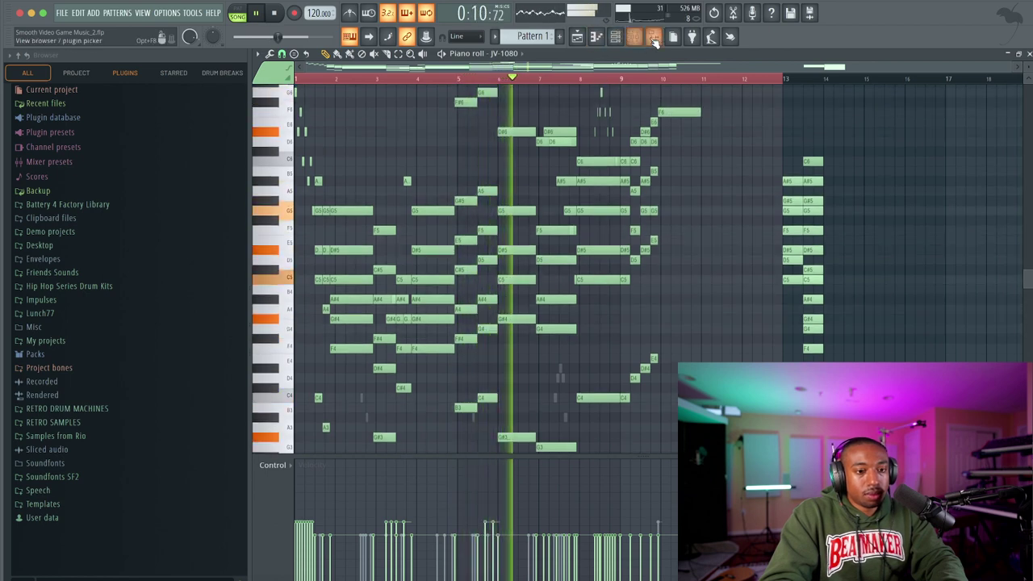
key("alt+F8")
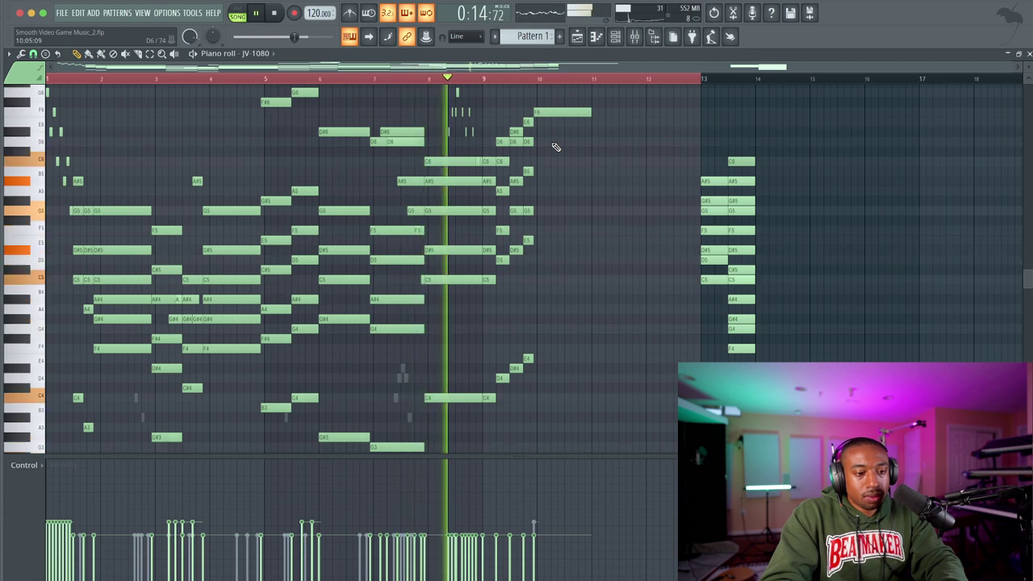
scroll(556, 147, "up", 2)
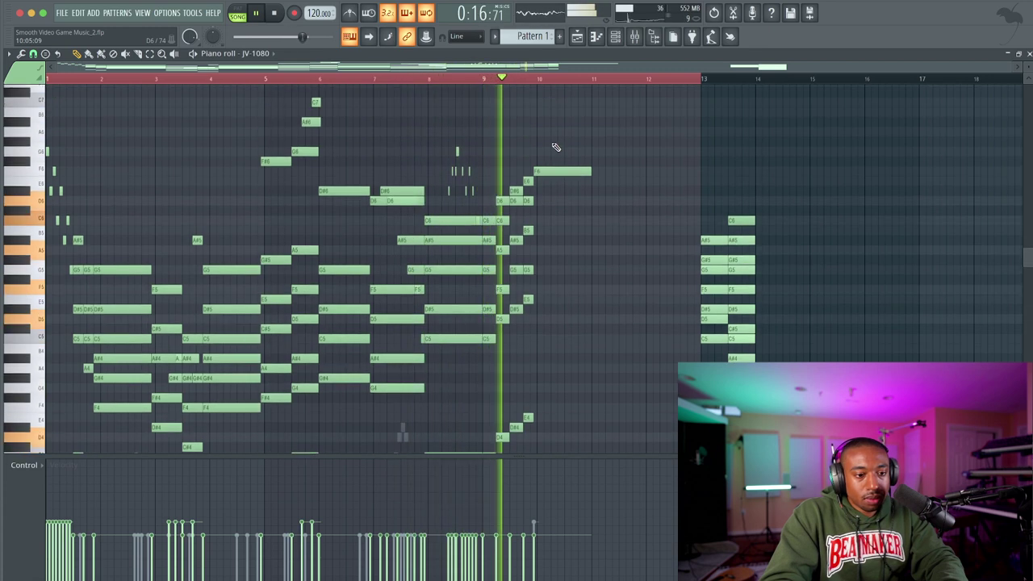
scroll(555, 147, "up", 2)
key("F9")
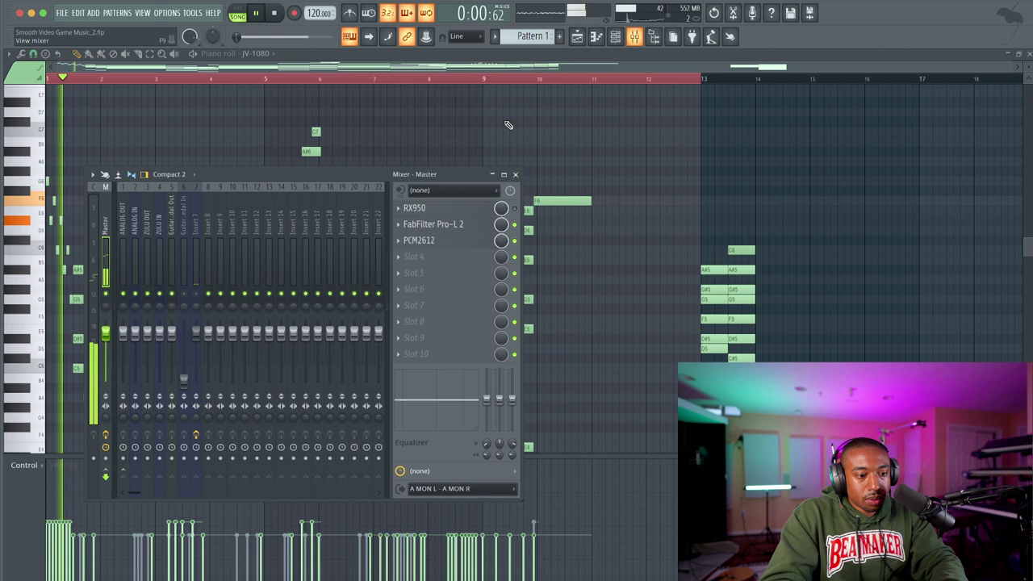
key("space")
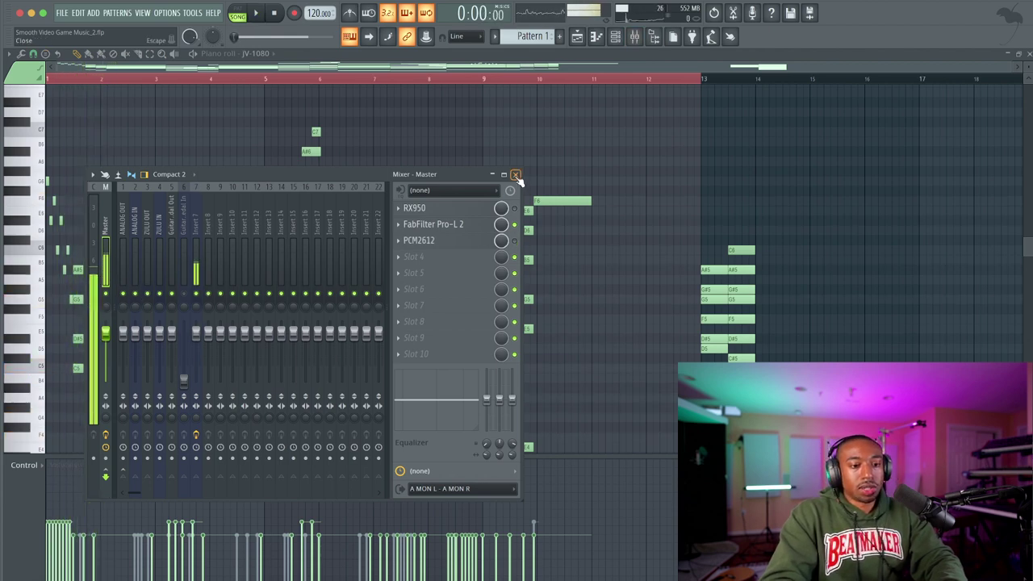
left_click(515, 174)
Open the Ryu's Stage YM2 pattern's notes, play it, and check its RYM2612 synth.
key("Escape")
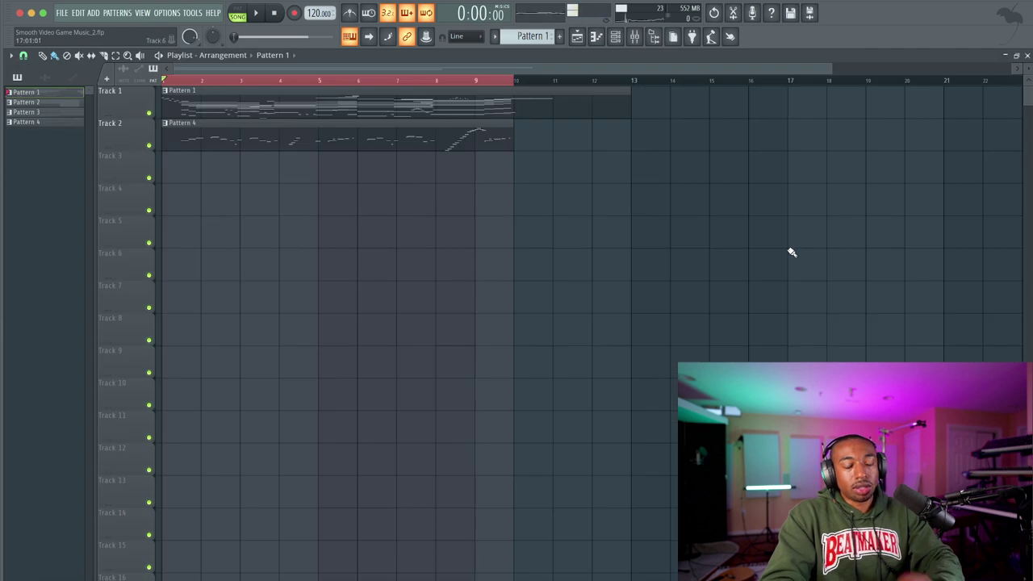
double_click(233, 126)
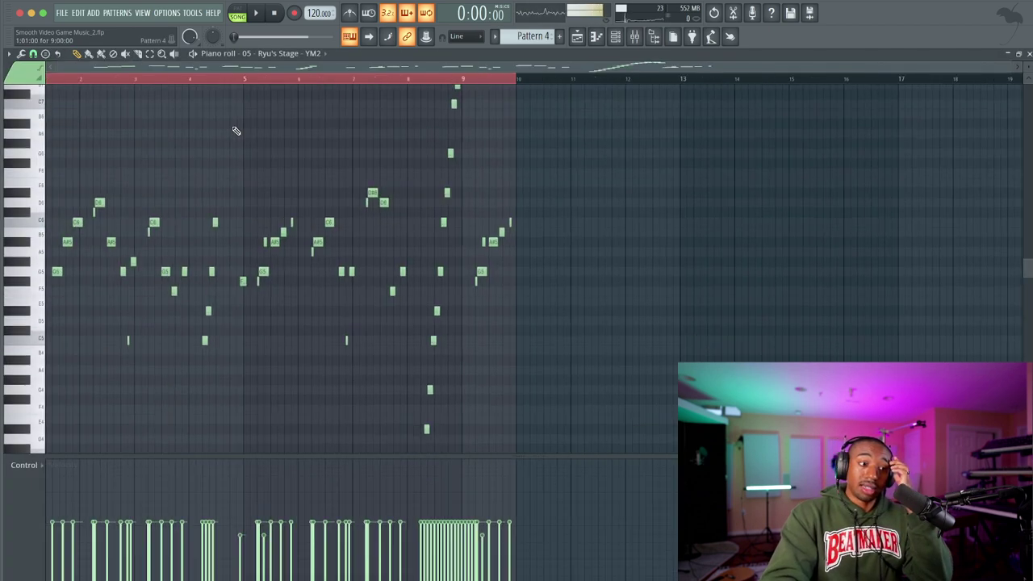
left_click(598, 37)
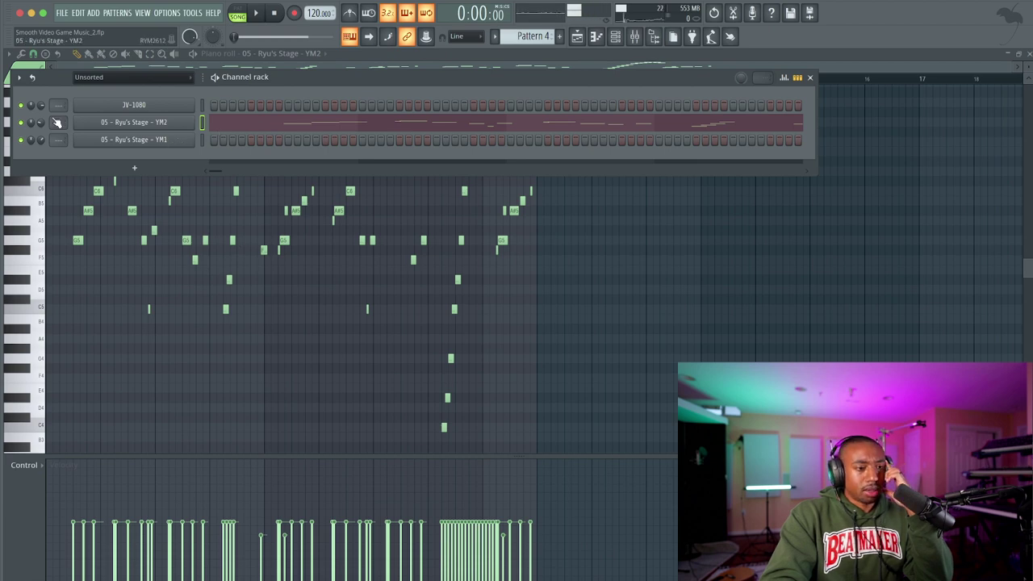
key("space")
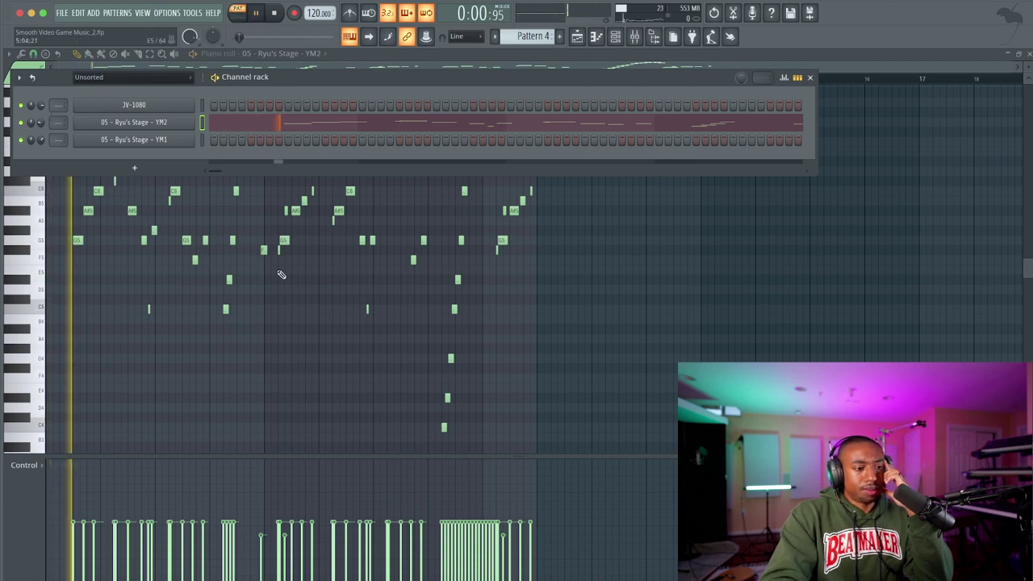
key("space")
left_click(167, 124)
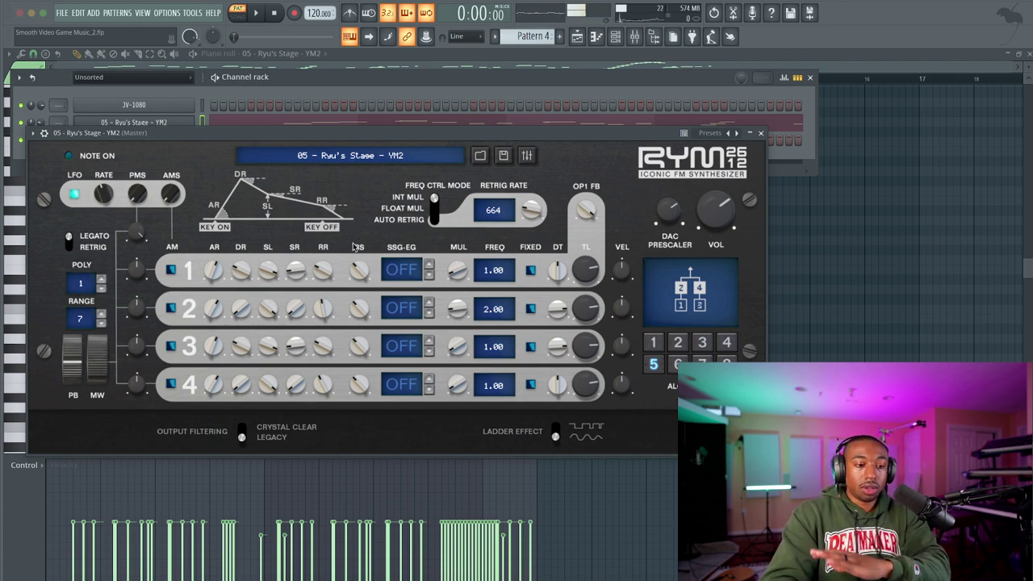
left_click(761, 133)
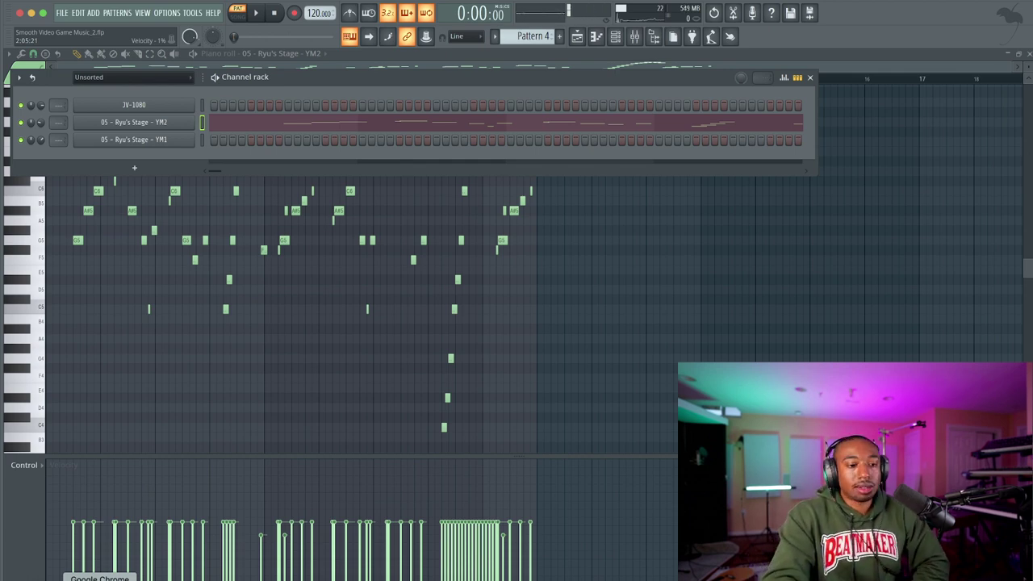
Revisit the RYMCast page, quit the RYMCast player, and return to the Project 2612 list.
left_click(99, 578)
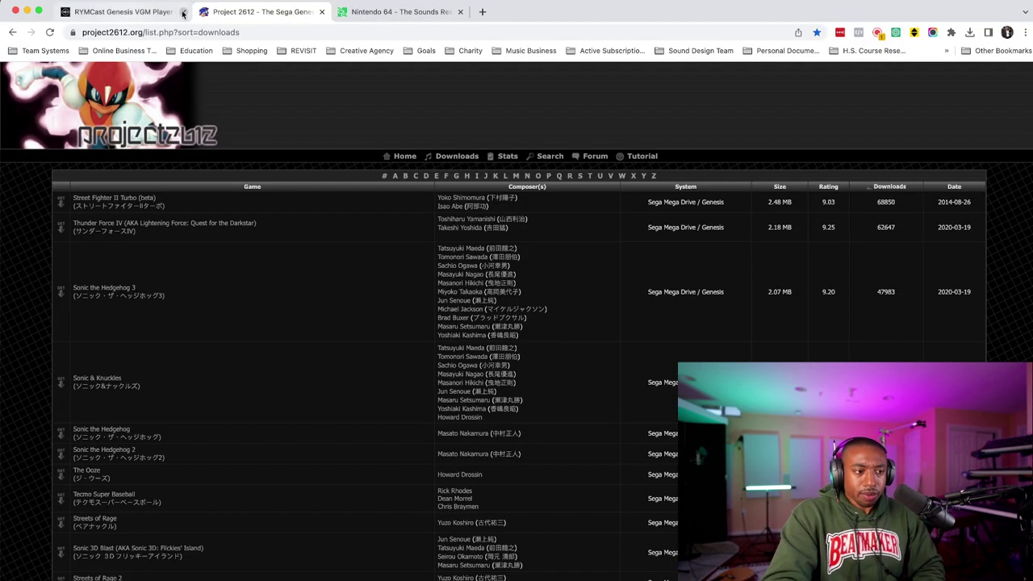
left_click(140, 12)
scroll(469, 255, "up", 1)
scroll(470, 255, "up", 2)
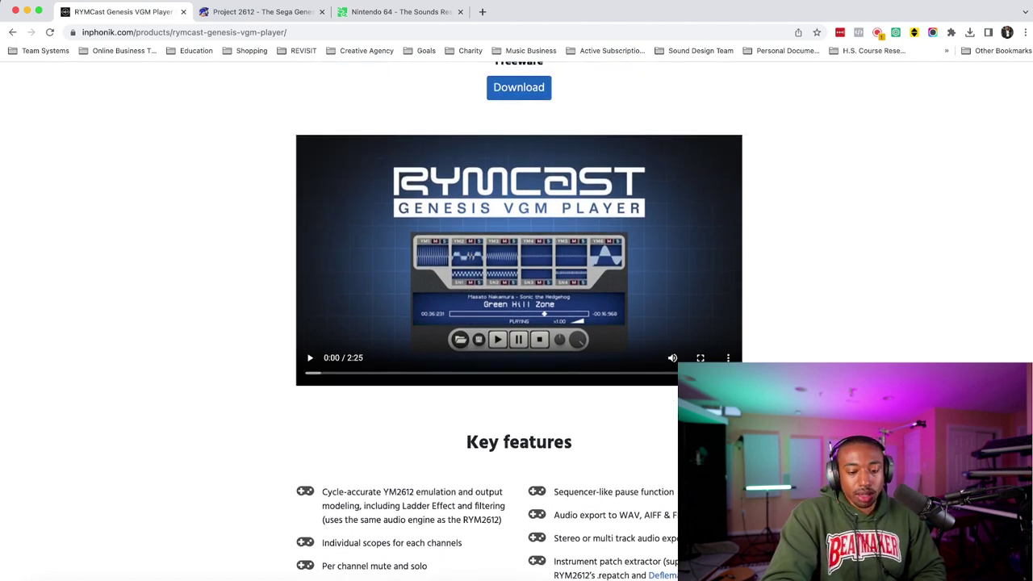
key("super+q")
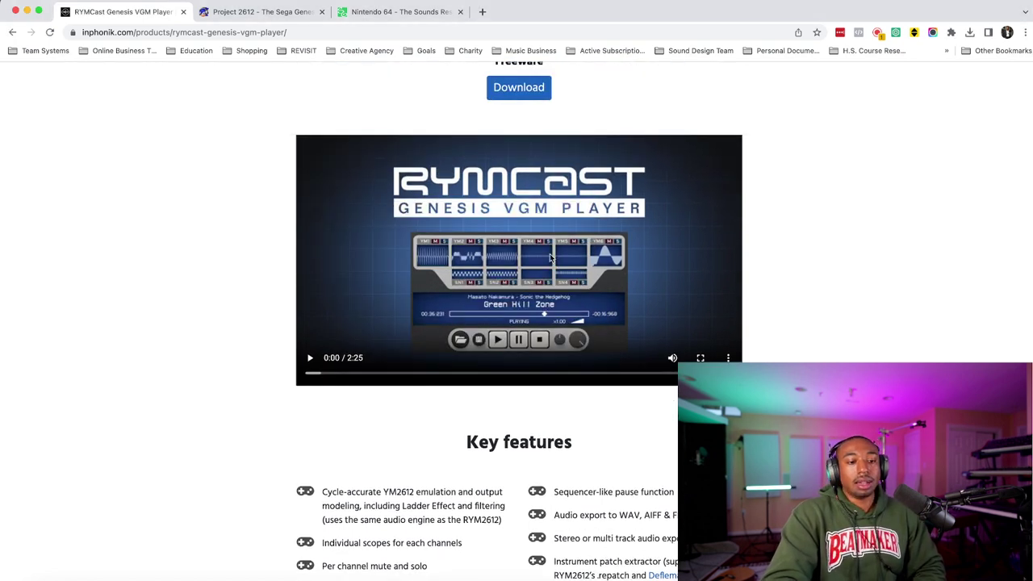
left_click(264, 15)
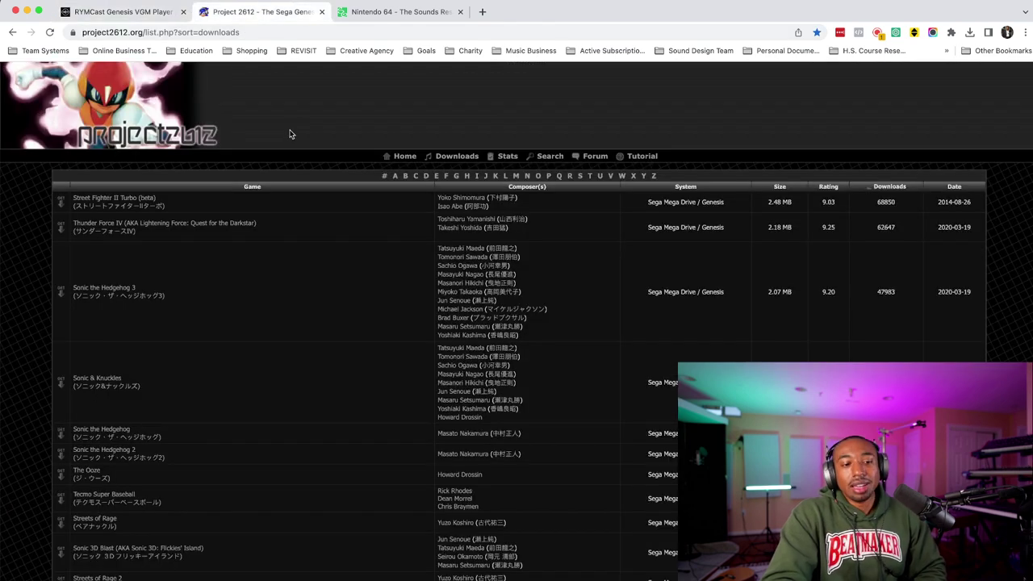
In FL Studio's file browser, expand the Friends Sounds folder.
left_click(393, 580)
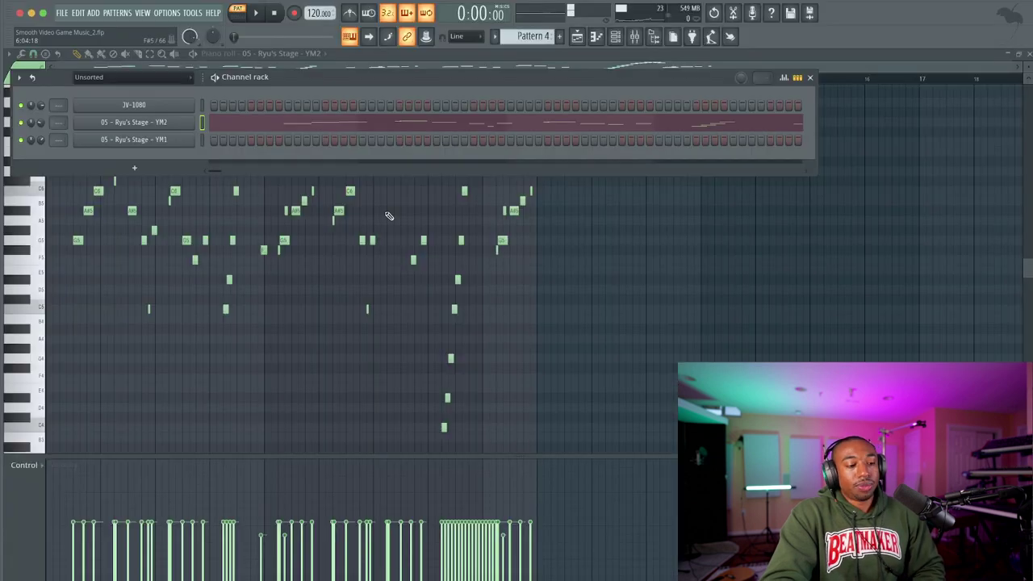
left_click(654, 36)
left_click(52, 264)
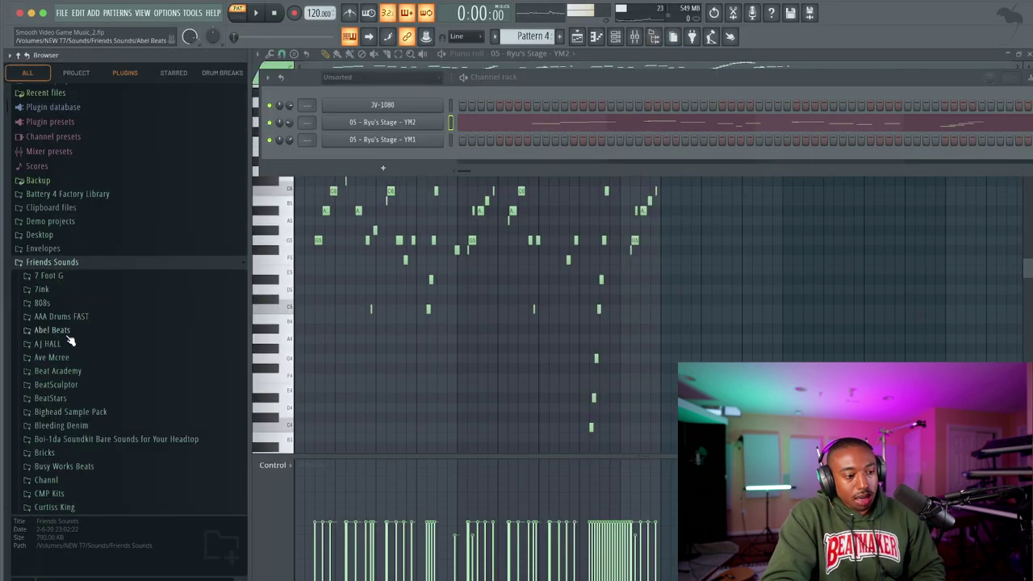
scroll(71, 341, "down", 10)
scroll(70, 341, "down", 10)
scroll(70, 341, "down", 5)
scroll(70, 341, "down", 5)
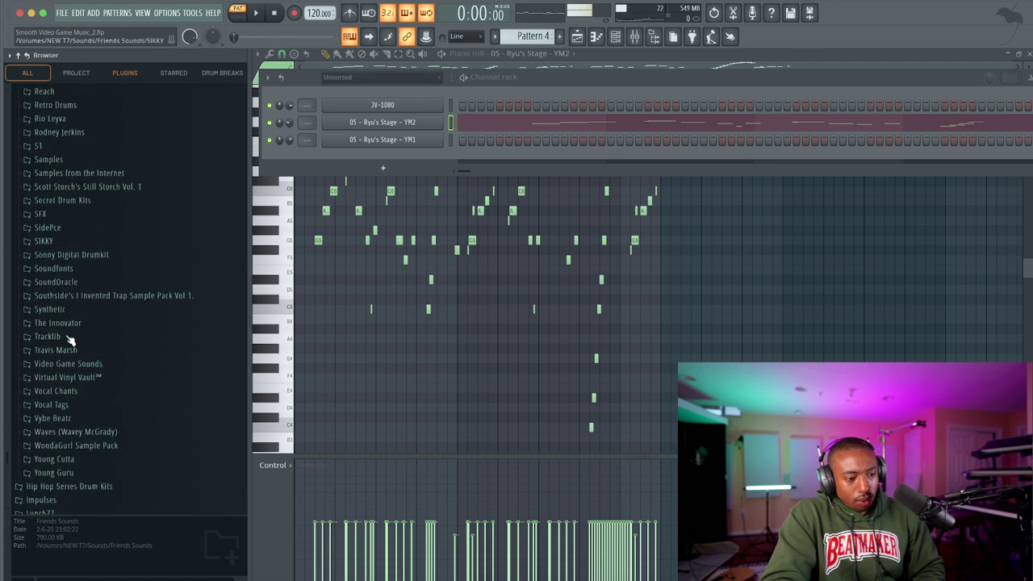
scroll(70, 341, "down", 5)
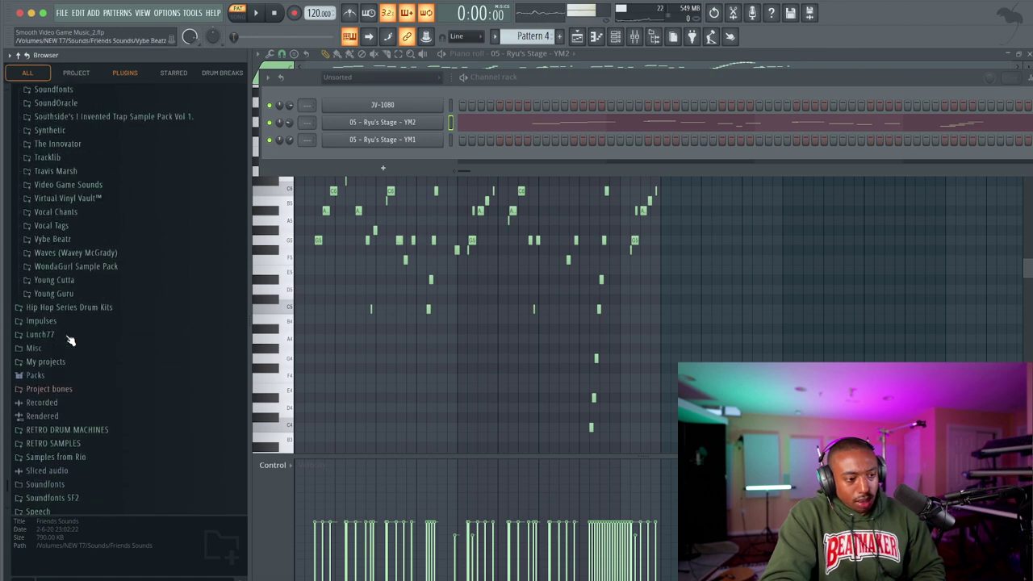
Expand Video Game Sounds > VGM > After Burner II and reveal it in Finder.
left_click(79, 186)
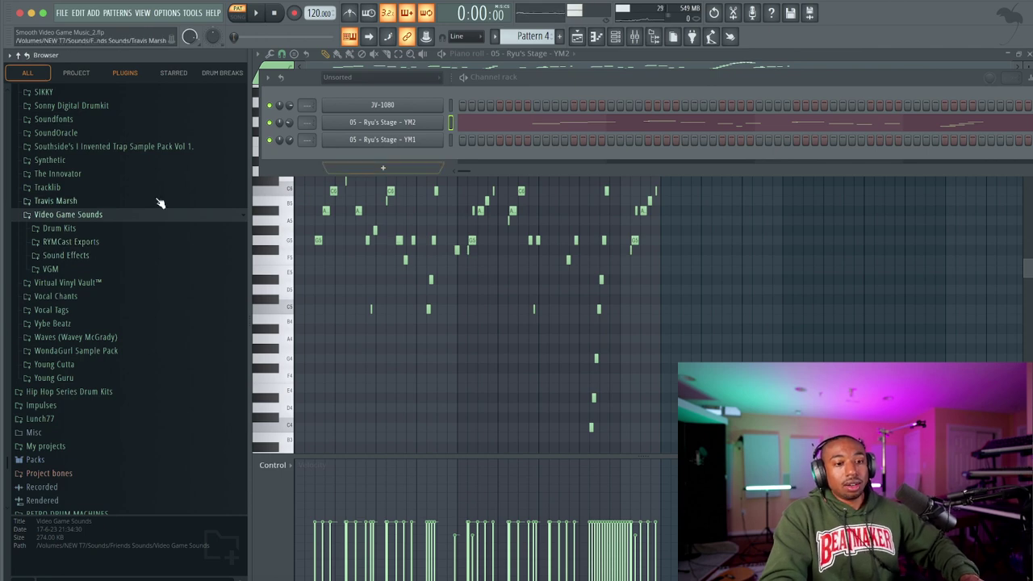
left_click(76, 267)
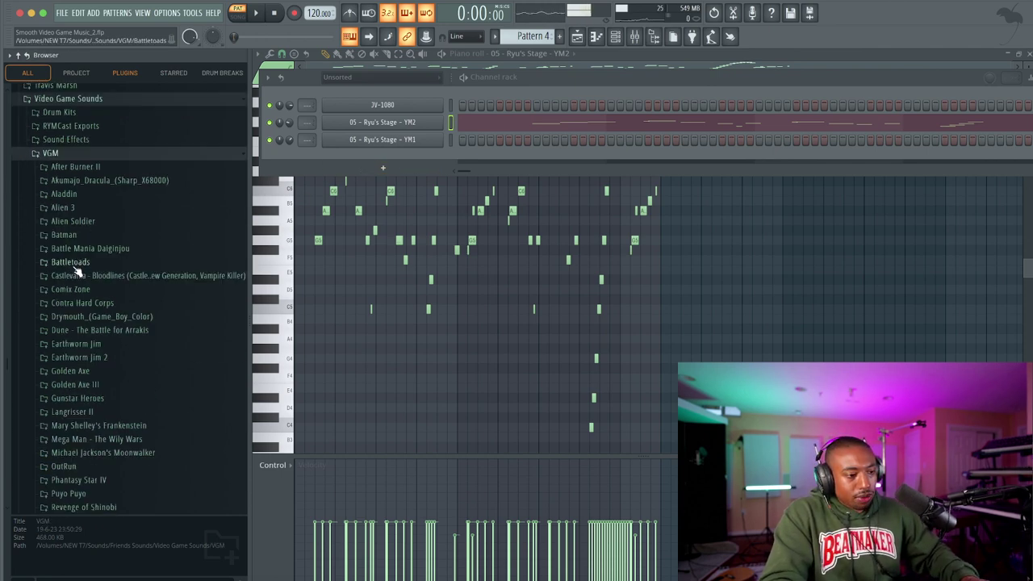
left_click(108, 166)
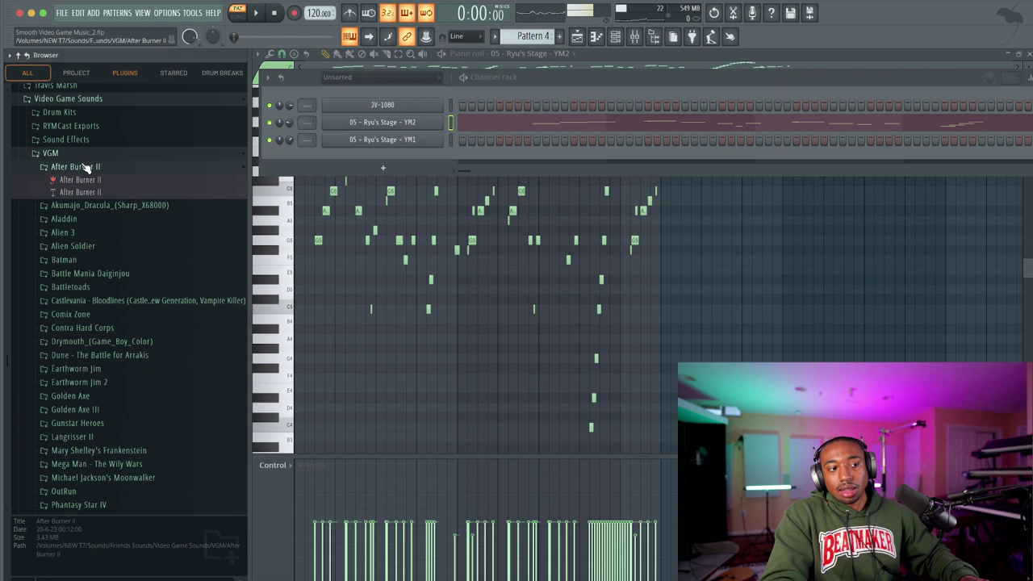
right_click(86, 167)
left_click(109, 250)
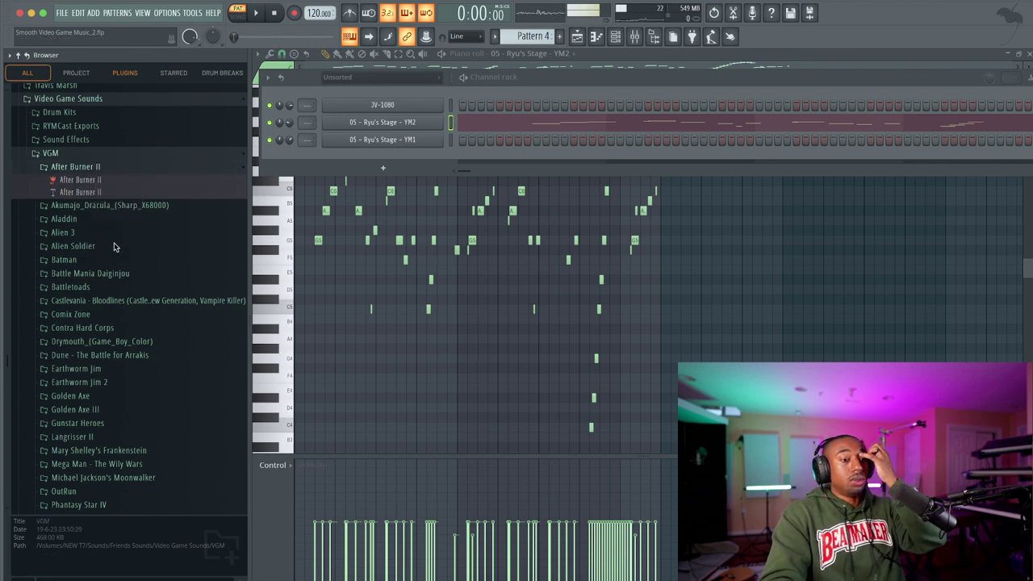
In Finder, list the VGM folders sorted by name and open After Burner II.
left_click(371, 291)
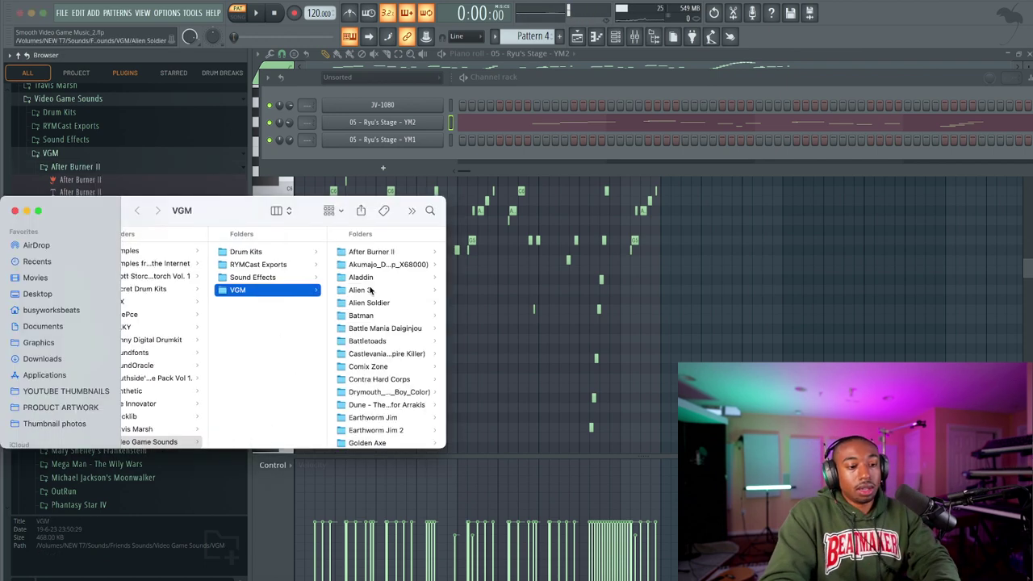
left_click(282, 211)
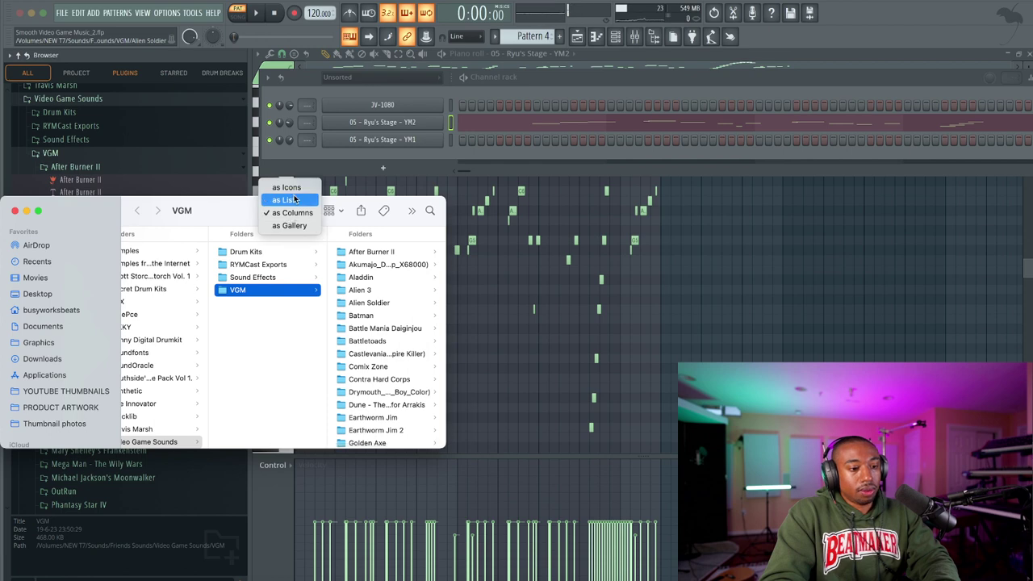
left_click(294, 199)
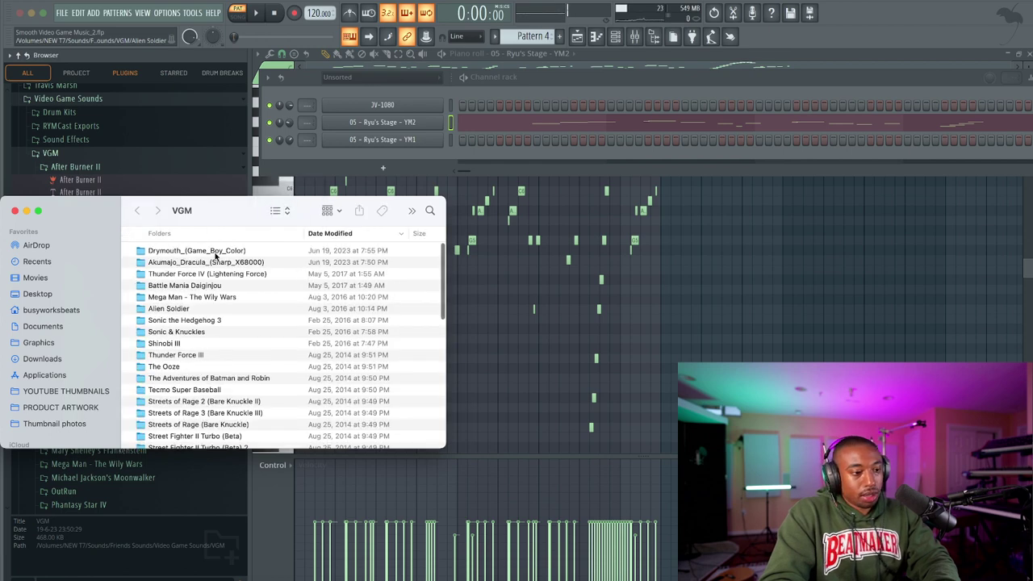
scroll(215, 256, "down", 5)
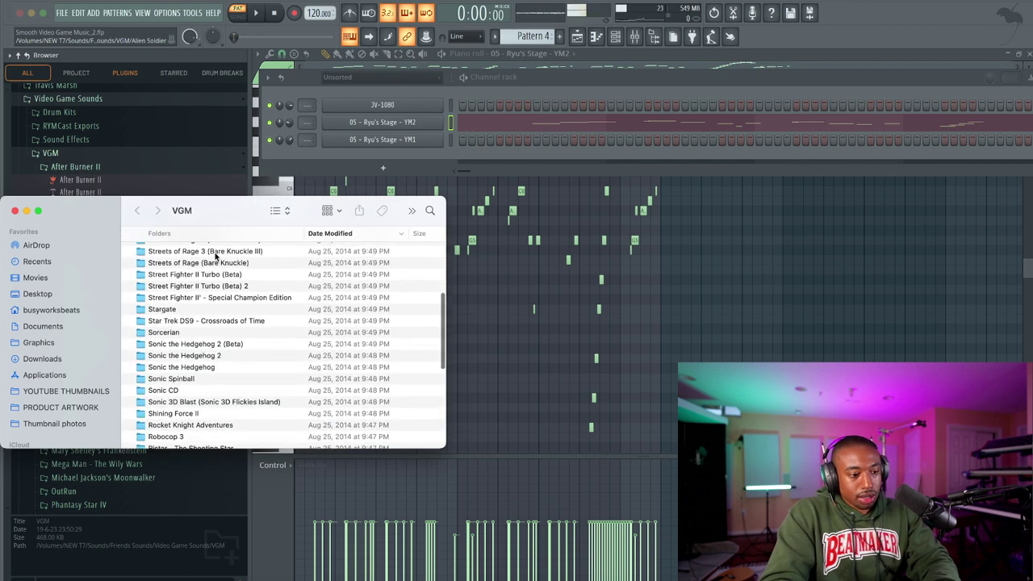
left_click(258, 234)
left_click(203, 251)
double_click(203, 251)
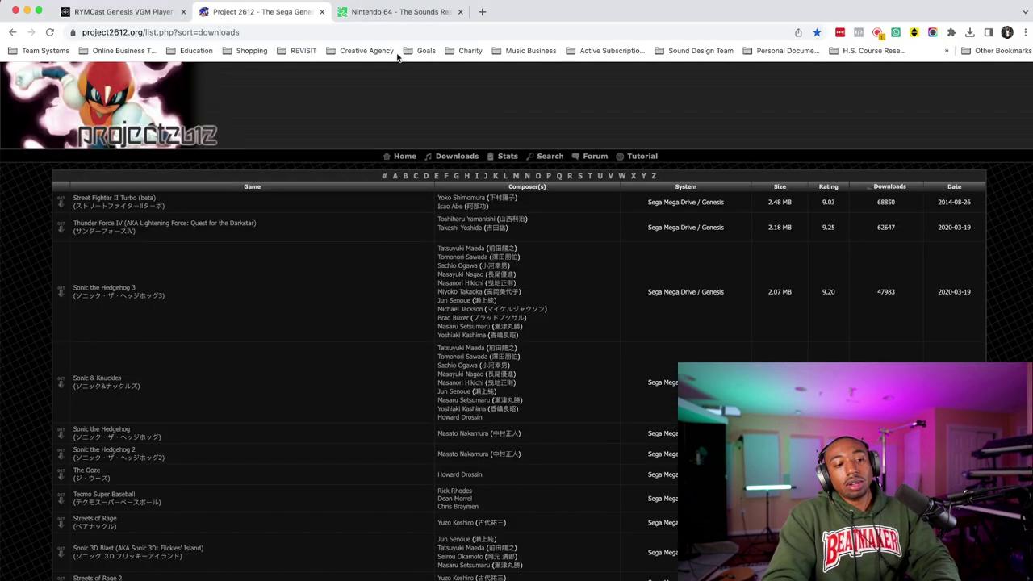
Go from the Nintendo 64 Sounds Resource page to the GameCube console list and scroll through it.
left_click(396, 14)
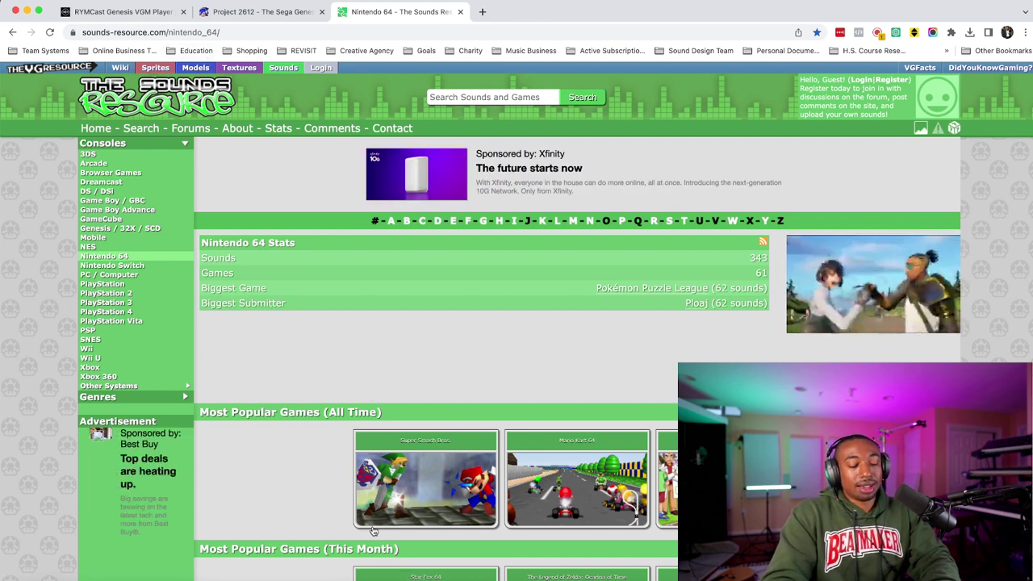
scroll(334, 266, "down", 1)
scroll(314, 273, "down", 3)
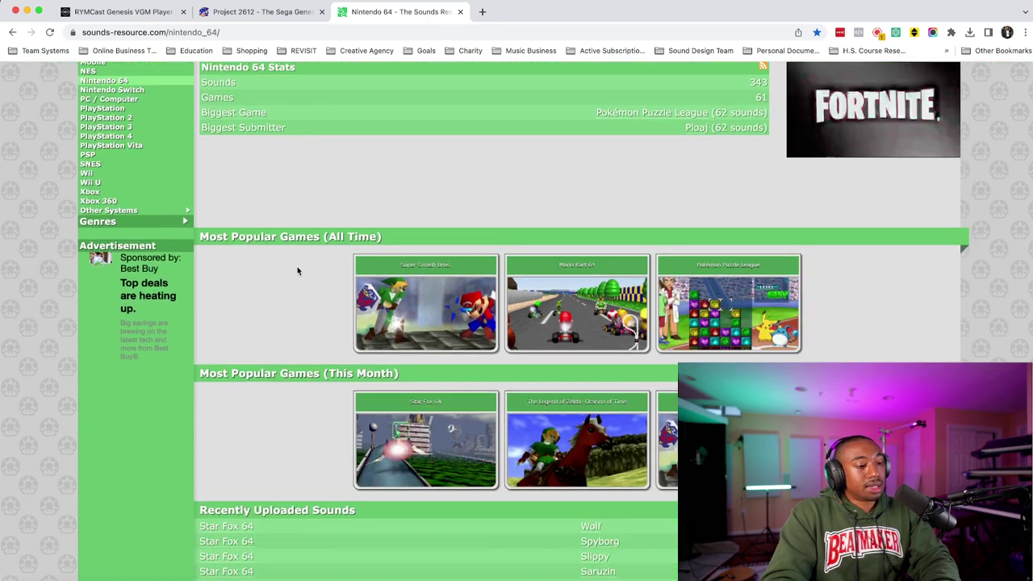
scroll(295, 269, "up", 4)
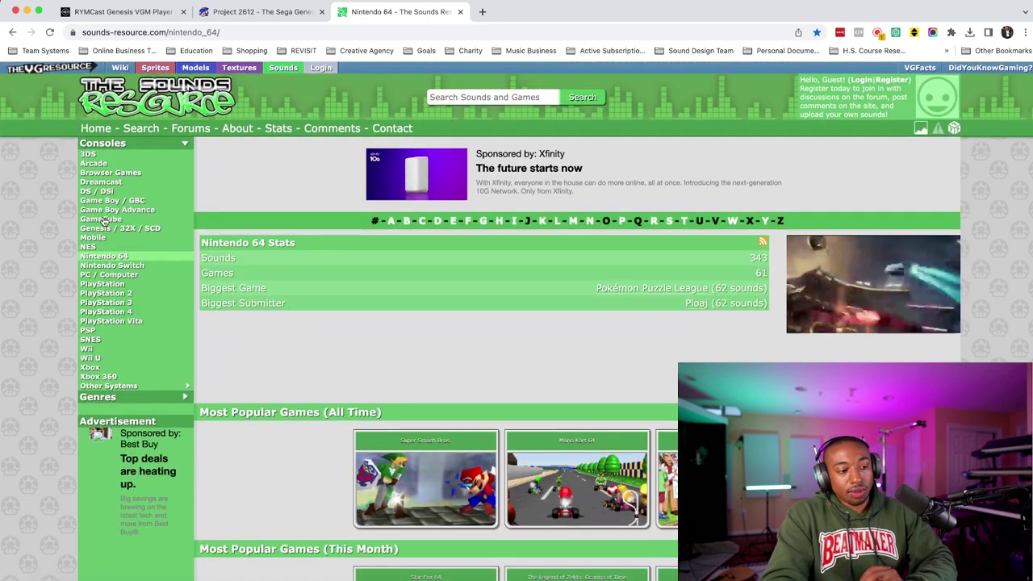
left_click(102, 220)
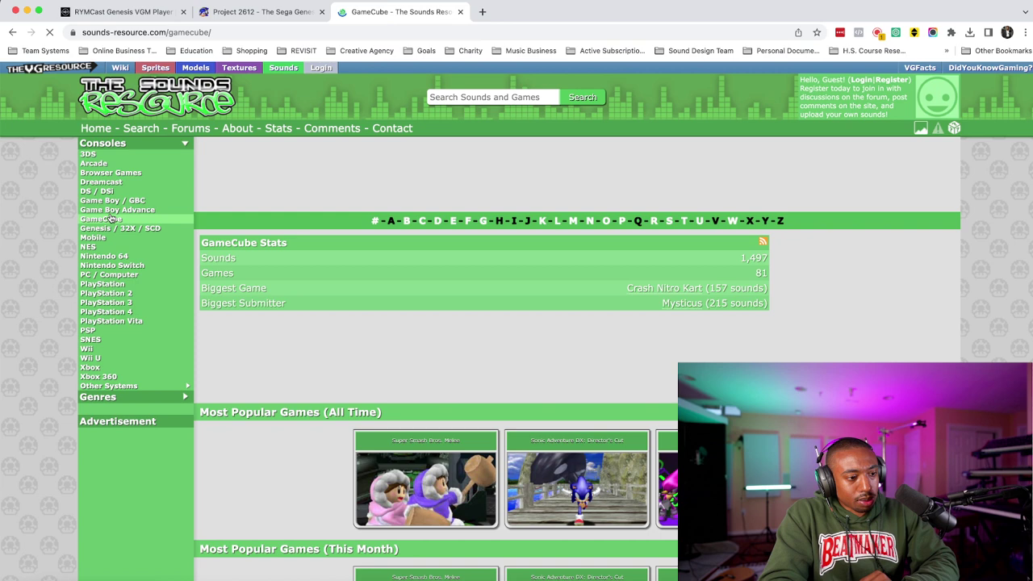
scroll(400, 387, "down", 1)
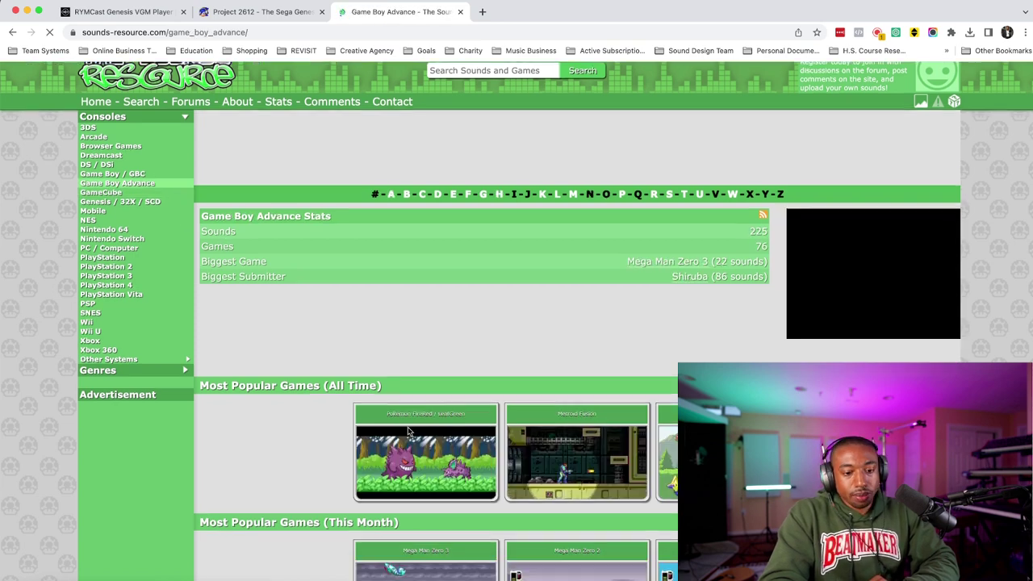
scroll(414, 409, "down", 3)
scroll(565, 347, "down", 1)
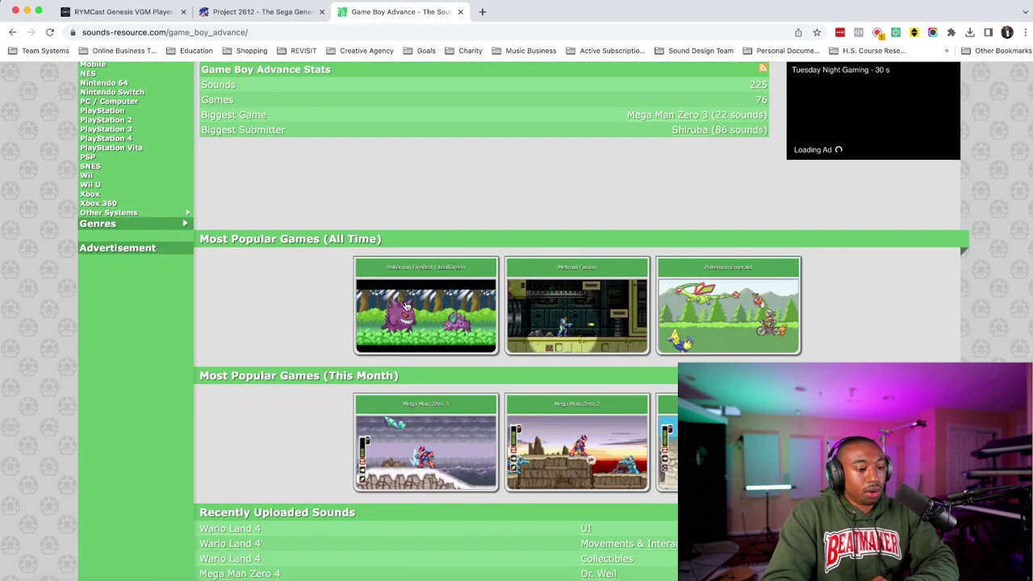
scroll(401, 319, "down", 5)
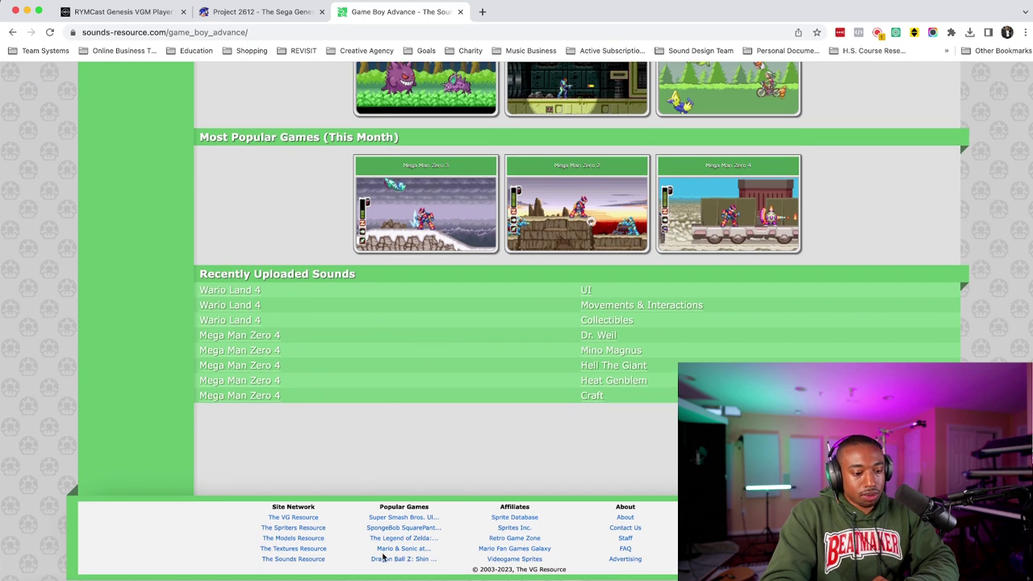
Show FL Studio's mixer with the master effects, then minimize the OBS window covering the browser.
key("super+Tab")
left_click(635, 37)
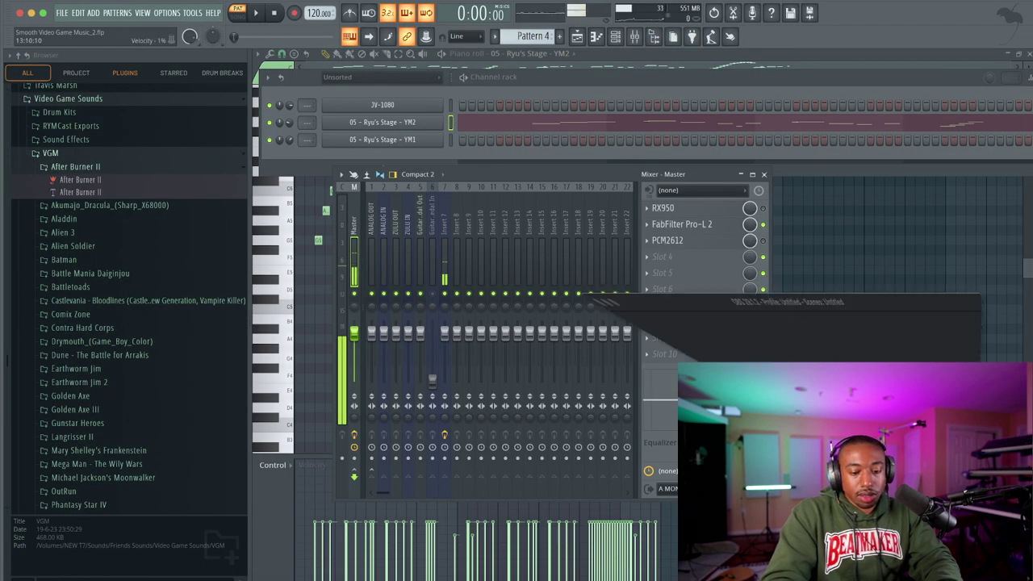
key("super+Tab")
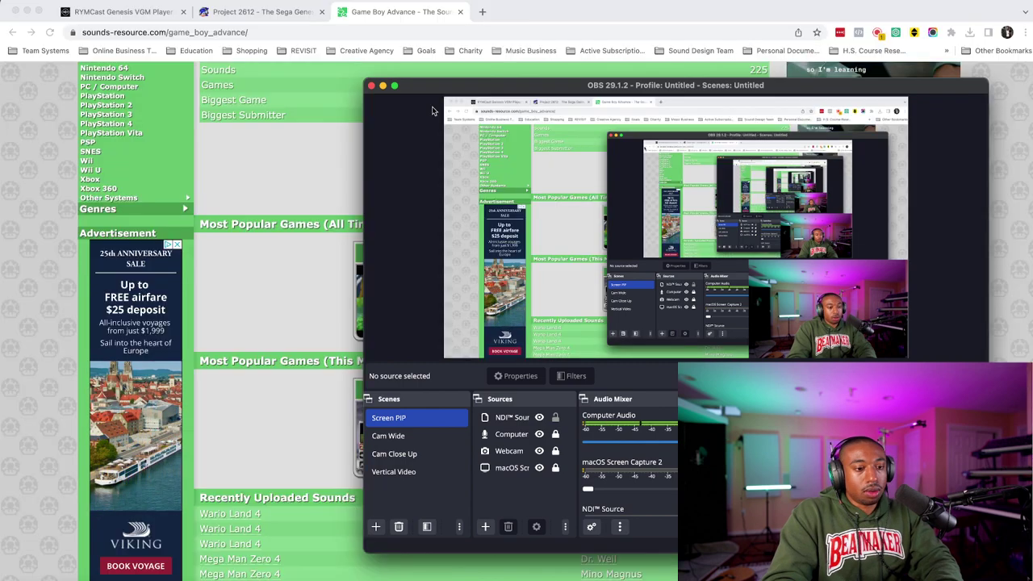
left_click(384, 86)
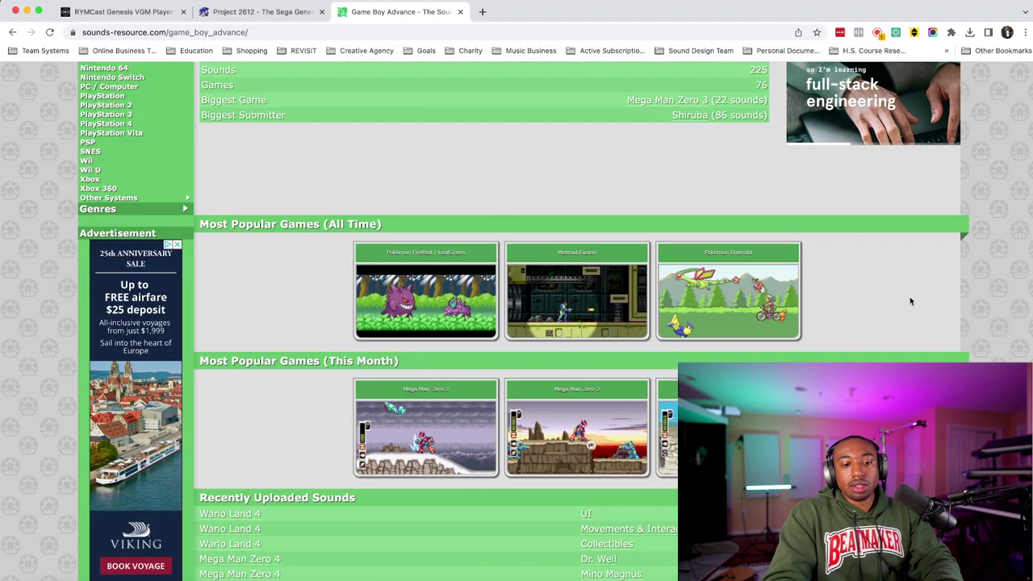
Open the Pokémon FireRed / LeafGreen game page and its Sound Effects download page.
scroll(376, 276, "up", 5)
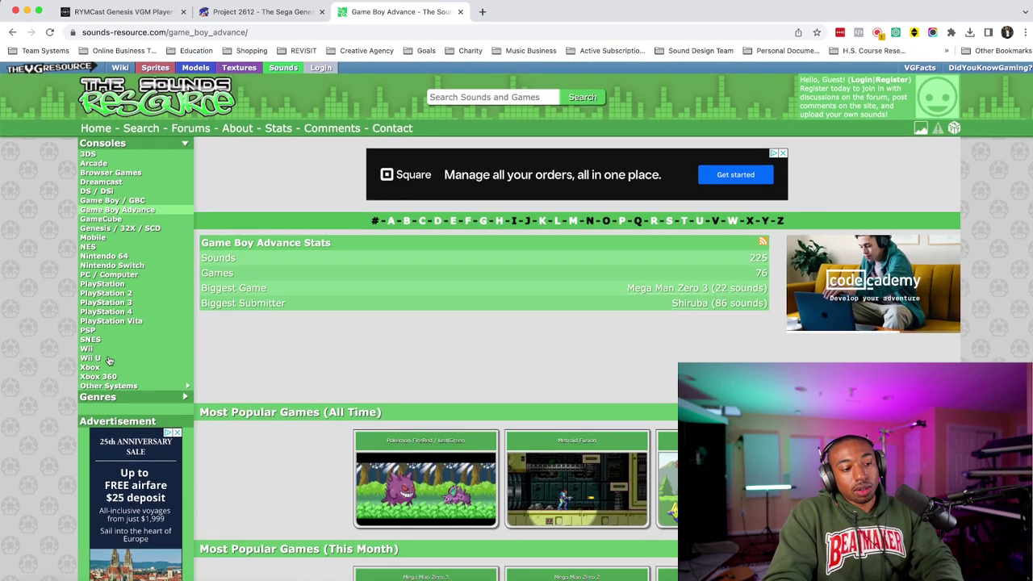
scroll(209, 370, "down", 1)
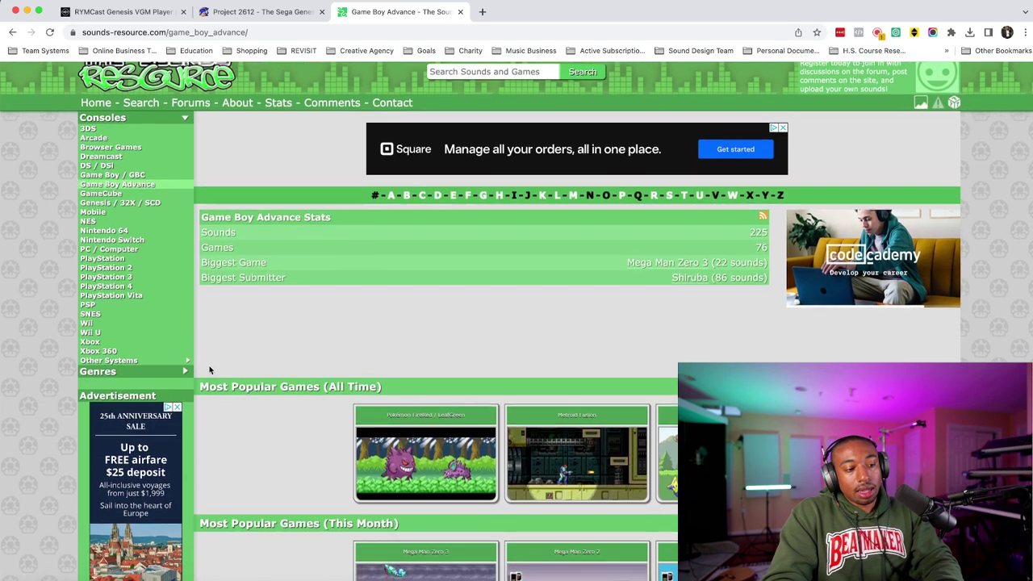
scroll(257, 208, "down", 6)
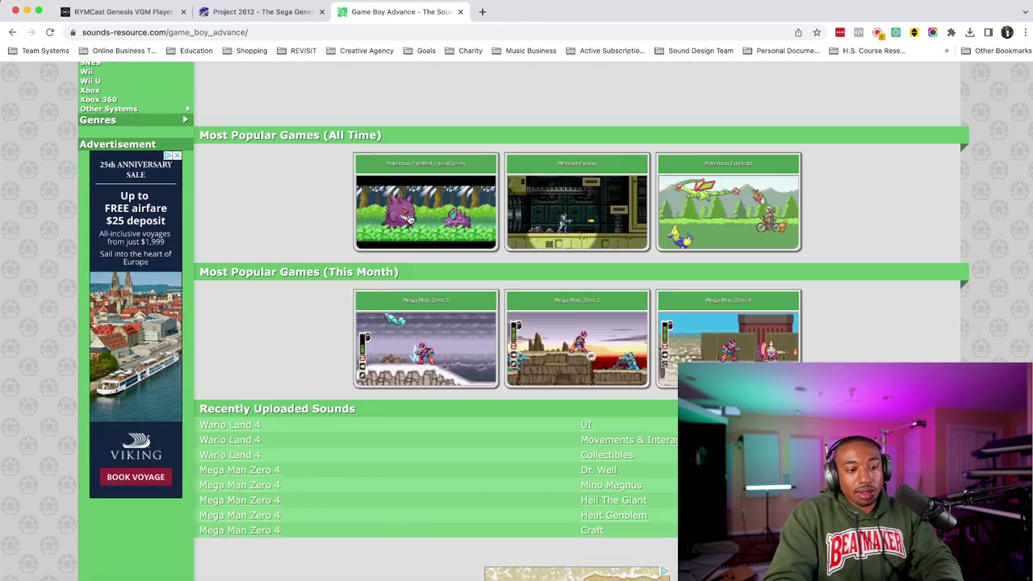
left_click(409, 220)
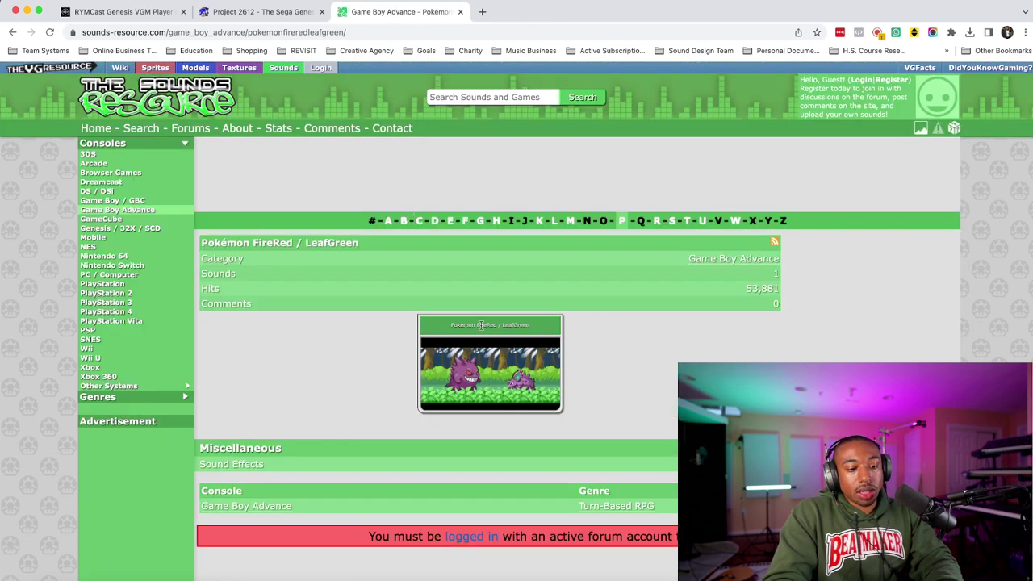
scroll(481, 324, "down", 2)
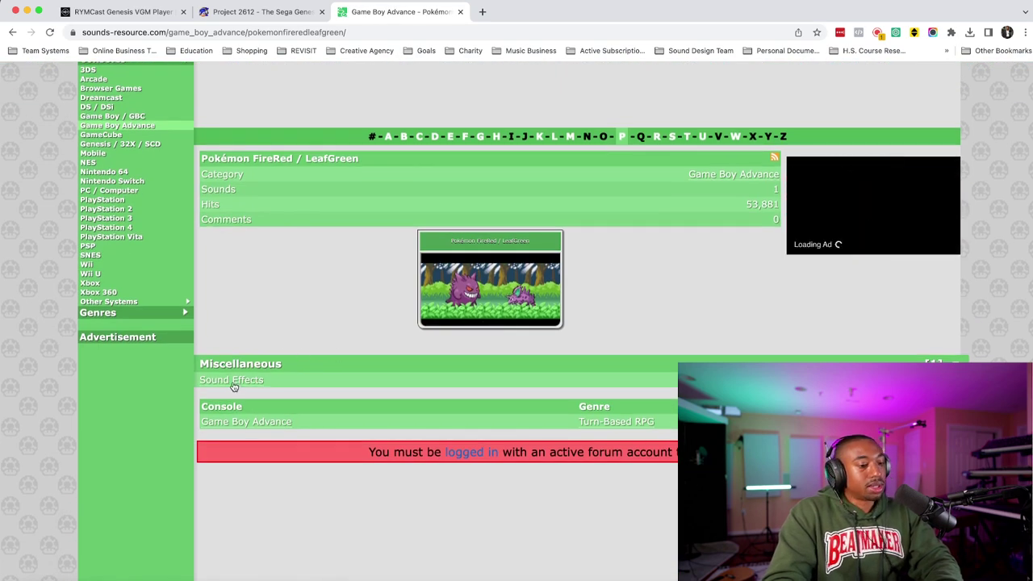
left_click(236, 389)
scroll(565, 339, "down", 2)
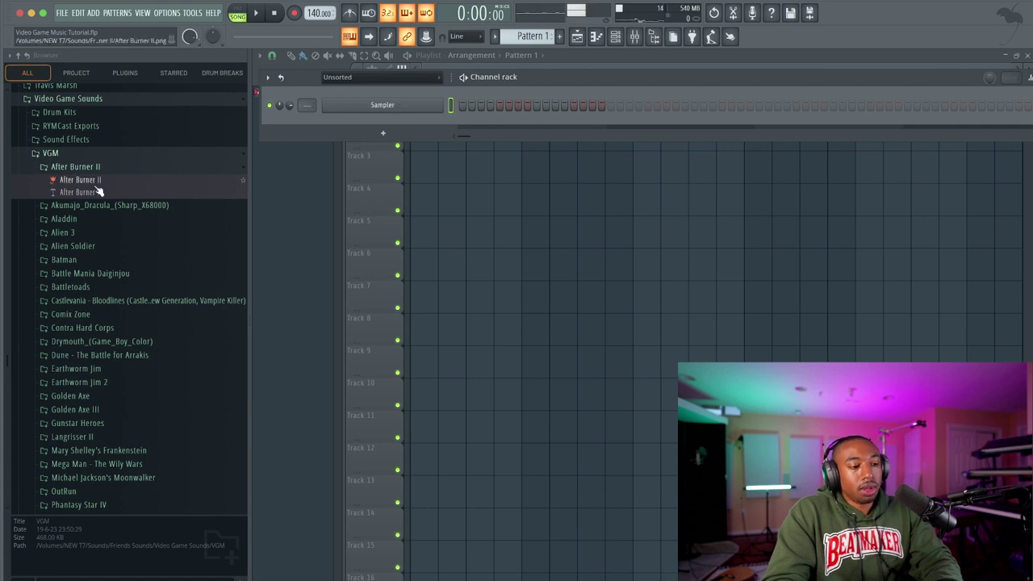
scroll(92, 194, "up", 3)
left_click(77, 214)
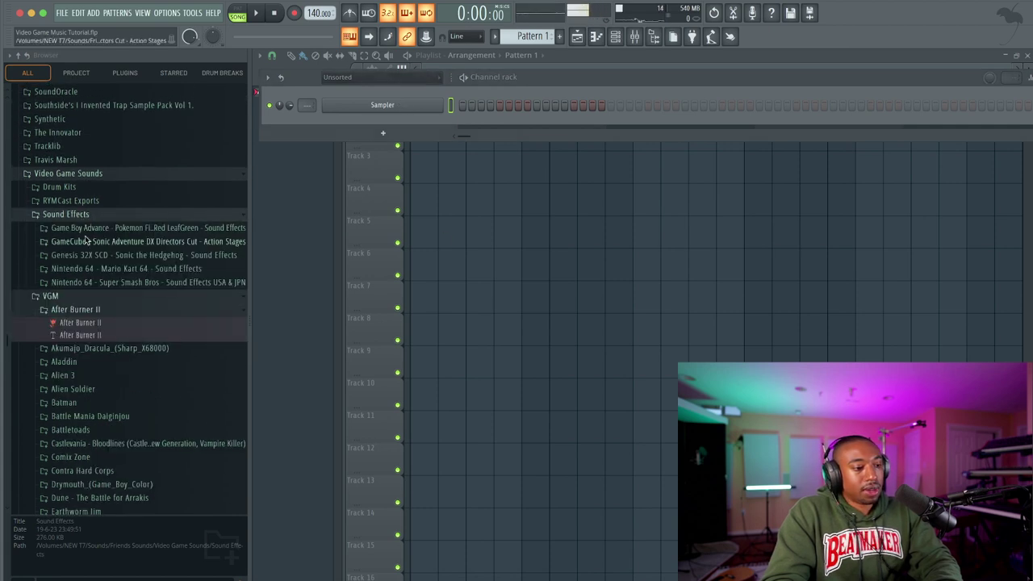
left_click(130, 230)
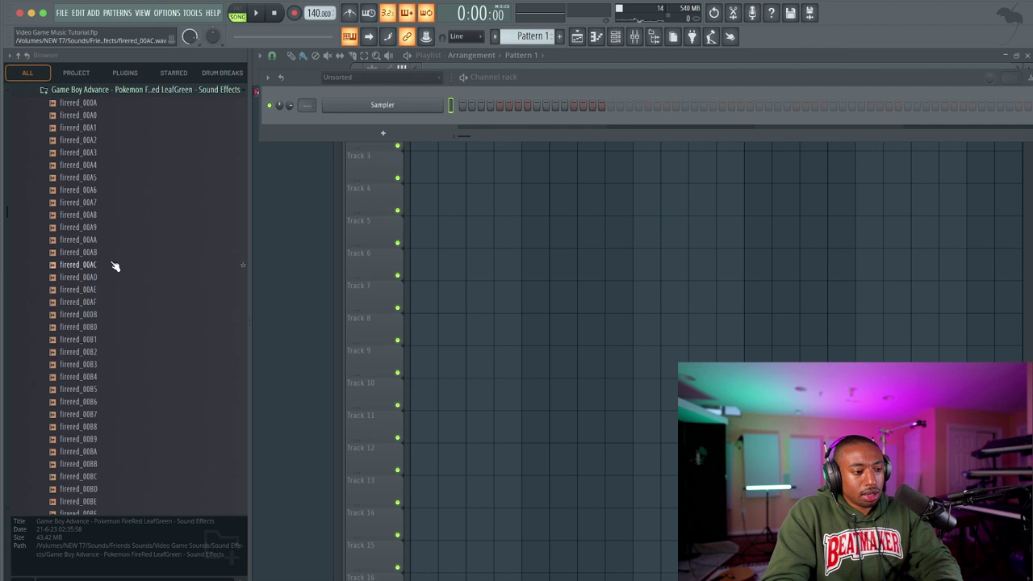
left_click(115, 266)
left_click(111, 302)
left_click(108, 340)
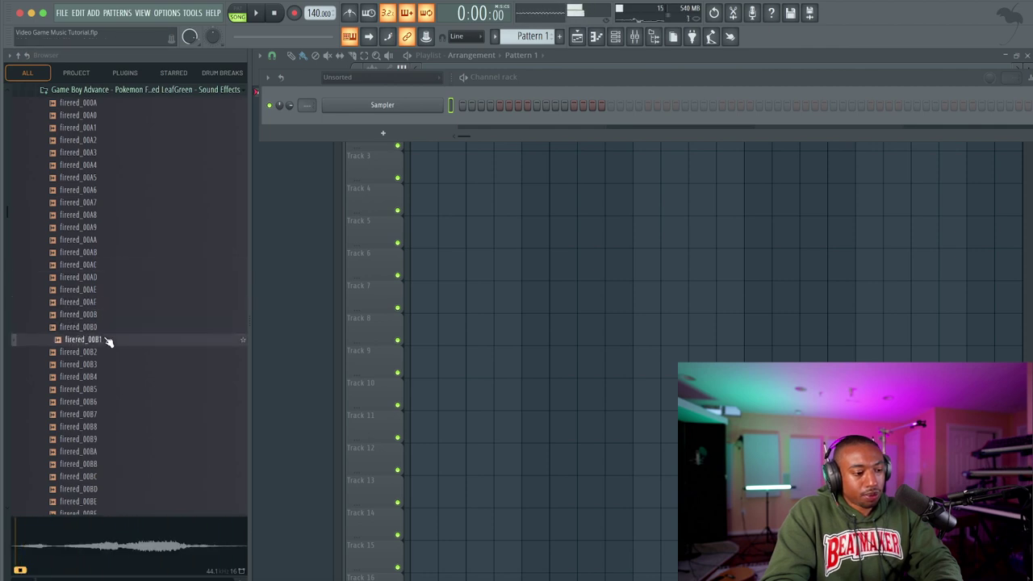
left_click(103, 377)
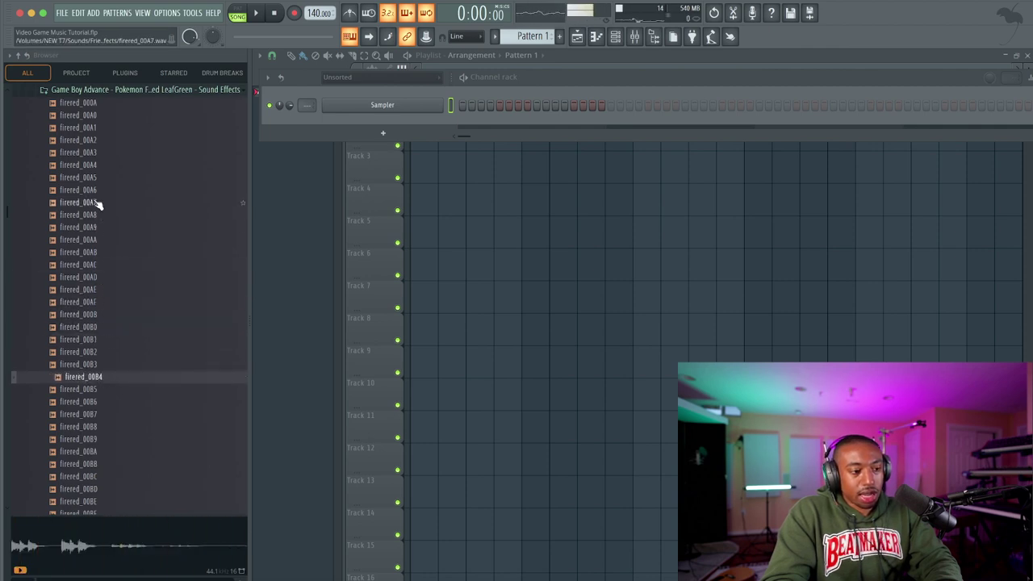
left_click(95, 204)
left_click(95, 228)
left_click(107, 417)
left_click(100, 439)
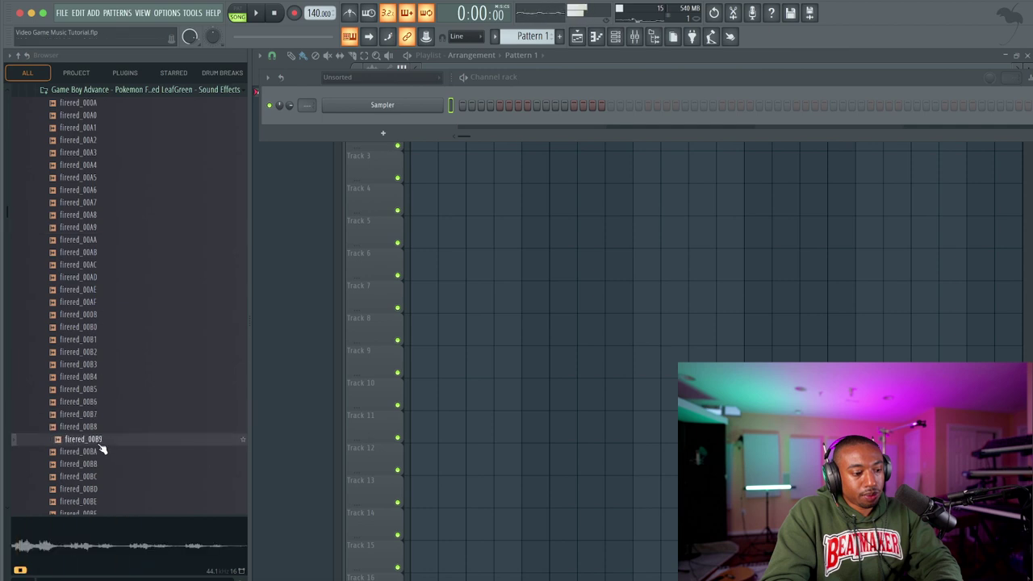
left_click(101, 464)
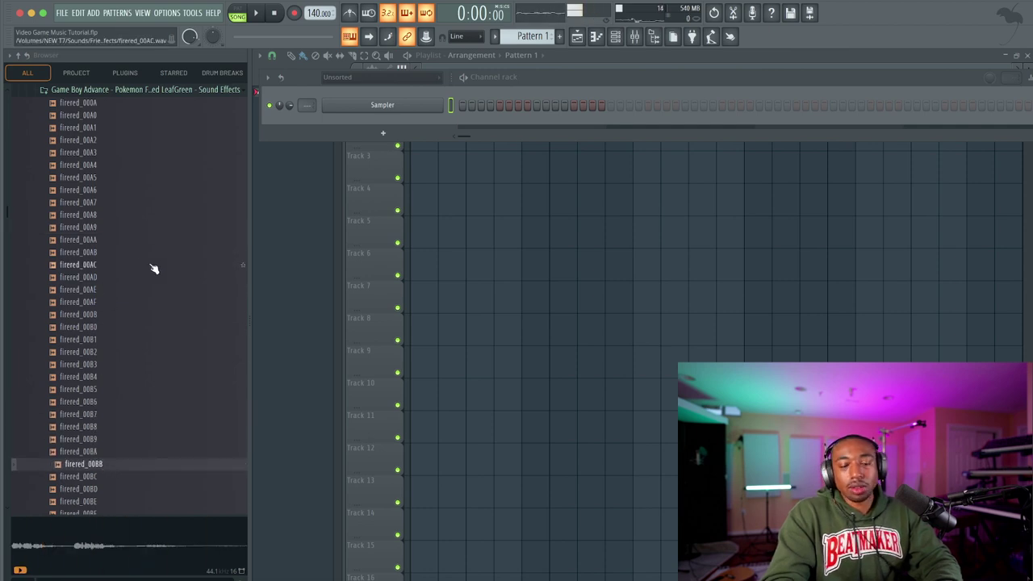
scroll(146, 230, "up", 3)
scroll(146, 230, "up", 3)
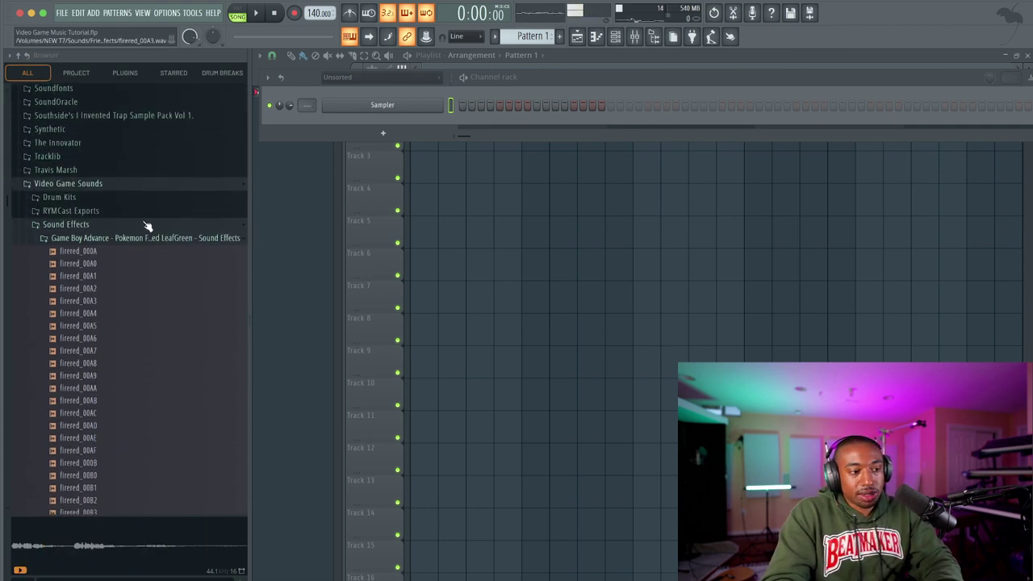
left_click(97, 225)
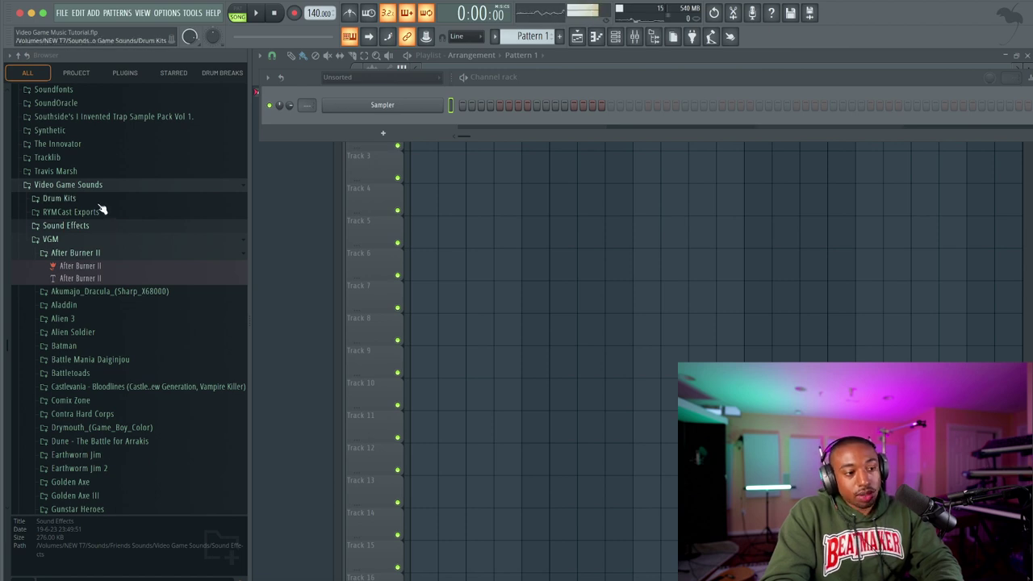
Expand Drum Kits > Ambient DnB pack and preview the 'above the clouds remix' break in jungle riddims.
left_click(99, 205)
left_click(99, 198)
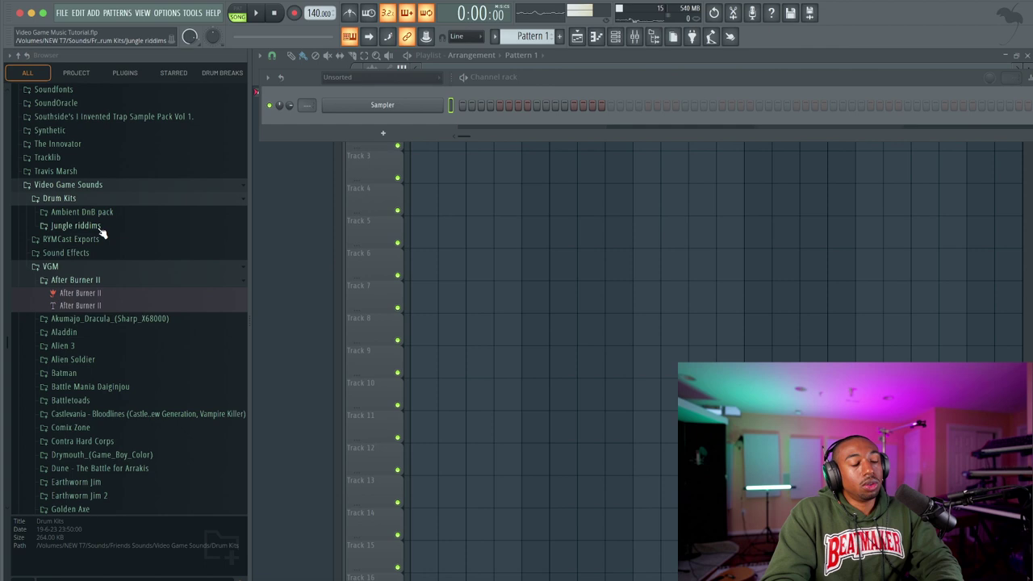
left_click(109, 214)
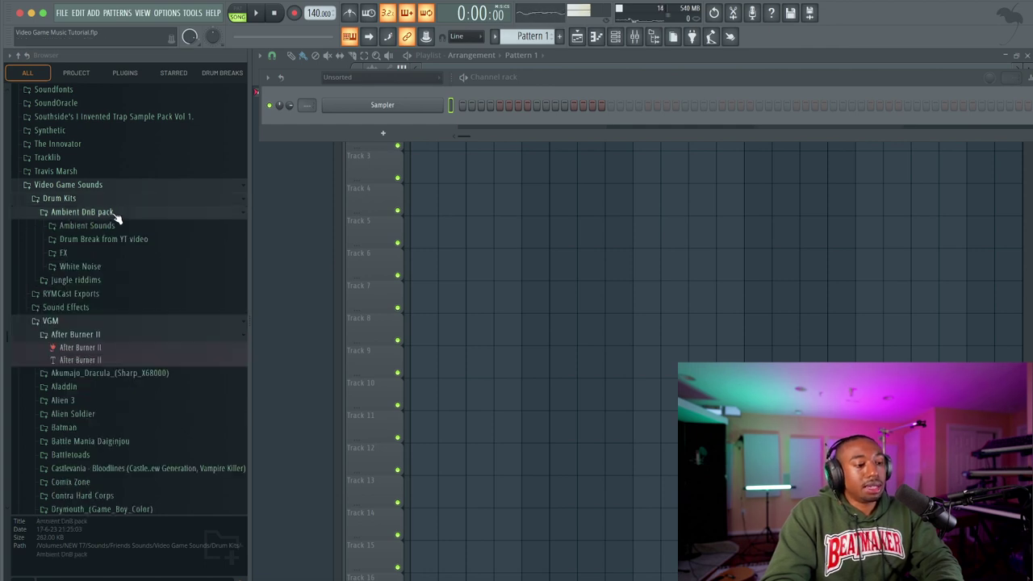
left_click(110, 214)
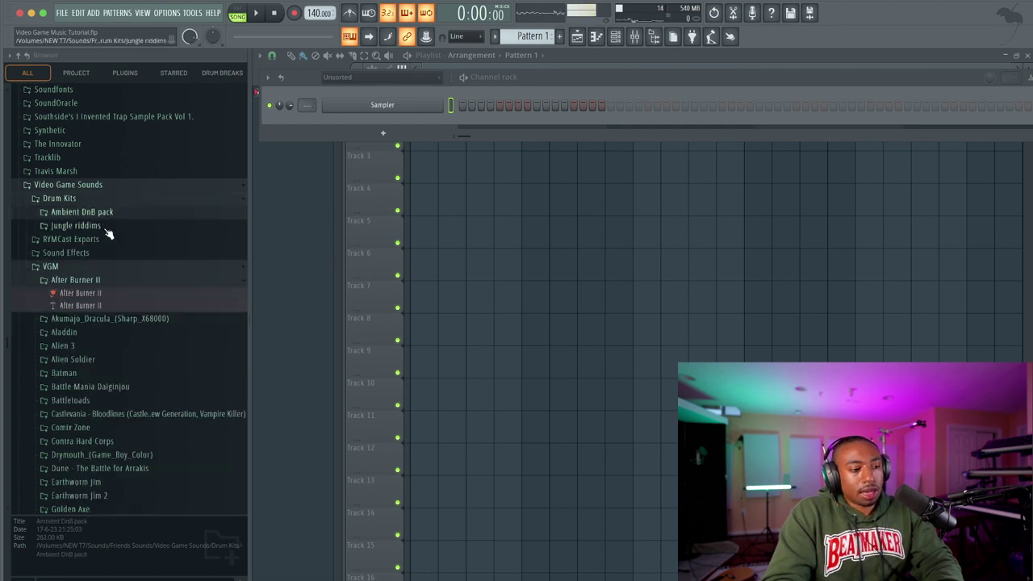
left_click(107, 222)
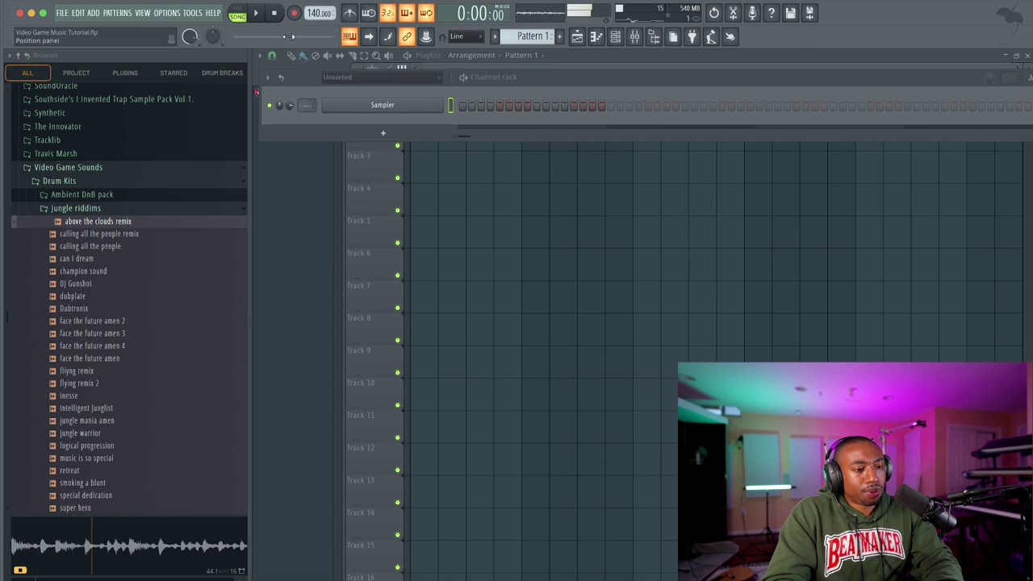
left_click(133, 209)
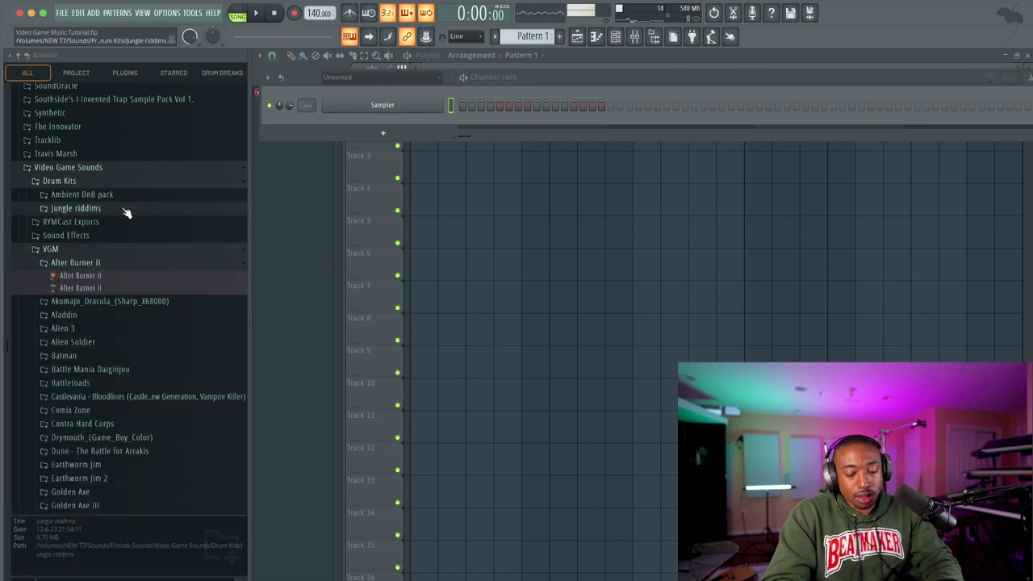
scroll(129, 256, "down", 4)
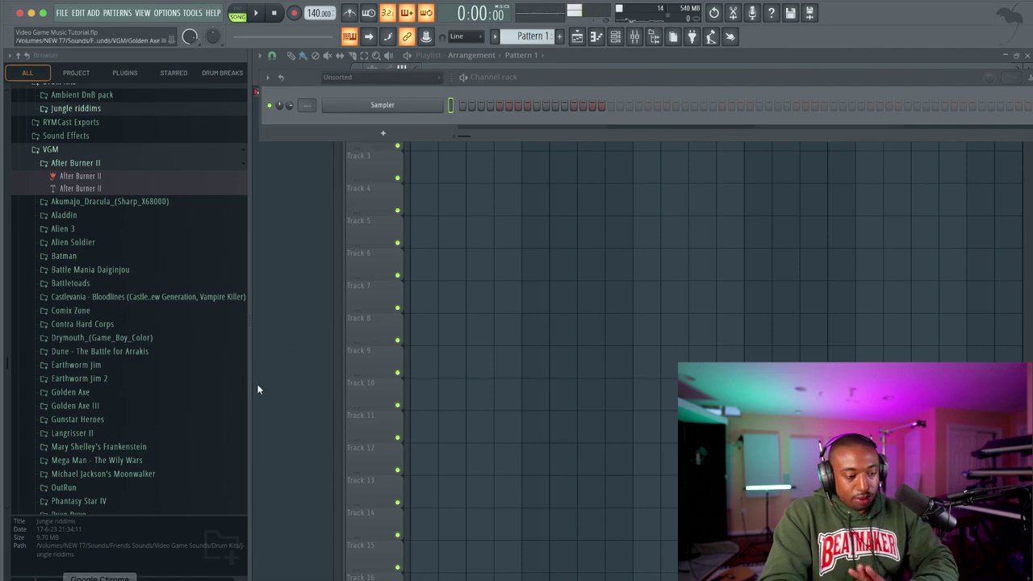
Minimize FL Studio and bring Discord's Busy Works Beats server chat to the front.
left_click(32, 13)
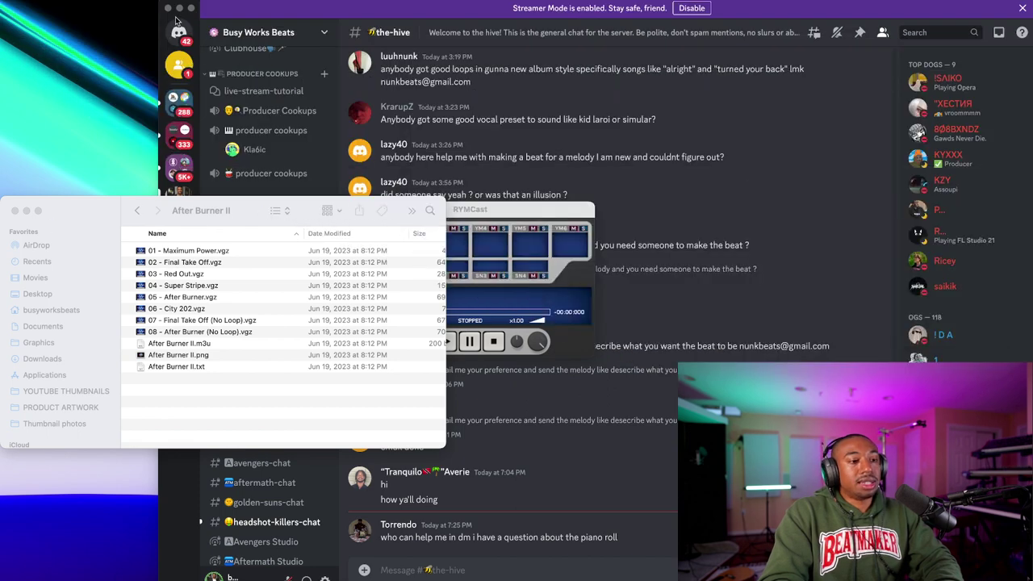
left_click(540, 131)
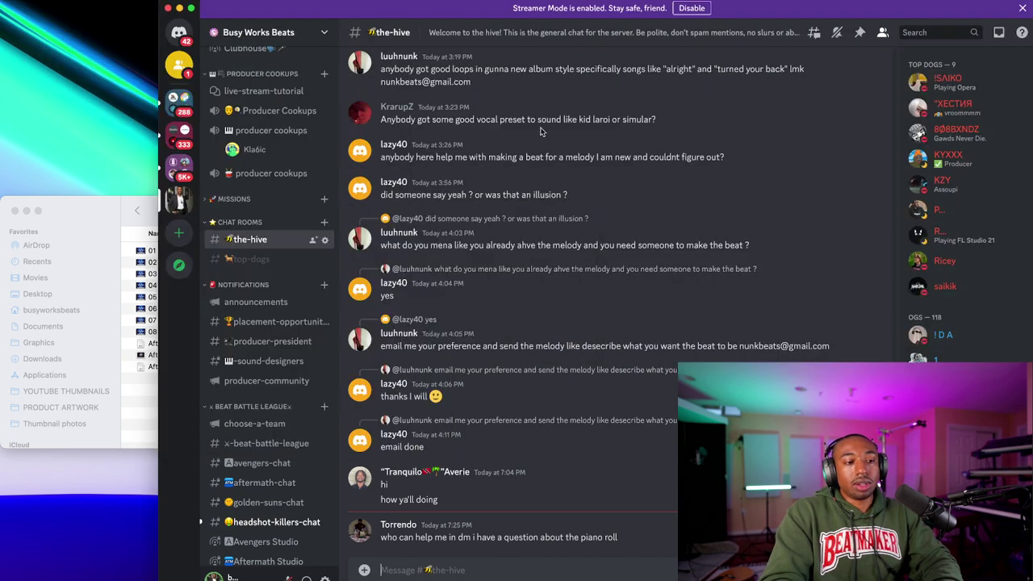
scroll(262, 253, "down", 2)
Open Discord's drum-kits channel and read the FREE Retro Video Game Sounds post.
scroll(262, 258, "down", 1)
scroll(260, 266, "down", 1)
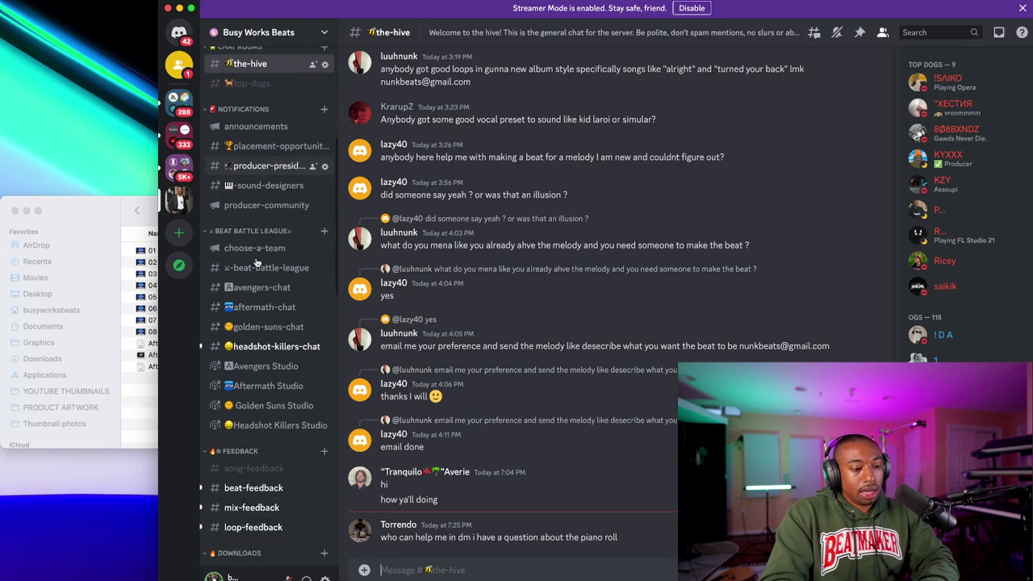
scroll(259, 278, "down", 5)
scroll(260, 283, "down", 5)
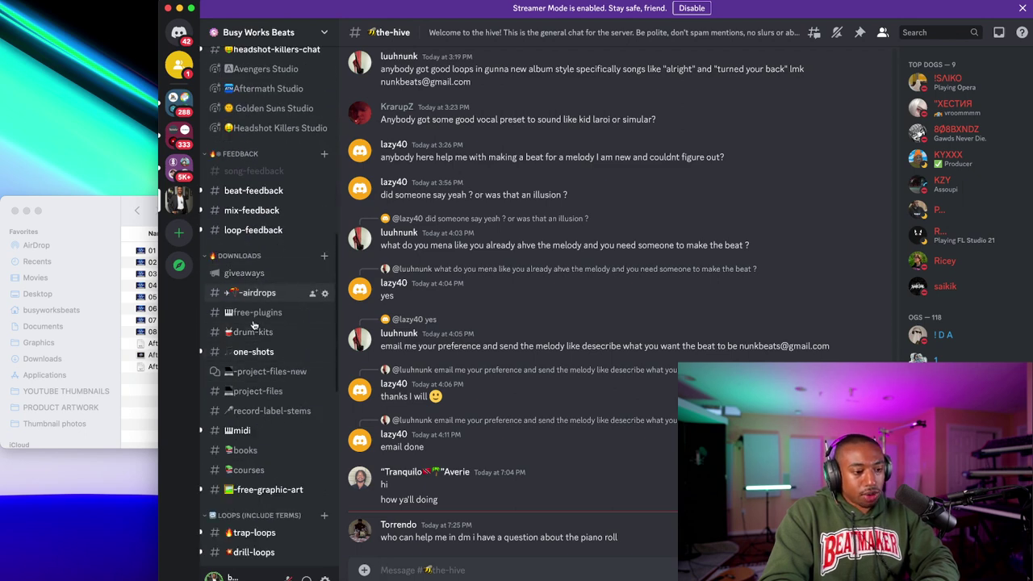
left_click(253, 334)
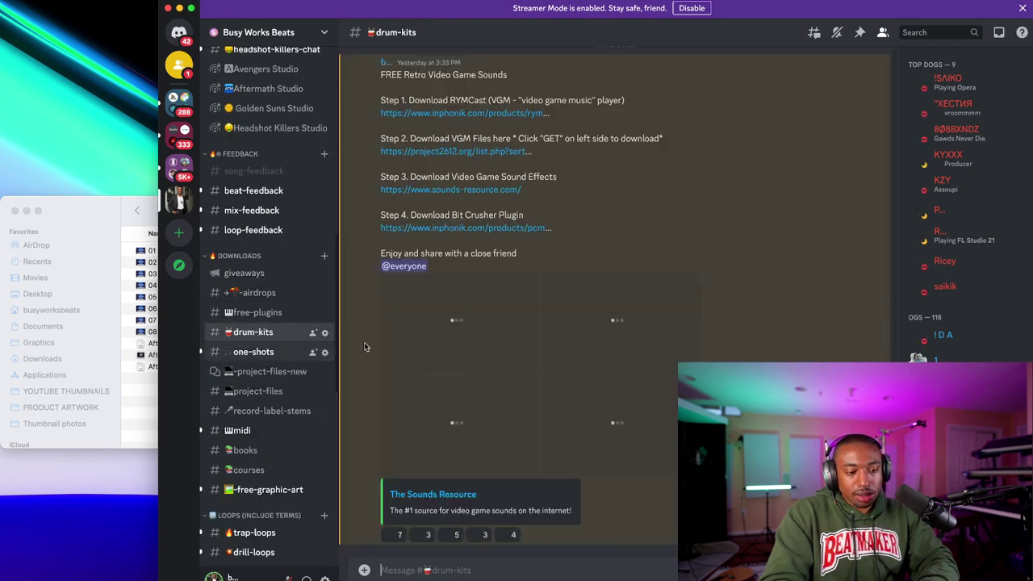
scroll(469, 287, "up", 2)
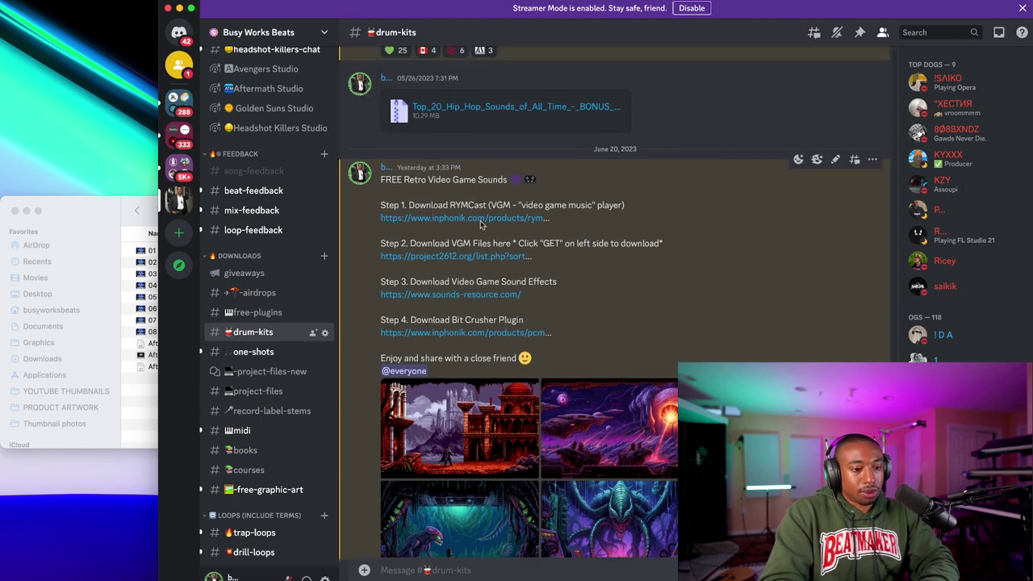
scroll(513, 393, "up", 3)
scroll(500, 339, "down", 5)
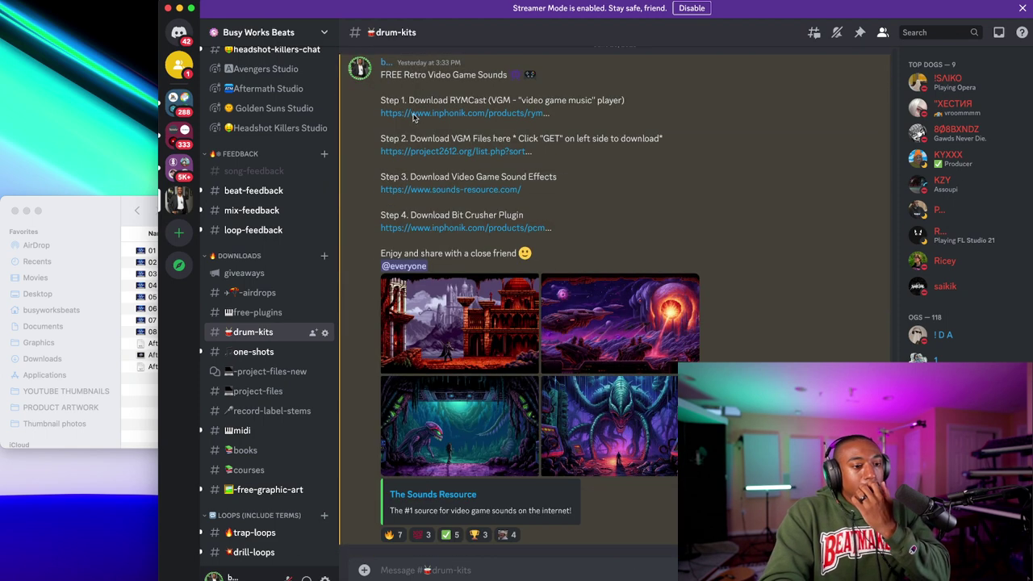
Close Discord, bring RYMCast forward, and move the NEW T7 drive icon below Coding.
left_click(168, 8)
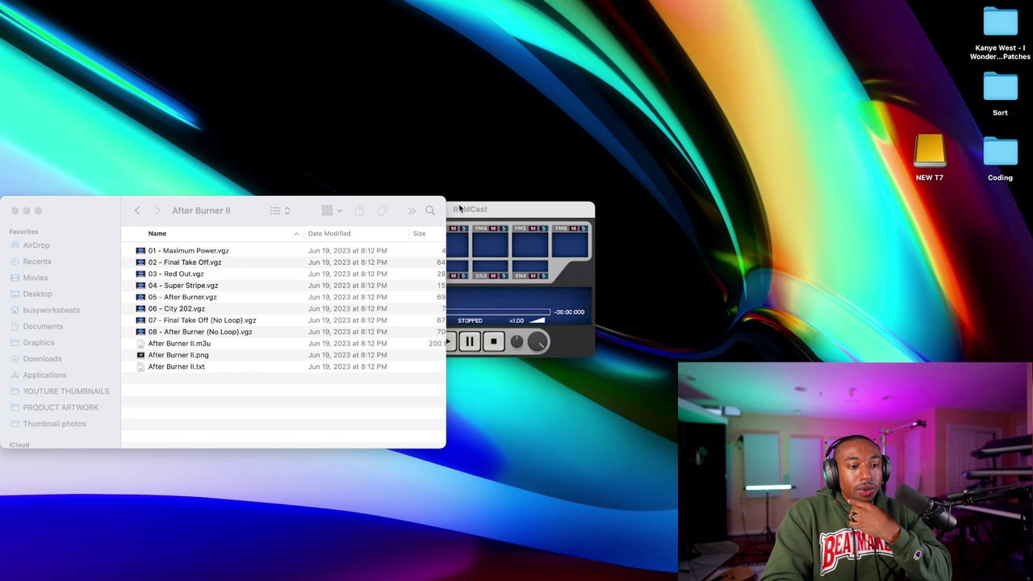
left_click(575, 188)
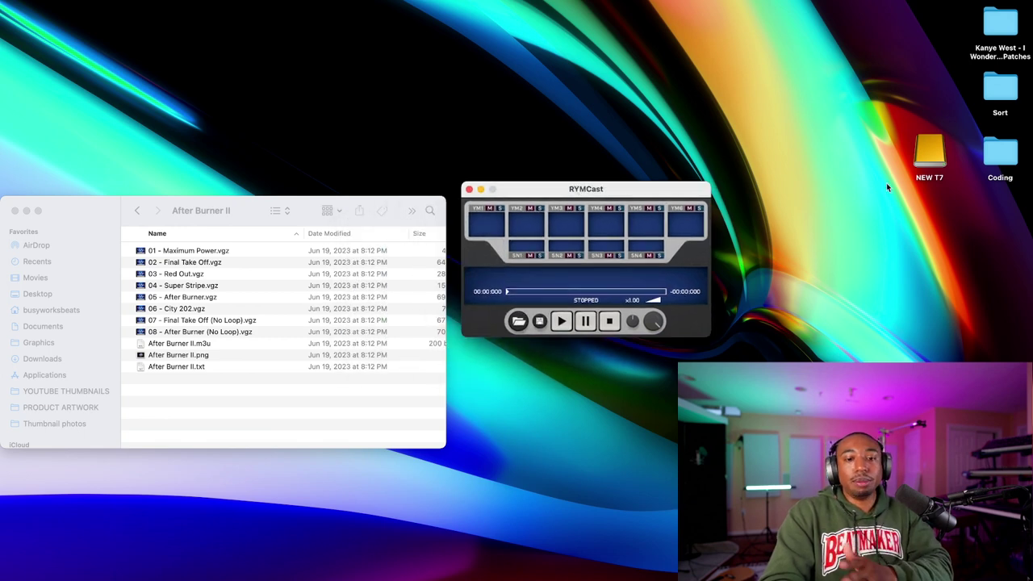
left_click_drag(930, 153, 1011, 216)
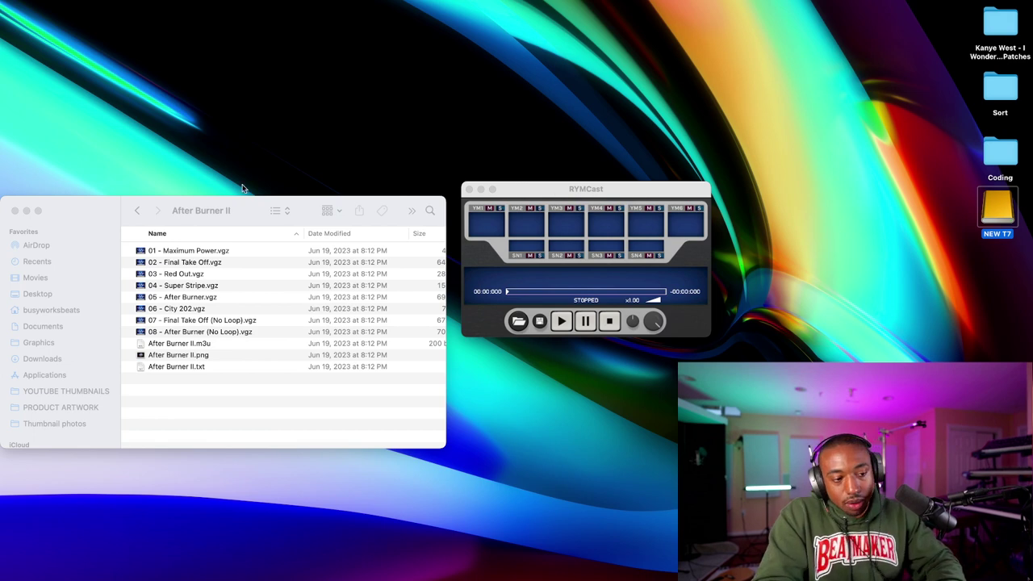
Go back to the VGM folder in Finder and open the Robocop 3 folder.
left_click(142, 208)
left_click(138, 210)
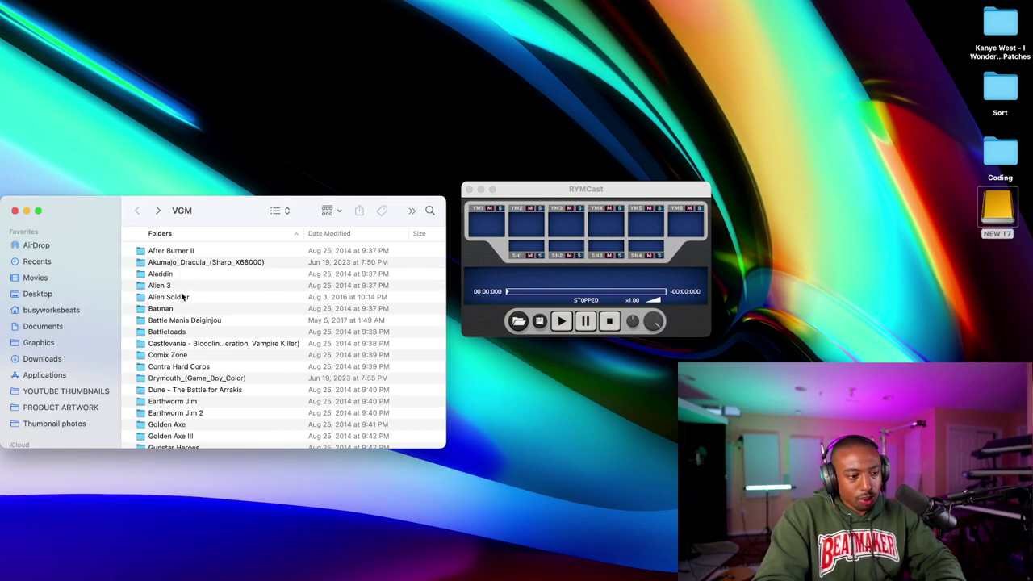
scroll(186, 307, "down", 5)
scroll(184, 313, "down", 5)
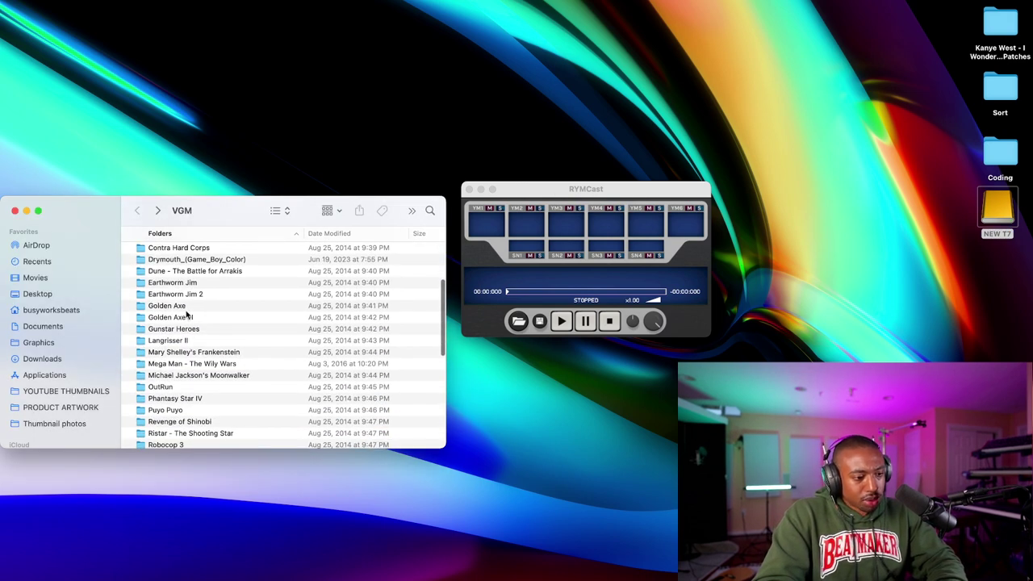
scroll(187, 314, "down", 5)
scroll(189, 314, "down", 1)
scroll(191, 313, "down", 2)
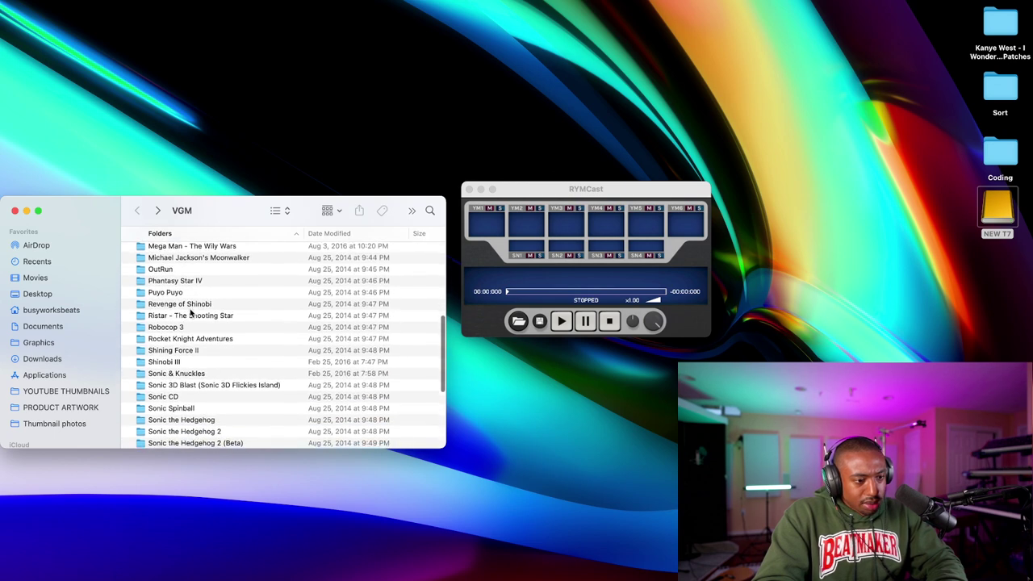
scroll(191, 313, "down", 1)
scroll(192, 306, "down", 3)
scroll(191, 290, "down", 1)
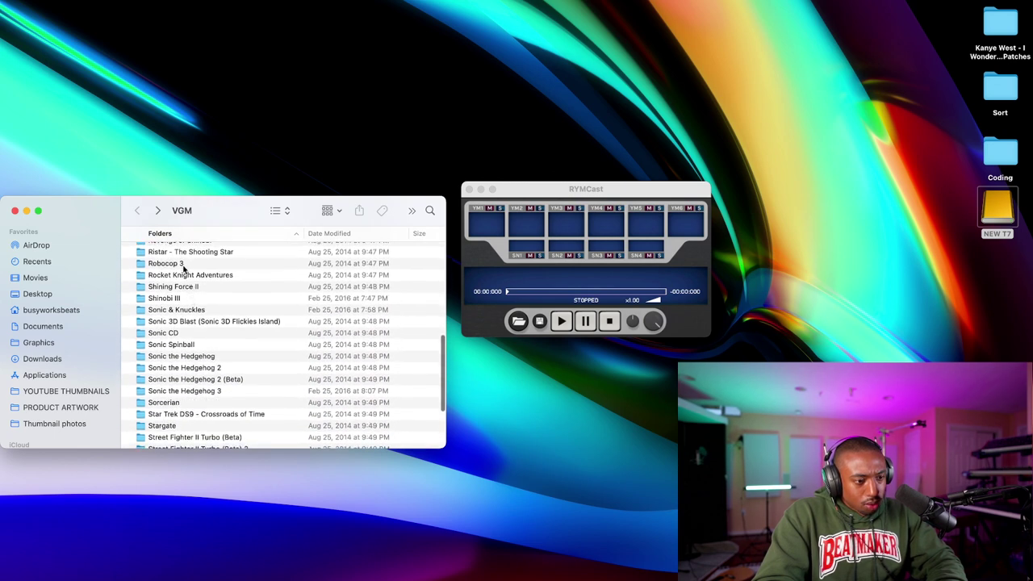
double_click(184, 266)
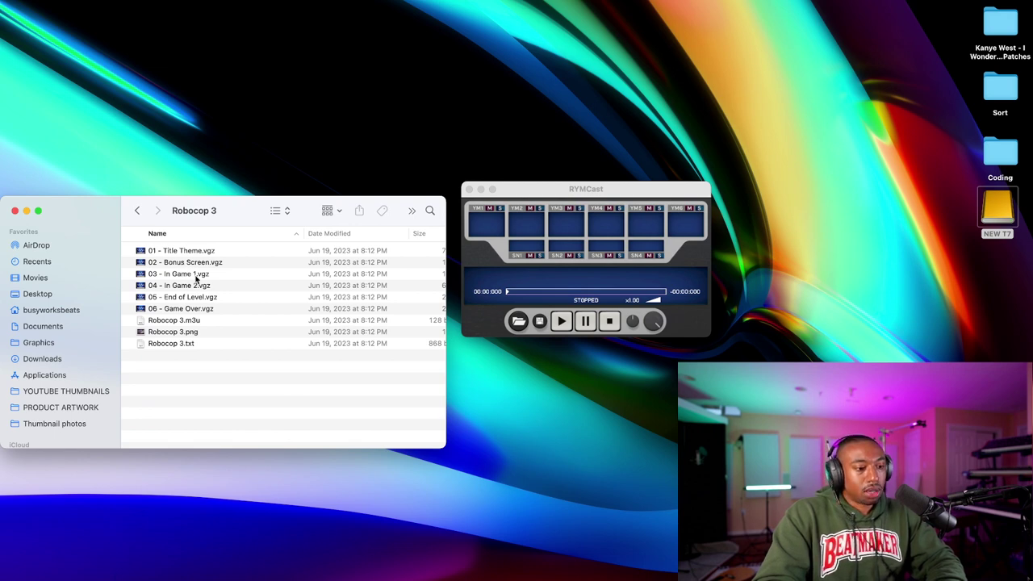
Load Robocop 3's 03 - In Game 1.vgz into RYMCast, pause near 27 s, and return to FL Studio.
left_click(195, 275)
left_click_drag(202, 276, 572, 273)
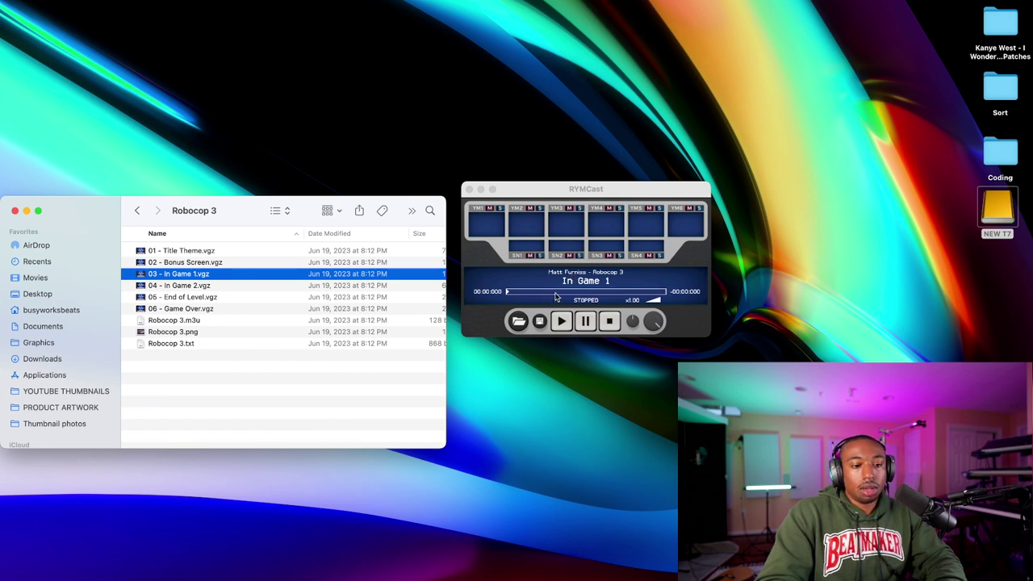
left_click(563, 322)
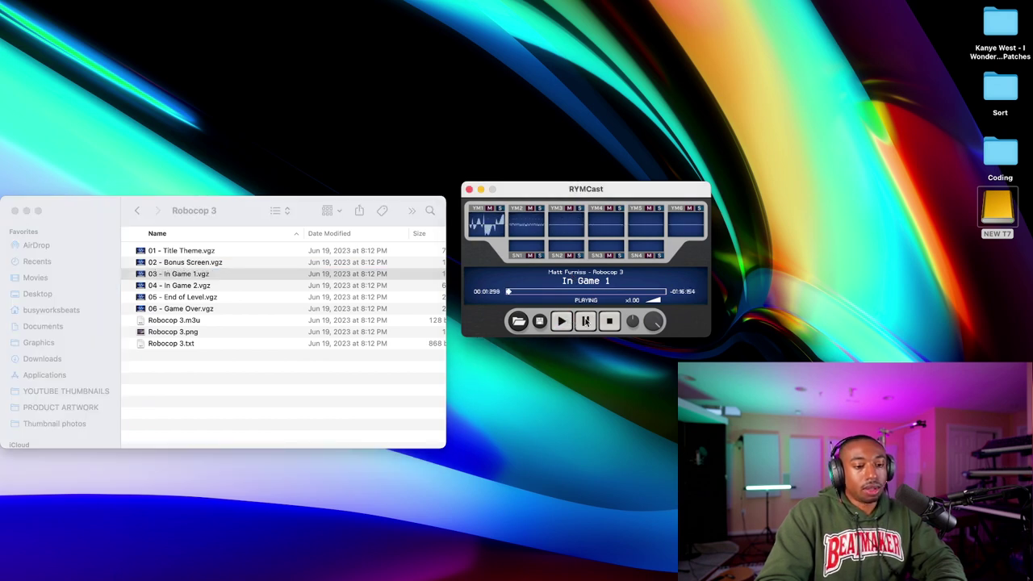
left_click(586, 321)
left_click_drag(579, 202, 400, 129)
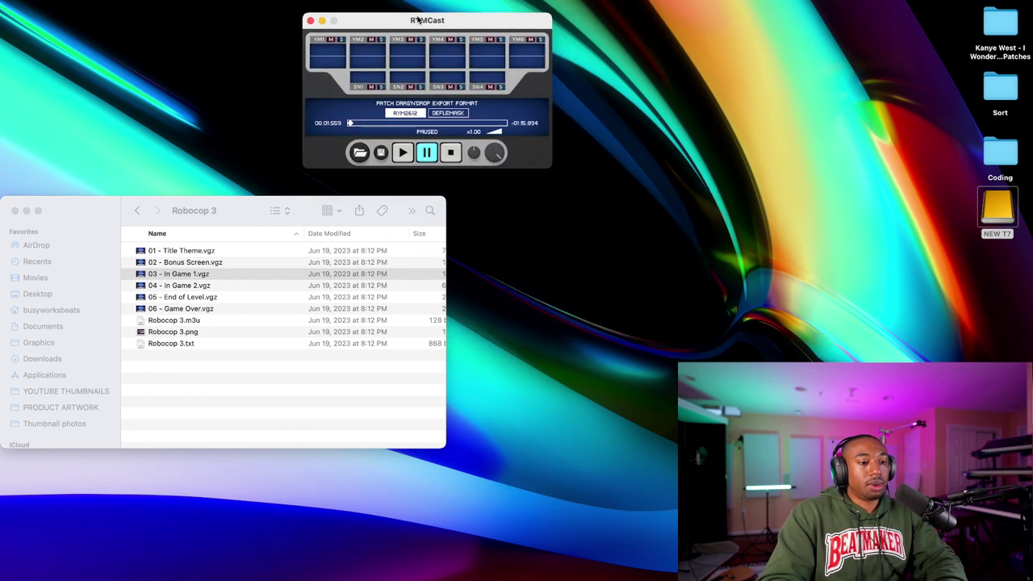
left_click(386, 189)
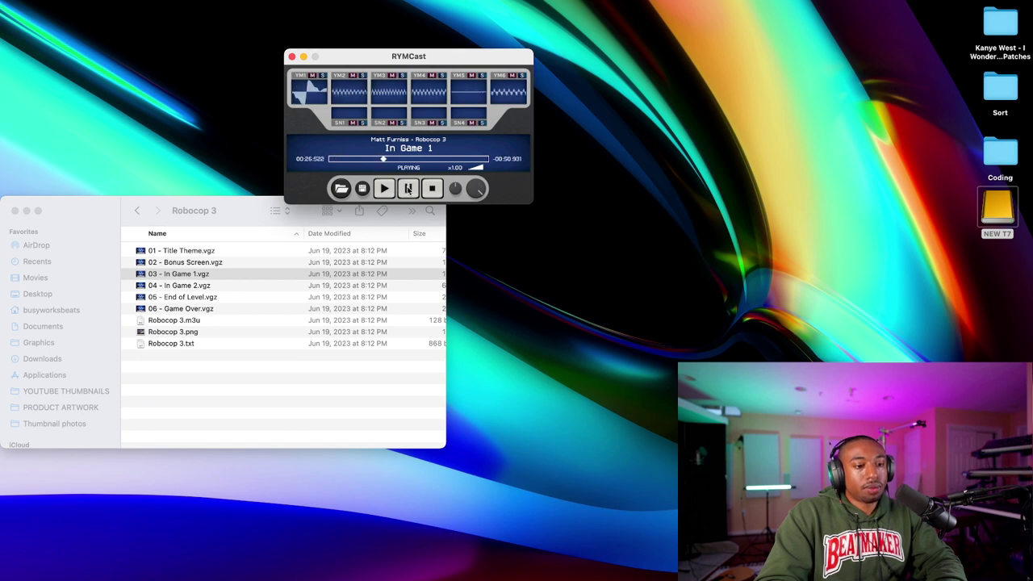
left_click(409, 189)
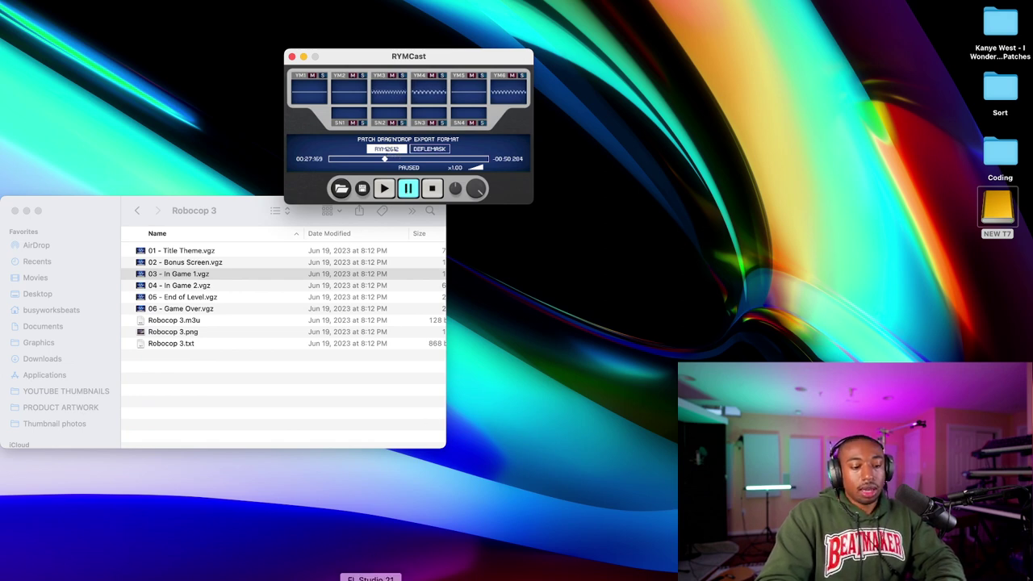
left_click(370, 575)
left_click(384, 134)
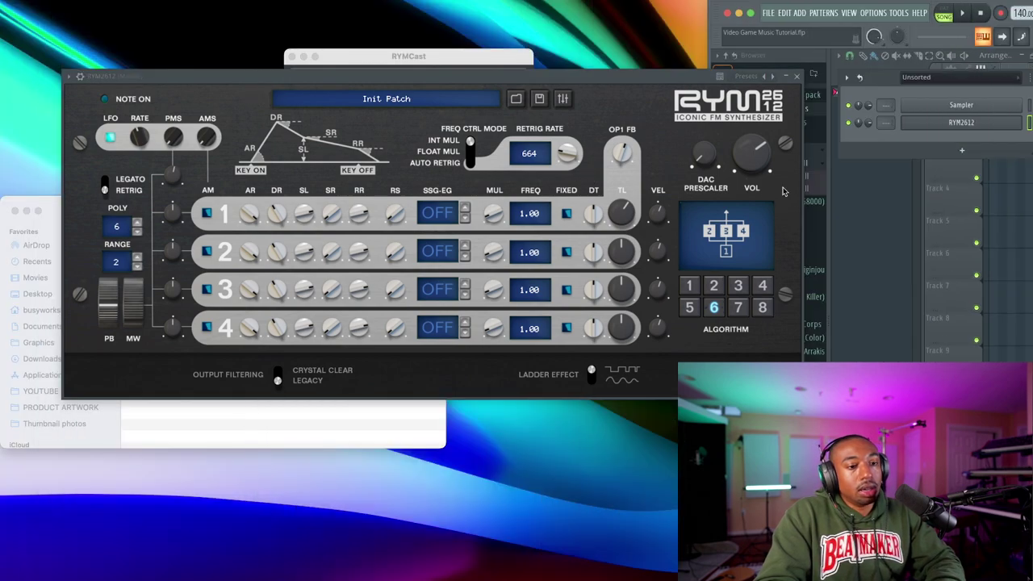
Export RYMCast's In Game 1 YM4 channel to the desktop as a .repatch file.
left_click_drag(567, 76, 497, 240)
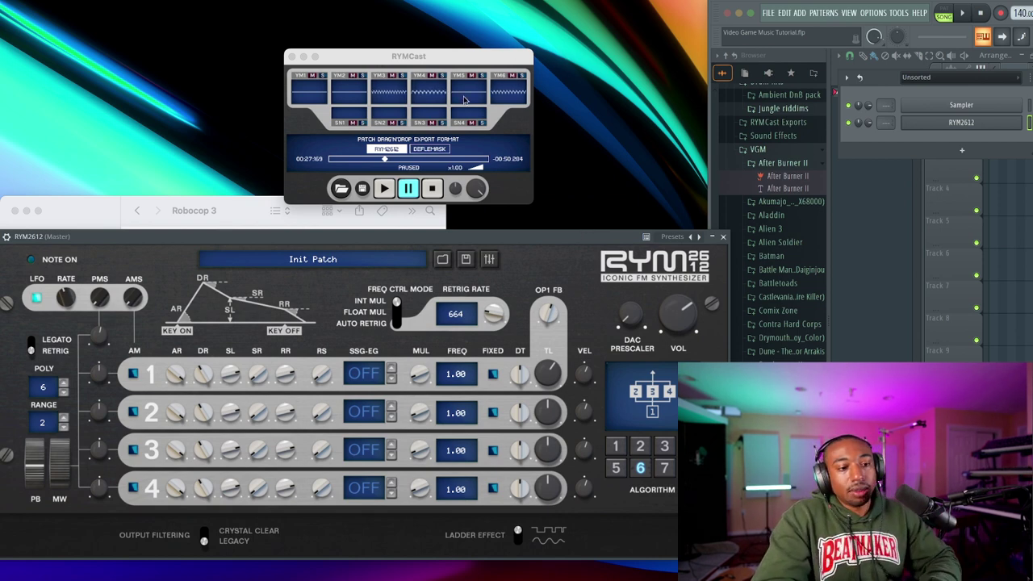
left_click(443, 79)
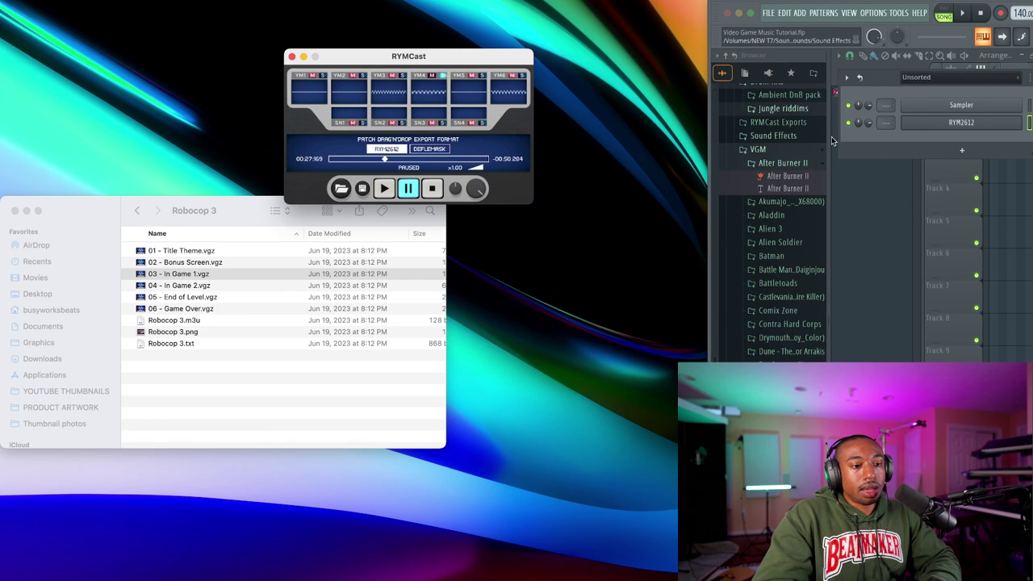
left_click(938, 123)
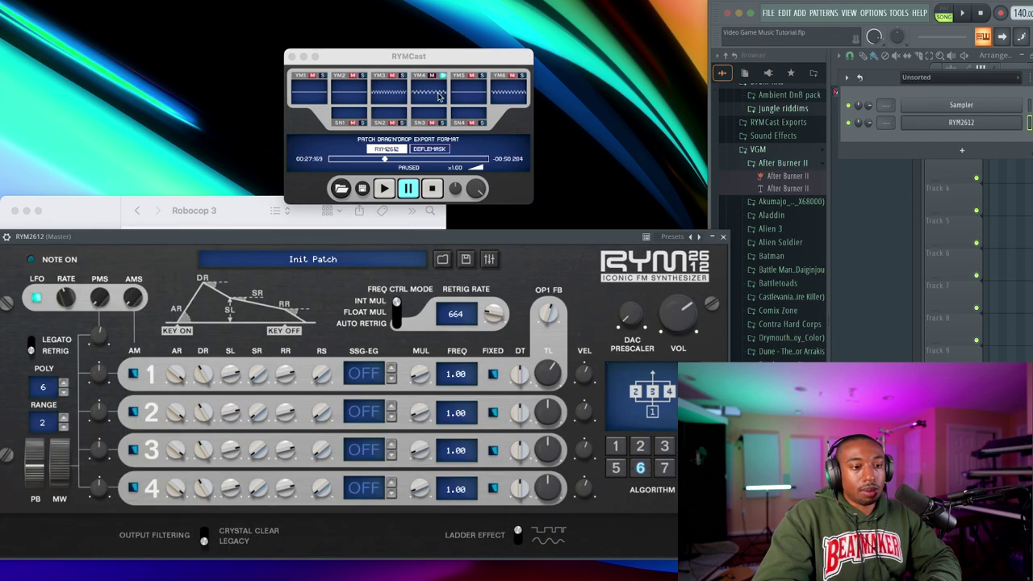
left_click(440, 95)
left_click_drag(424, 274, 543, 367)
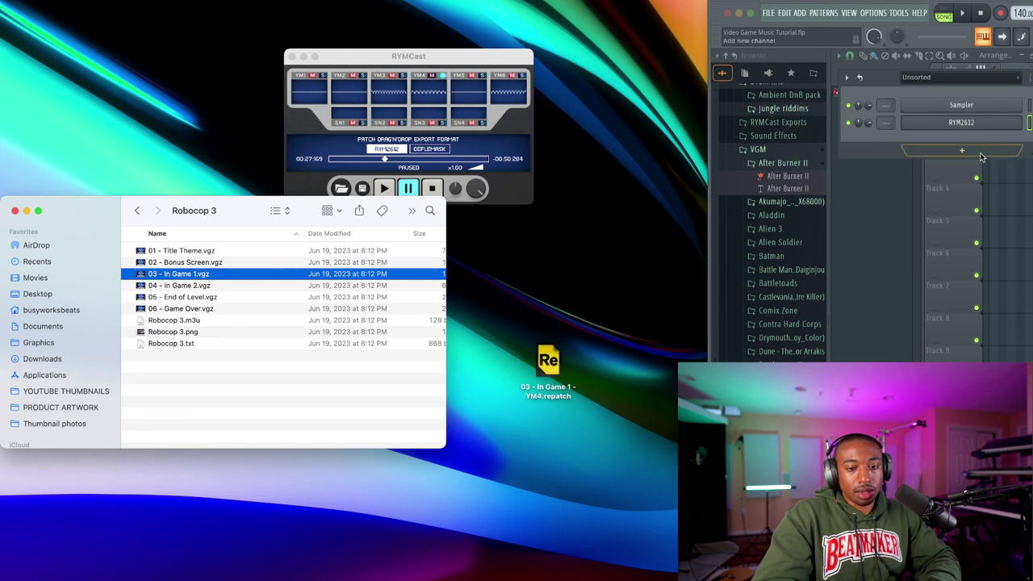
Rearrange the RYM2612 and RYMCast windows, leaving RYMCast at the bottom centre.
left_click(971, 125)
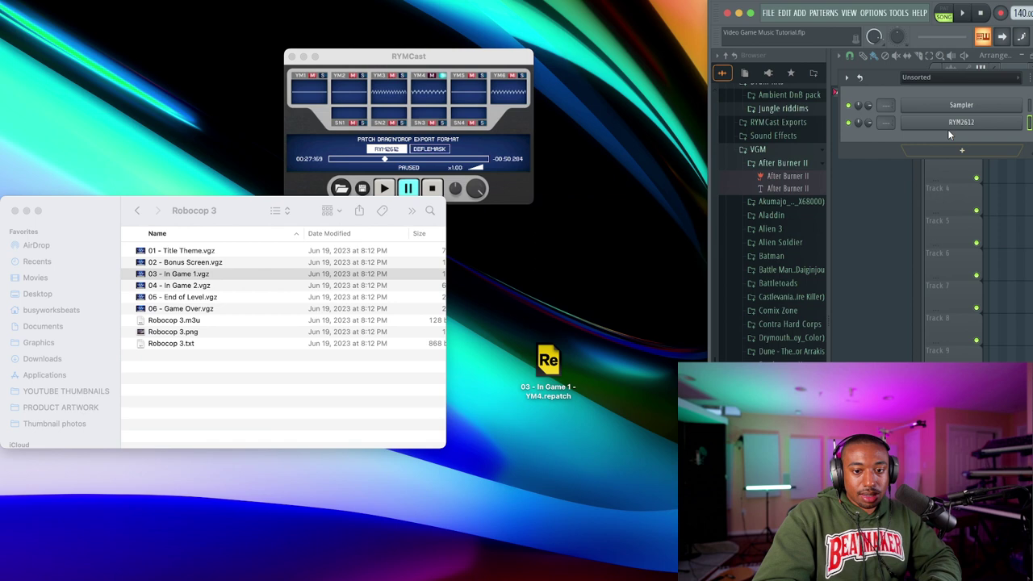
left_click(948, 129)
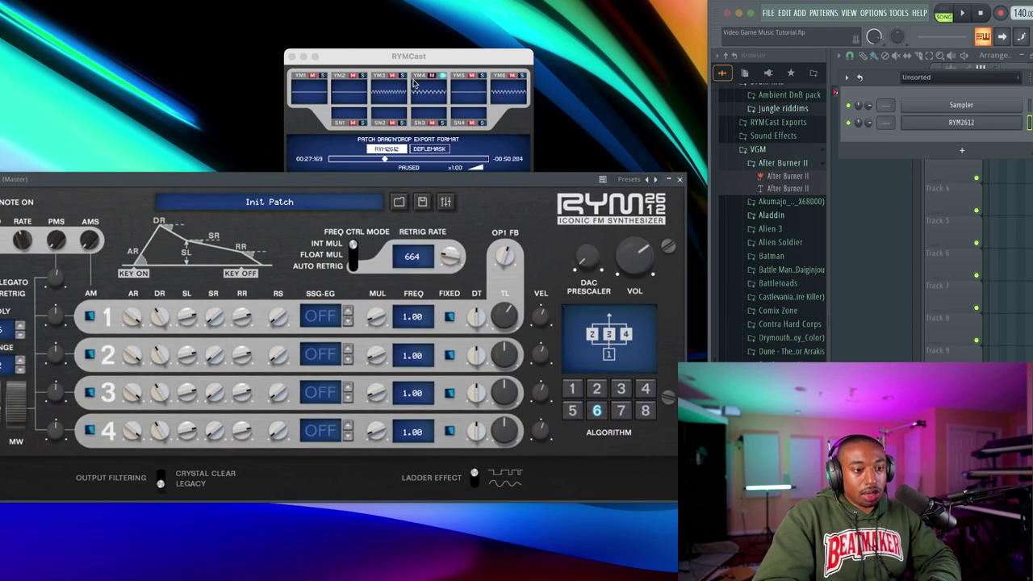
left_click(723, 236)
left_click_drag(416, 57, 827, 177)
left_click(704, 167)
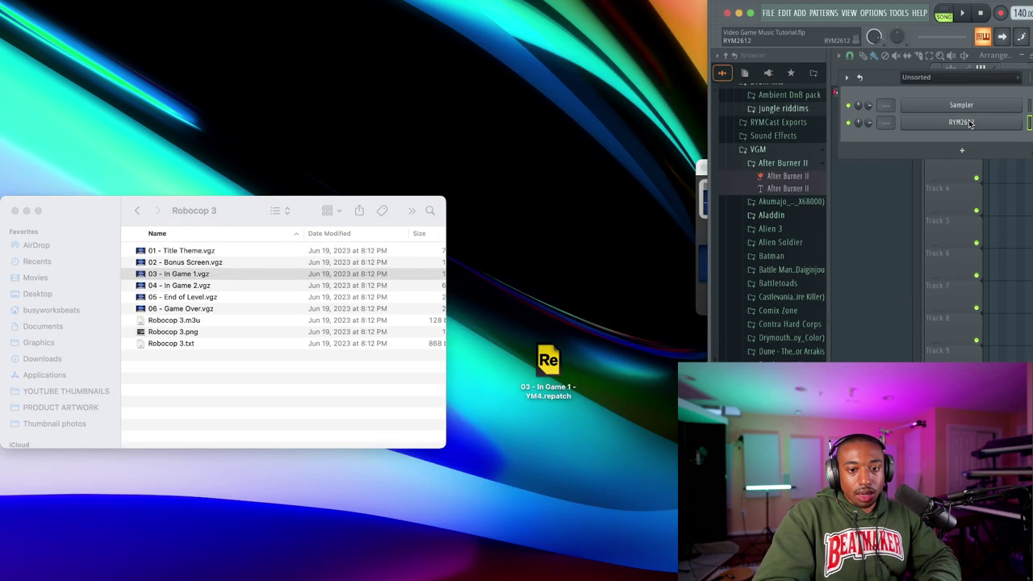
left_click(702, 190)
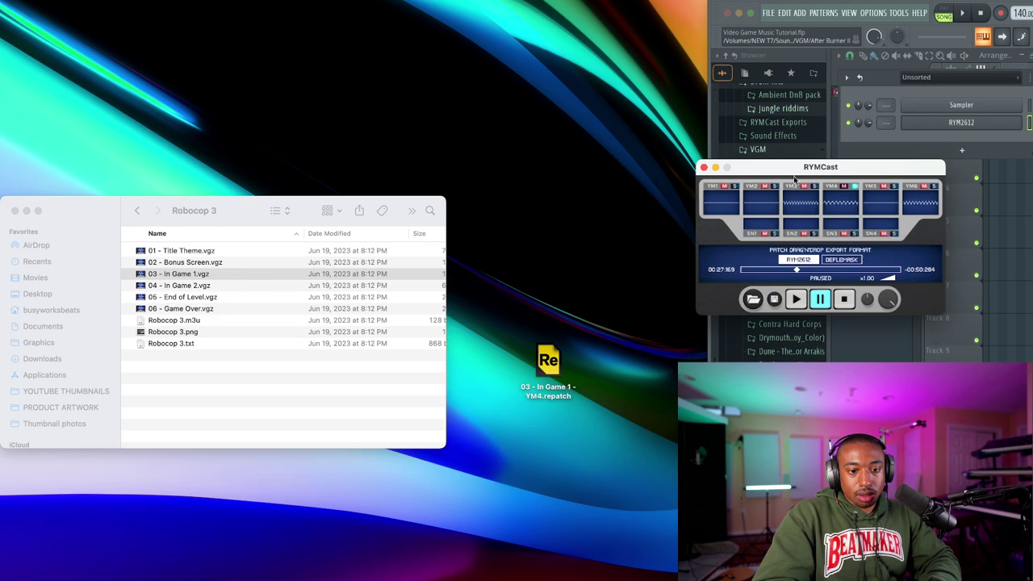
left_click(972, 125)
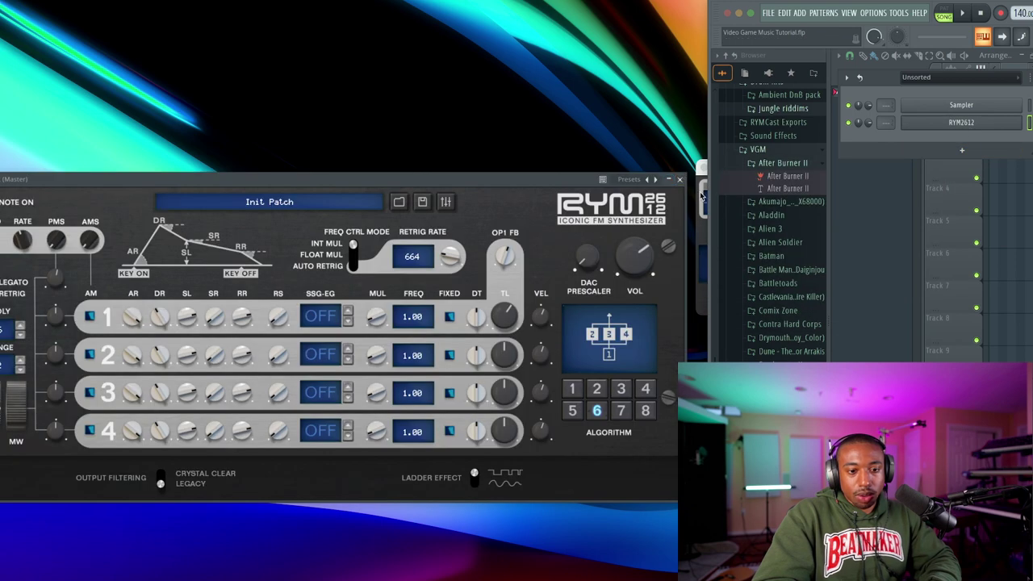
left_click(702, 196)
left_click_drag(820, 167, 615, 421)
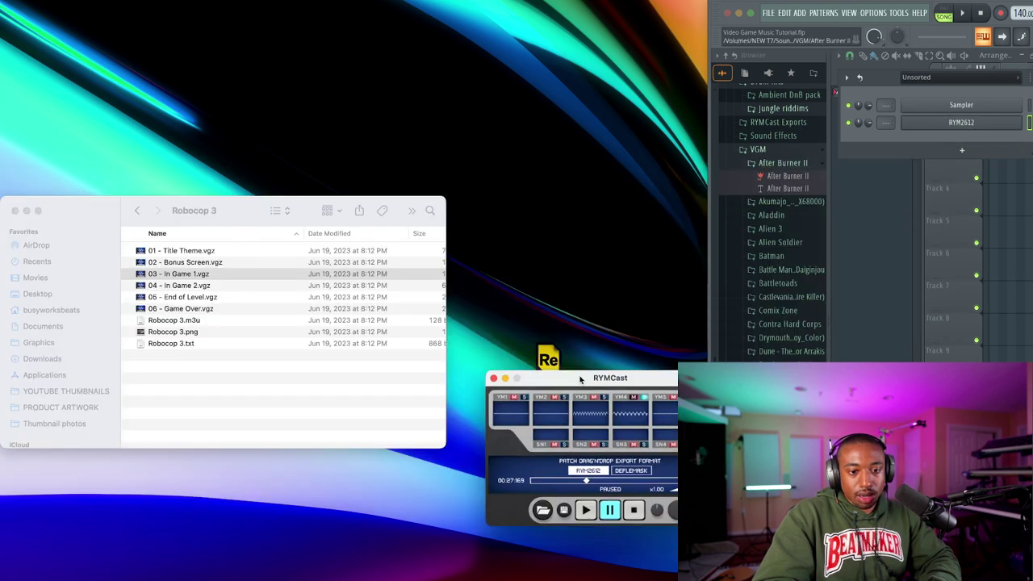
left_click(969, 123)
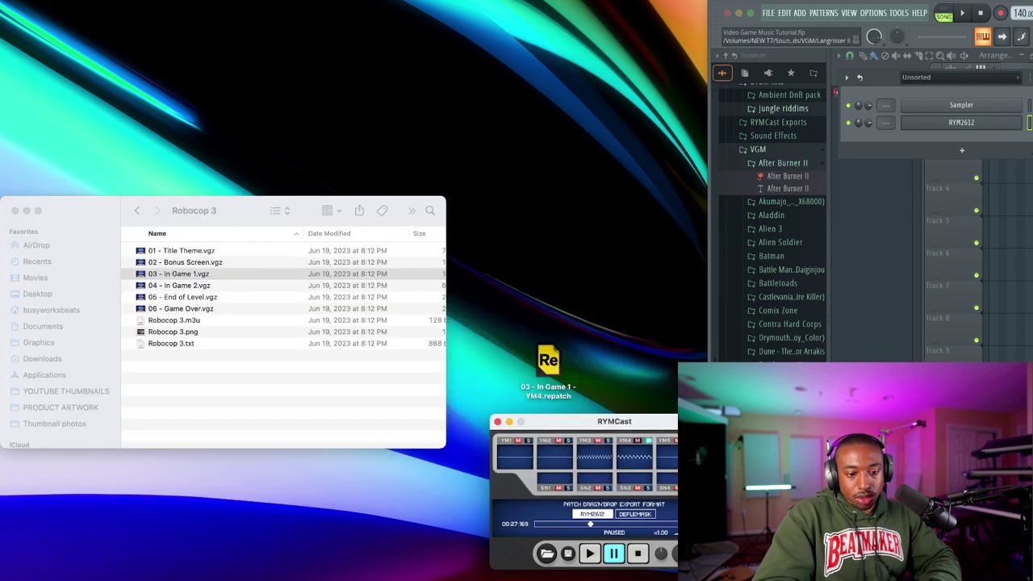
Export the YM6 channel patch to the desktop, stop RYMCast, and place RYM2612 near the patch files.
left_click_drag(698, 457, 549, 275)
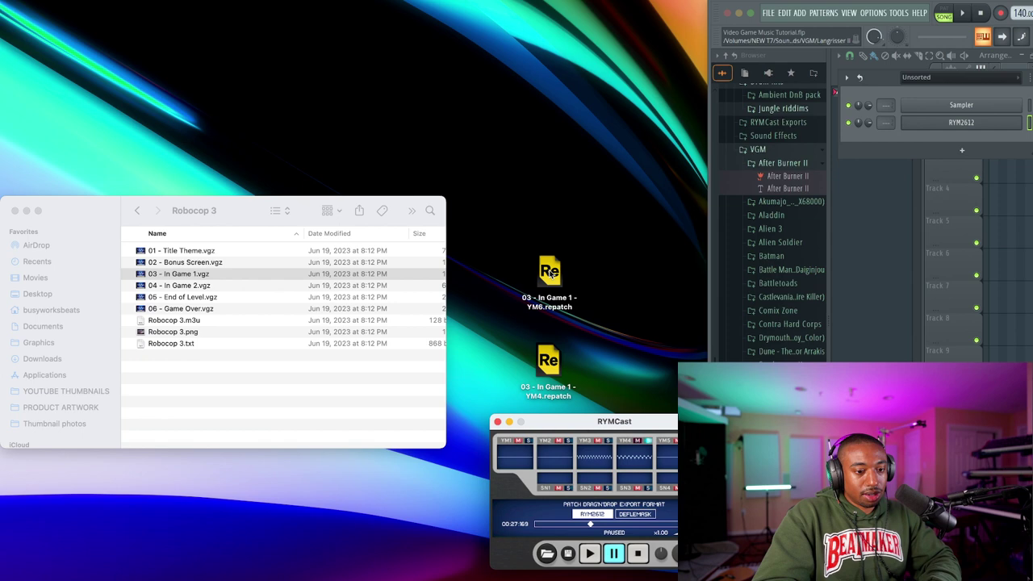
left_click(624, 554)
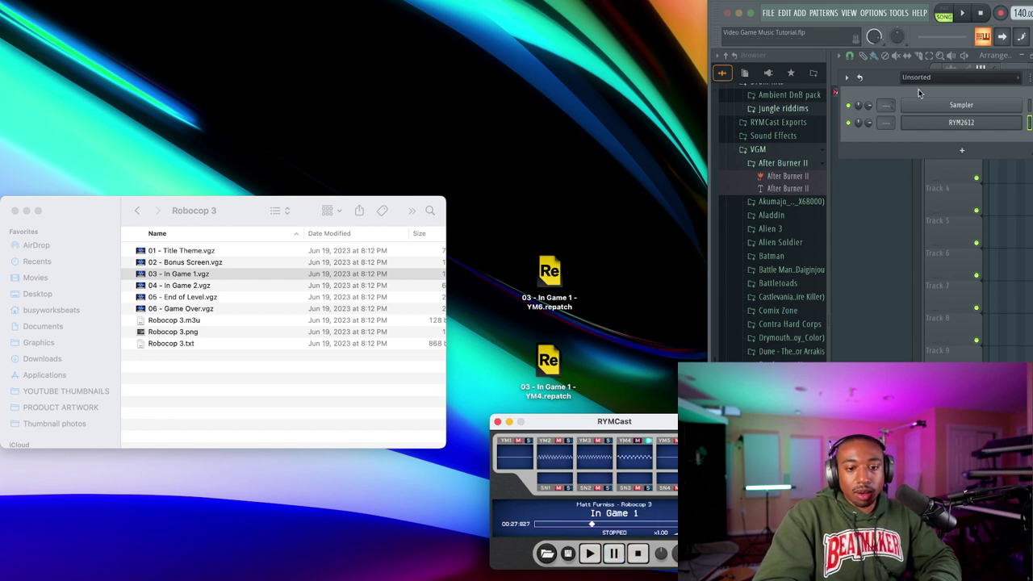
left_click(937, 126)
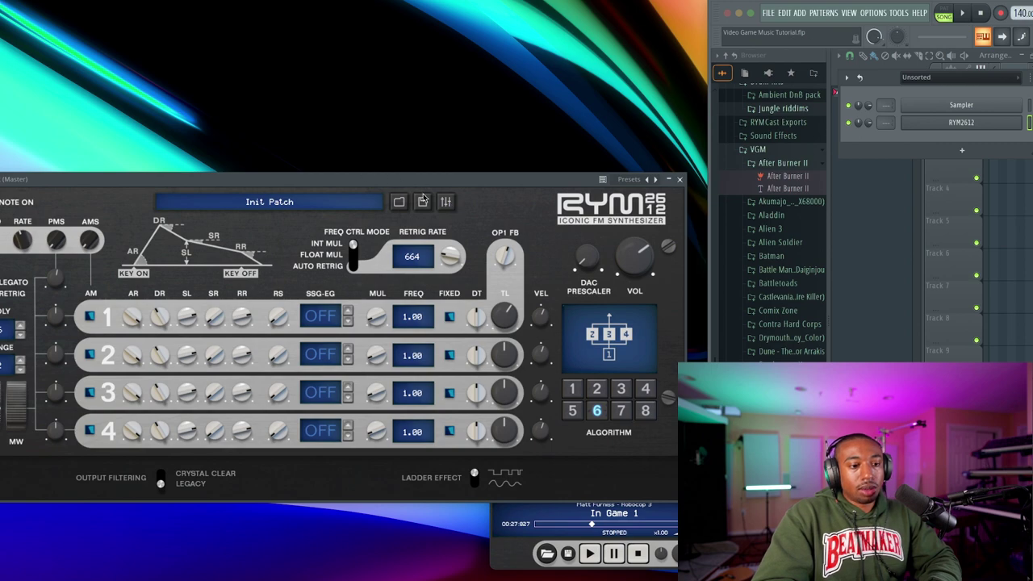
mouse_move(398, 180)
left_mouse_down()
mouse_move(613, 157)
mouse_move(582, 190)
mouse_move(741, 188)
mouse_move(561, 338)
mouse_move(548, 324)
mouse_move(534, 386)
left_mouse_up()
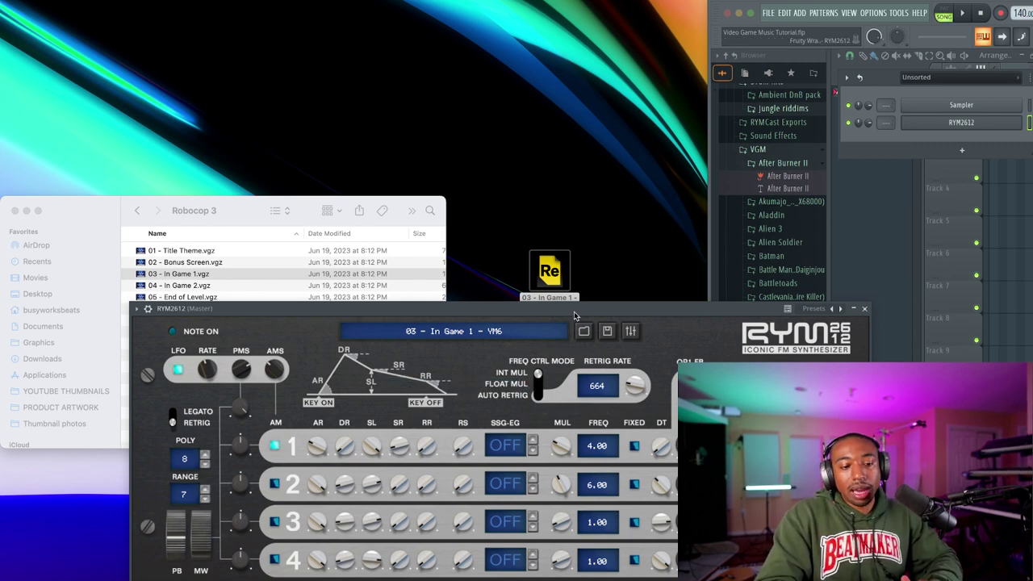
Raise the RYM2612 window, close and reopen it twice, and maximize FL Studio.
left_click_drag(556, 308, 550, 273)
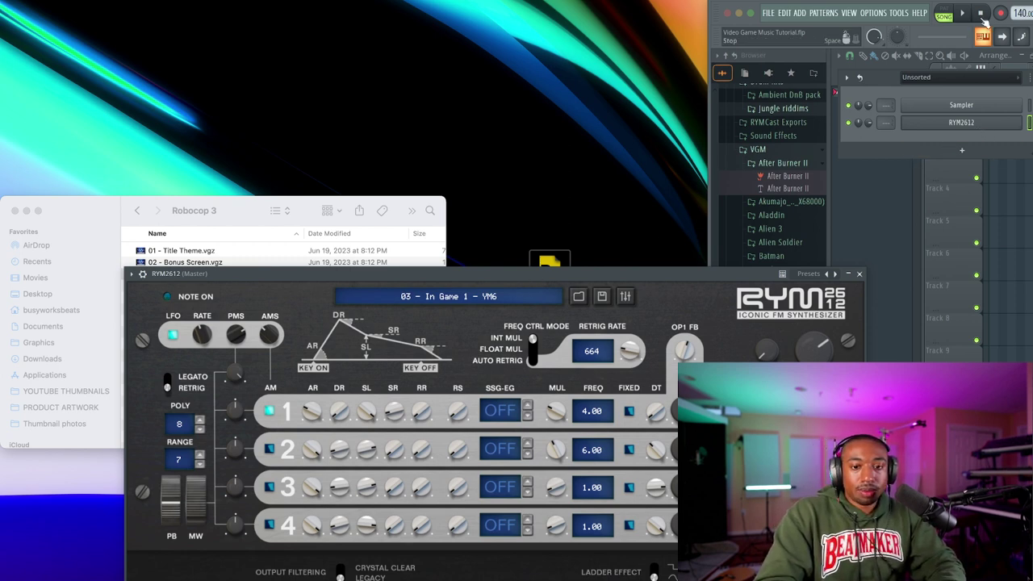
left_click_drag(567, 276, 568, 148)
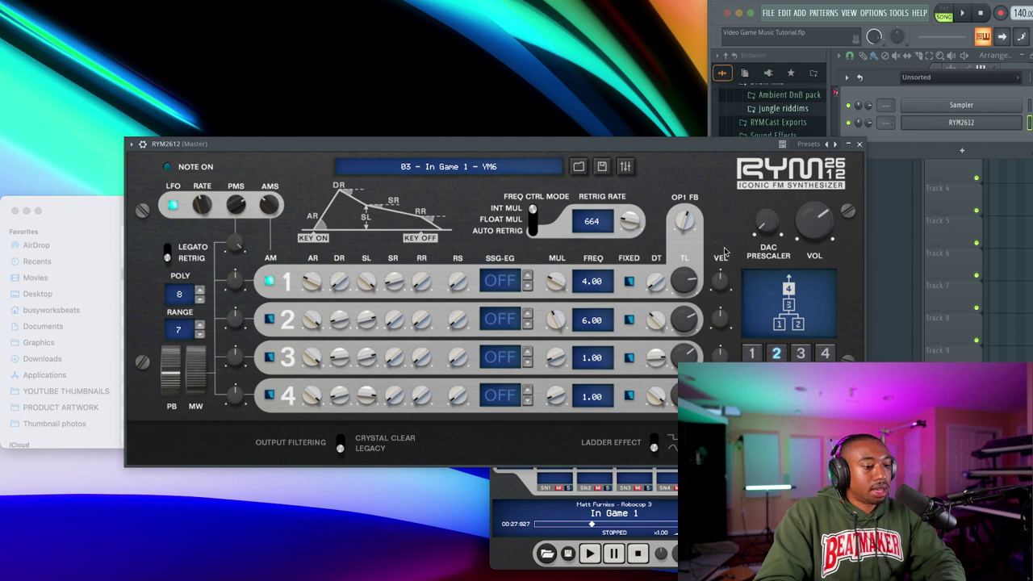
left_click(859, 144)
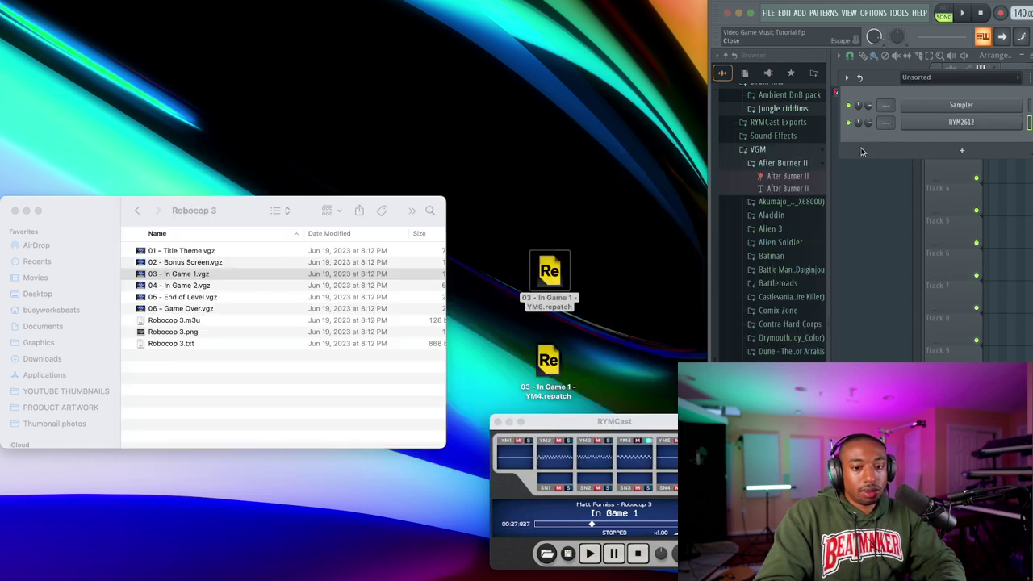
left_click(920, 123)
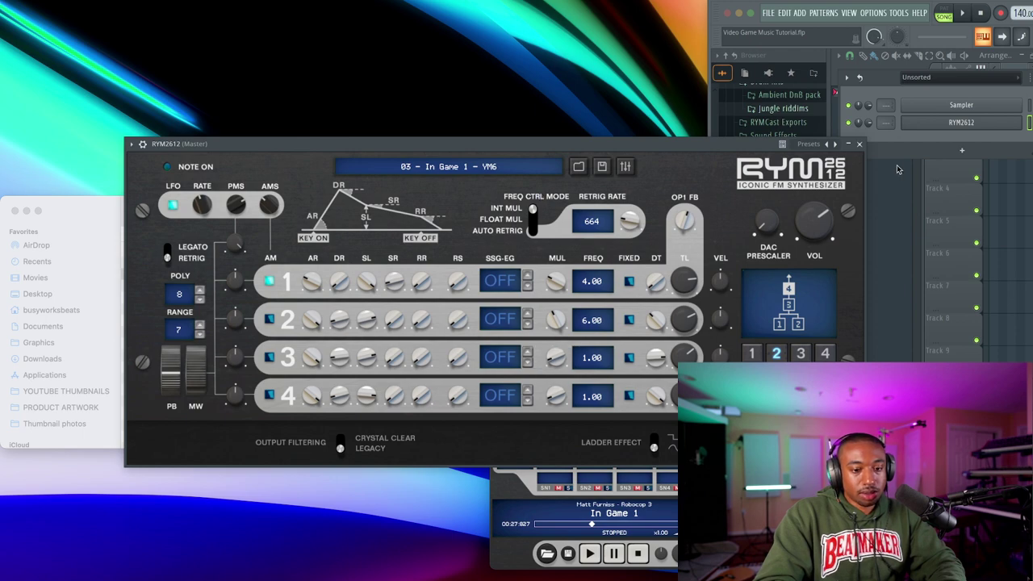
left_click(859, 144)
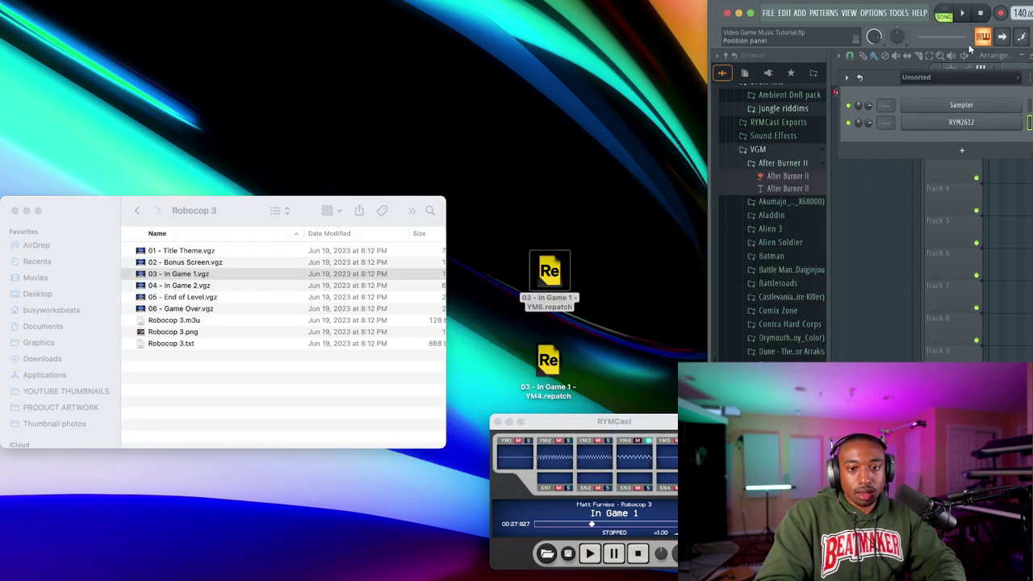
left_click(960, 125)
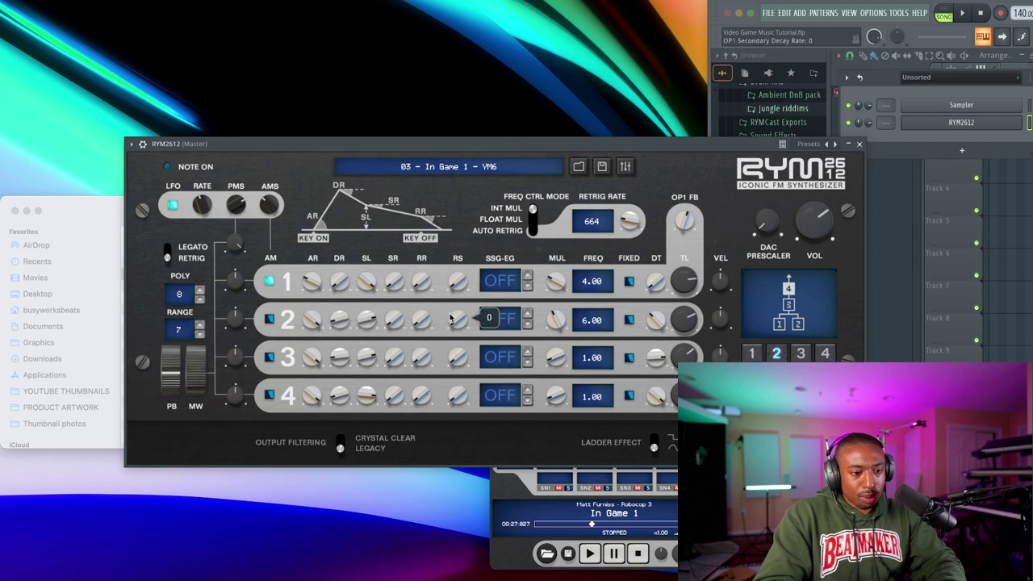
double_click(709, 105)
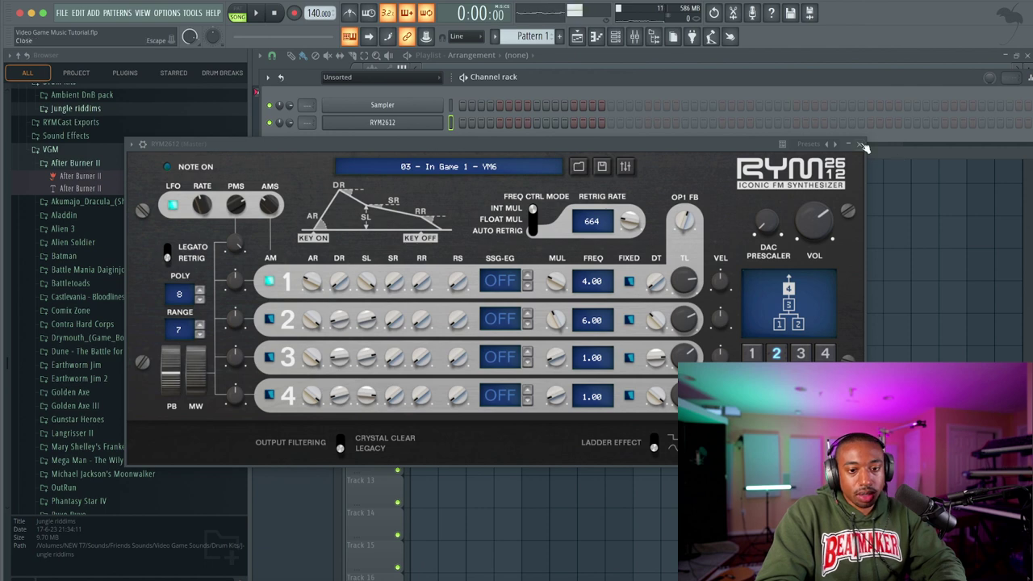
Close and reopen RYM2612, then snap FL Studio back to half-screen with Ctrl+Alt+Right.
left_click(861, 145)
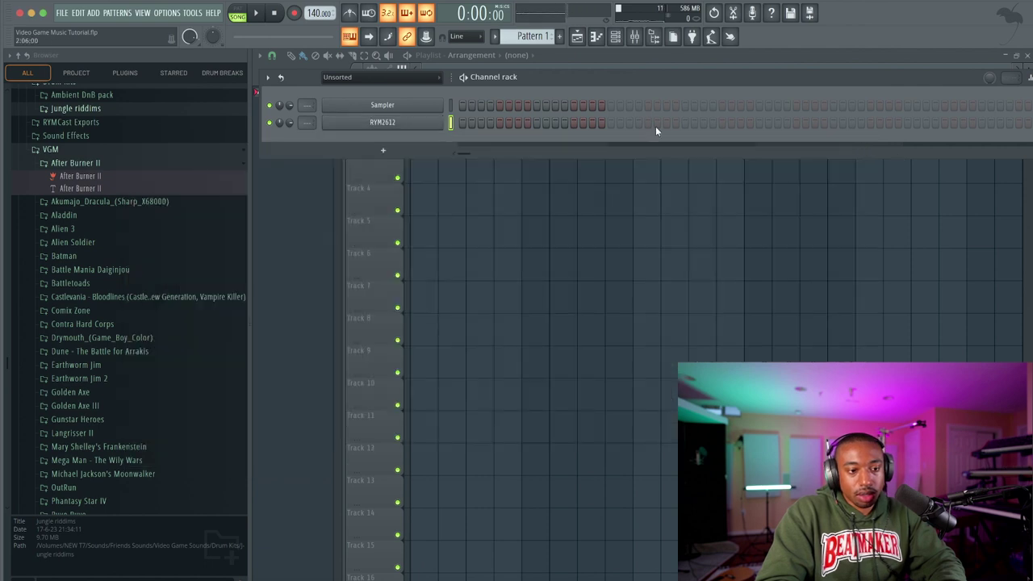
left_click(414, 123)
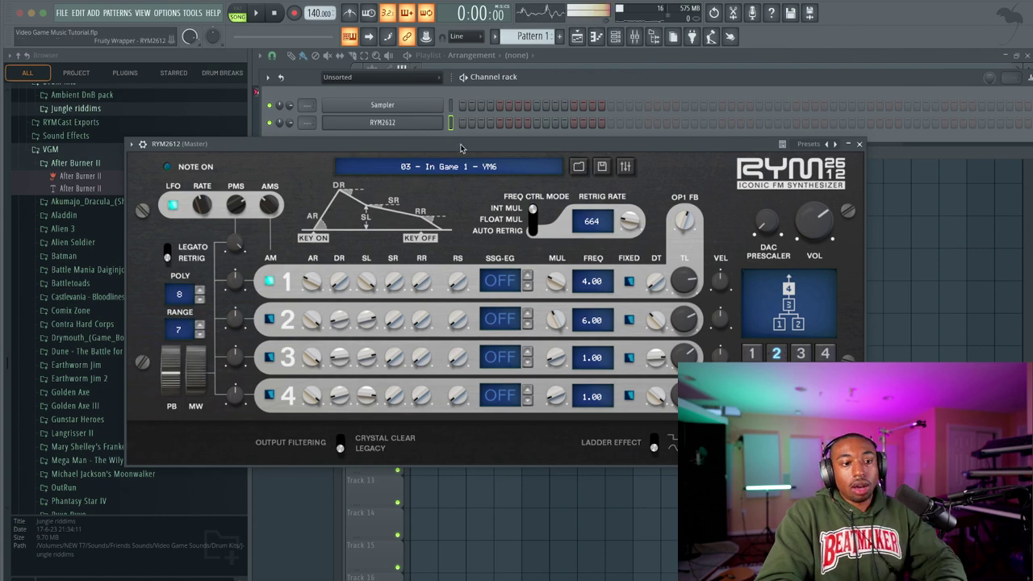
key("ctrl+alt+Right")
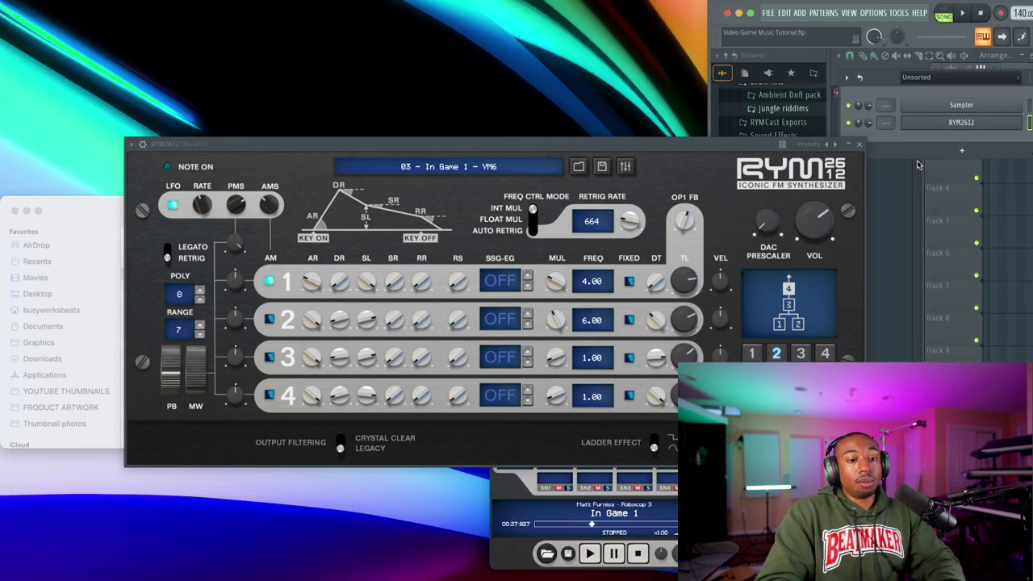
Pause In Game 1 in RYMCast and export a channel patch to the desktop, keeping both copies.
left_click_drag(667, 149, 471, 298)
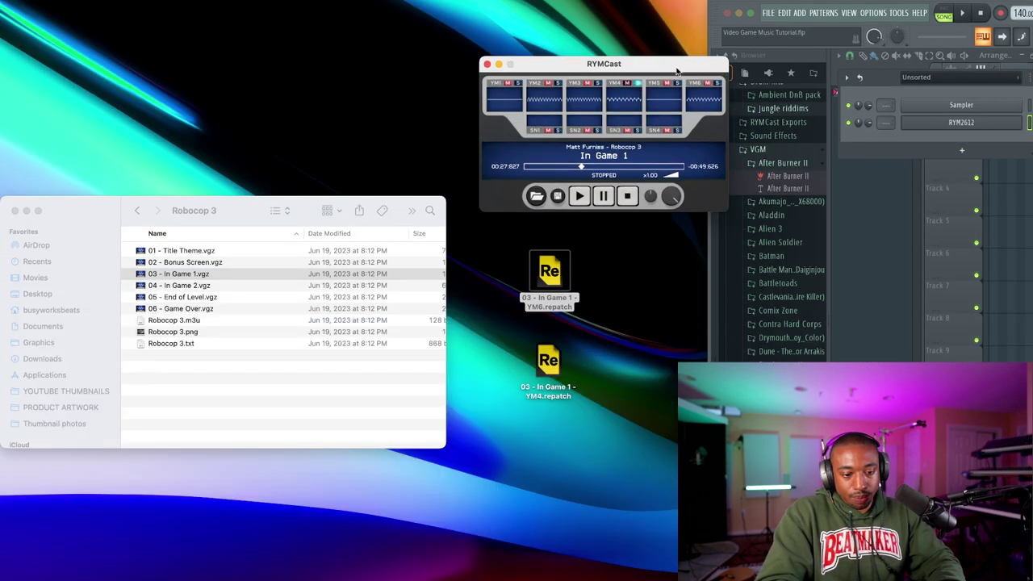
left_click_drag(696, 68, 583, 68)
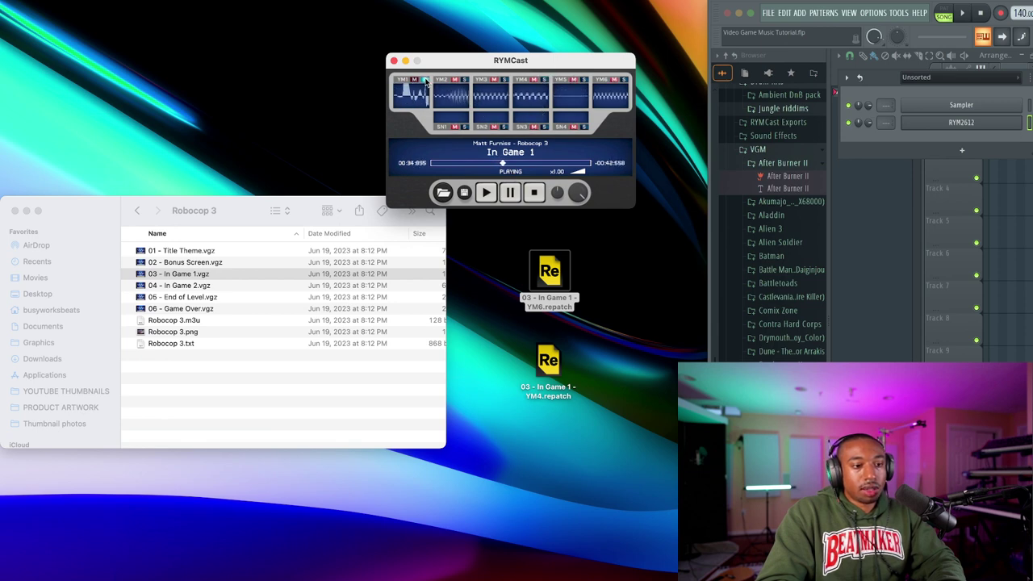
left_click(506, 194)
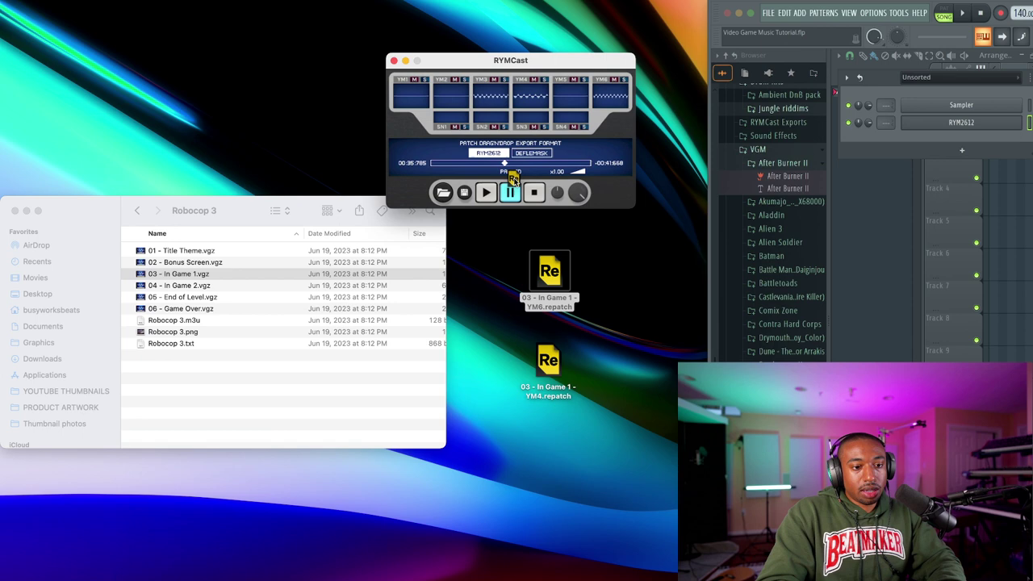
left_click_drag(512, 177, 495, 292)
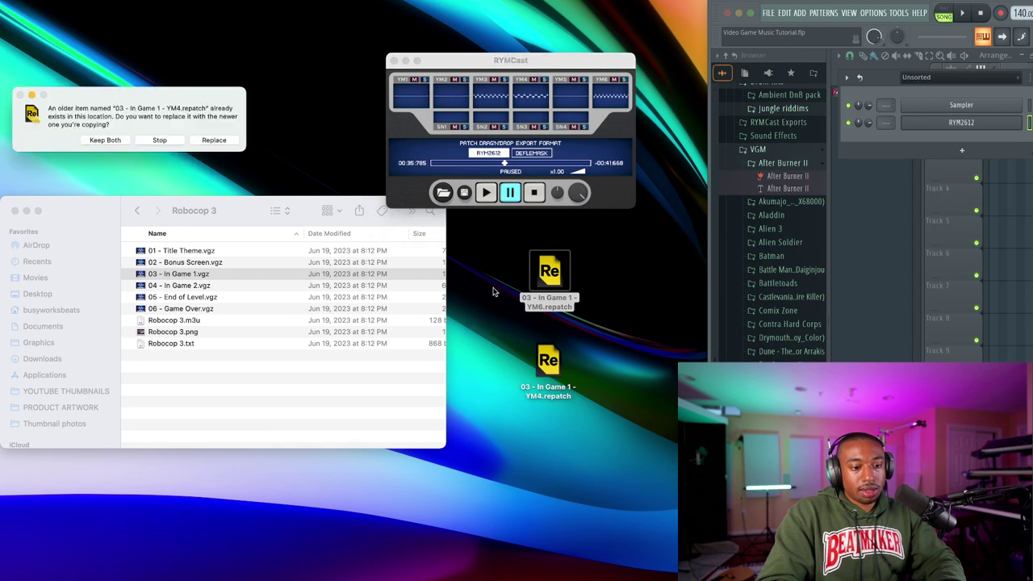
left_click(105, 141)
Load the YM4 2 patch into RYM2612, then load 05 - End of Level.vgz into RYMCast.
left_click(960, 122)
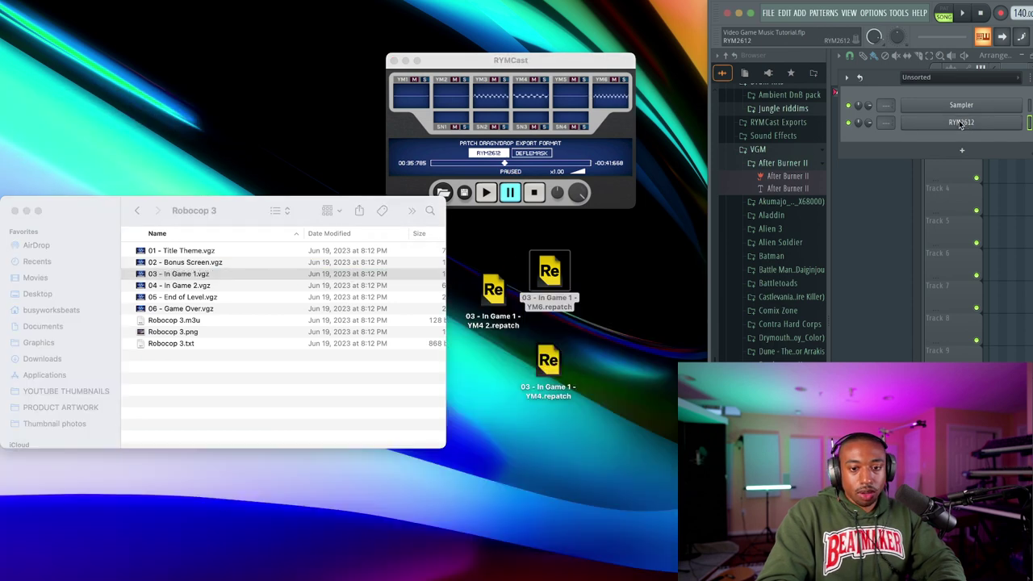
left_click(961, 122)
left_click_drag(496, 289, 472, 383)
left_click(494, 291)
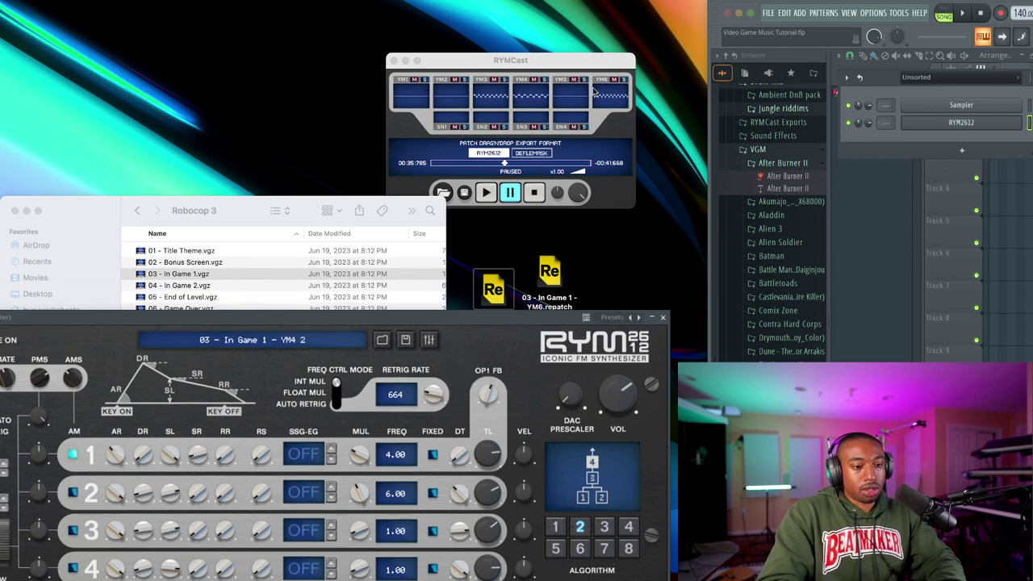
left_click(959, 123)
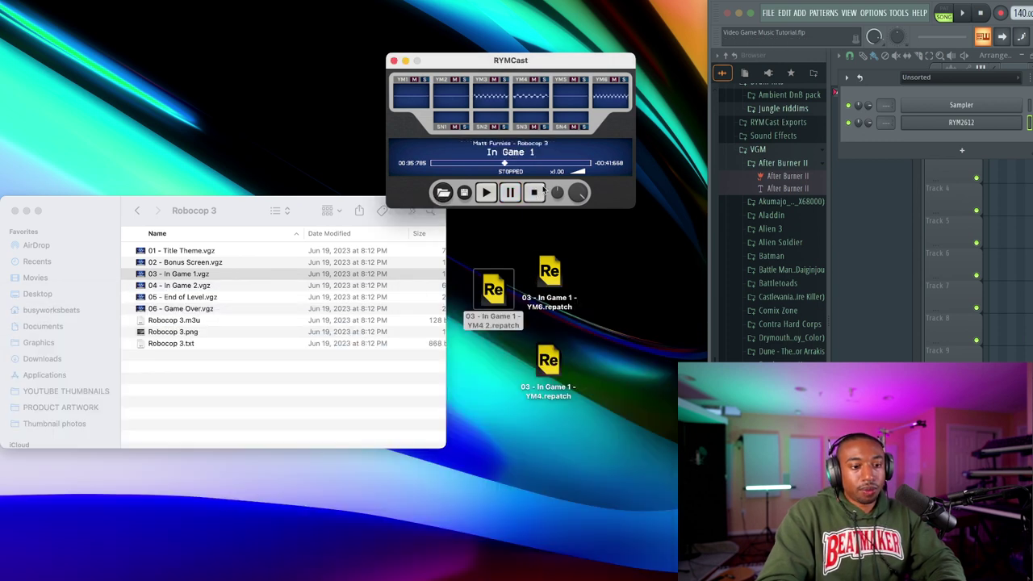
left_click(955, 123)
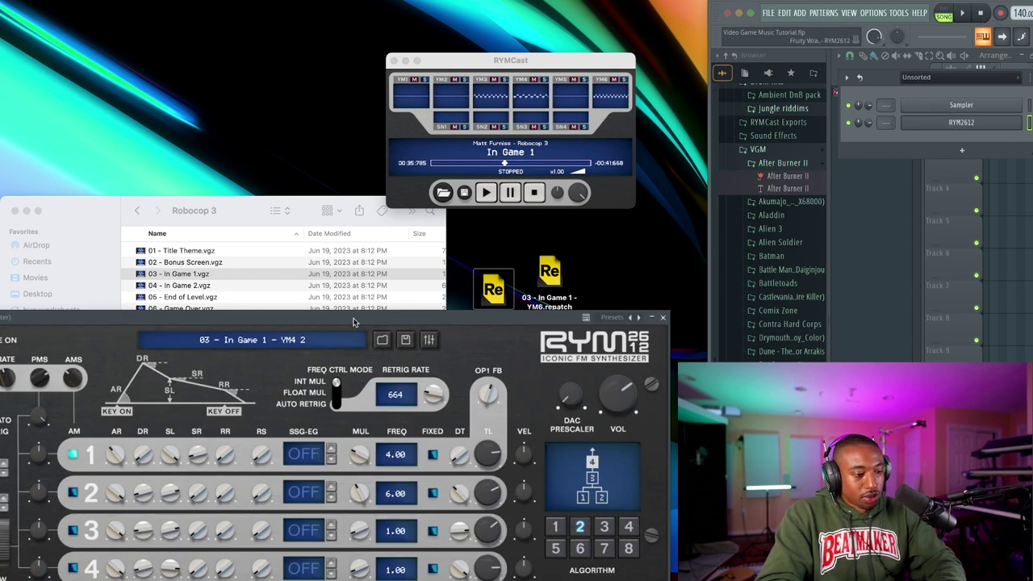
left_click_drag(352, 322, 497, 212)
left_click(704, 186)
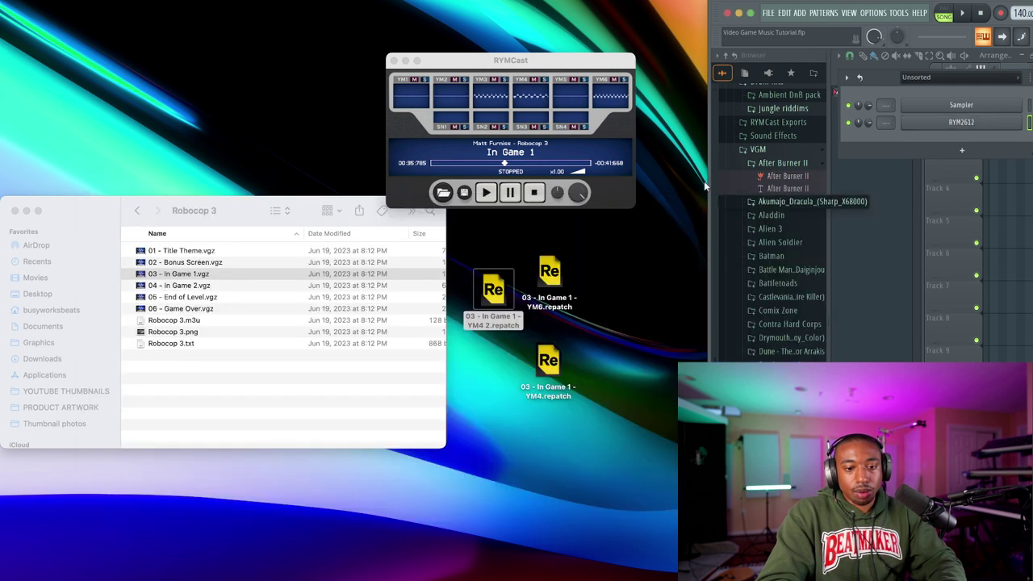
left_click_drag(187, 297, 492, 173)
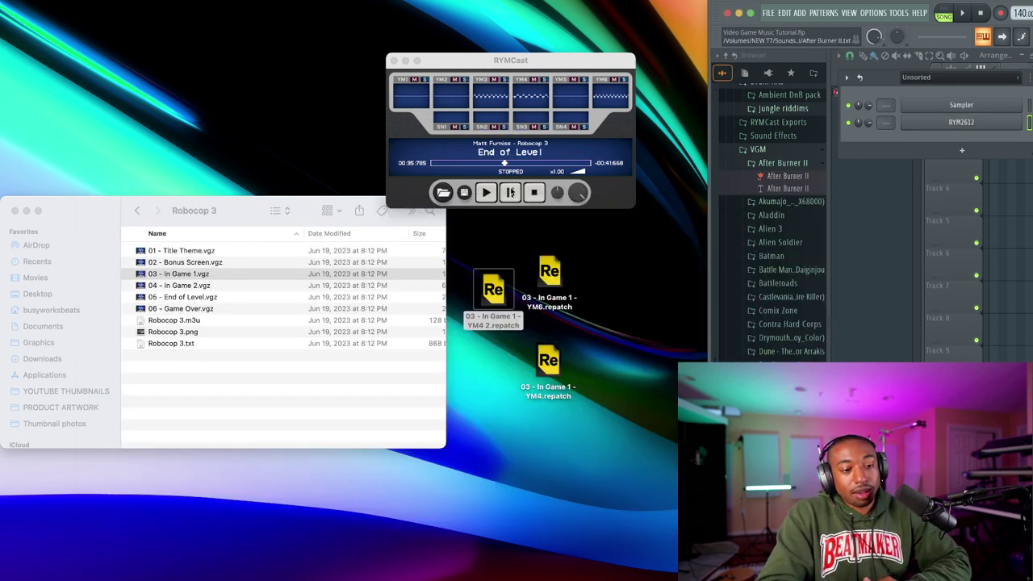
Preview End of Level in RYMCast with repeated play and pause, then stop it.
left_click(524, 180)
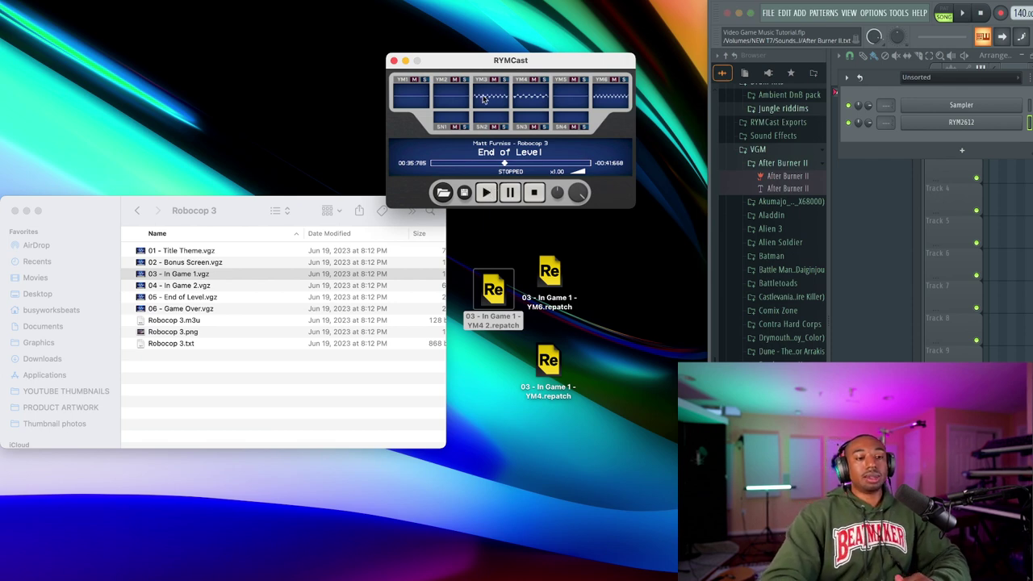
left_click_drag(564, 187, 492, 176)
left_click(418, 183)
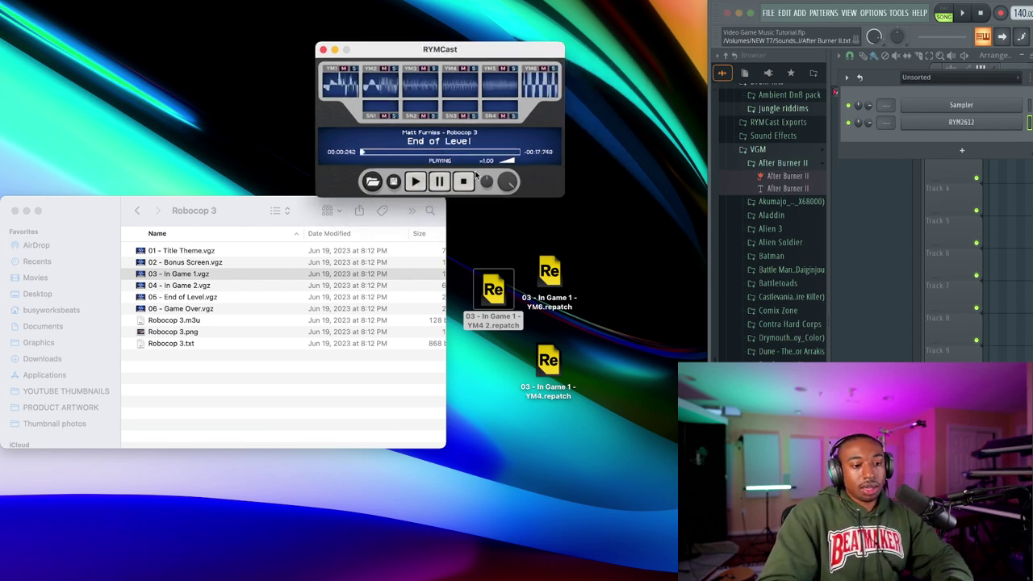
left_click(447, 178)
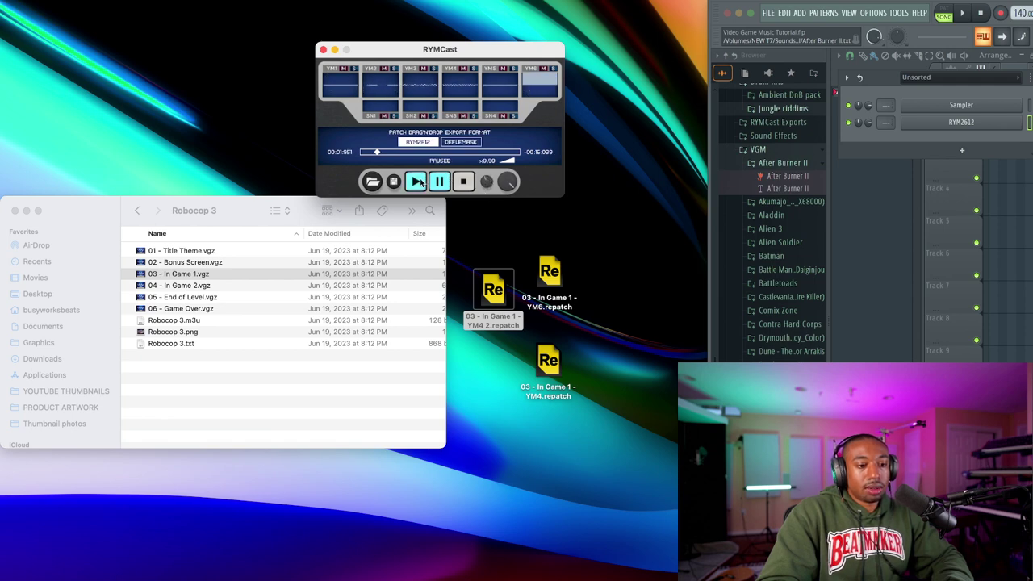
left_click(421, 183)
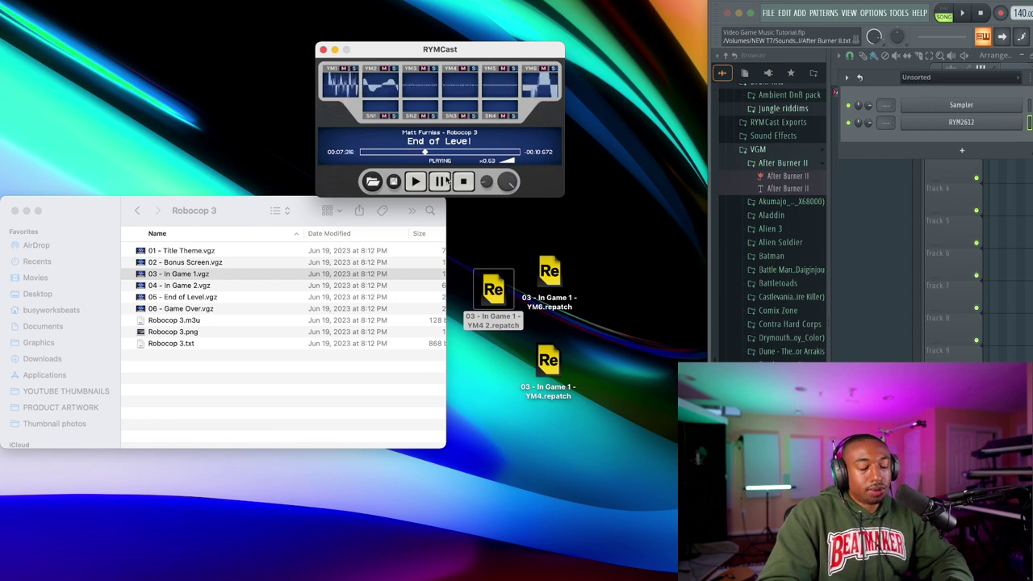
left_click(441, 181)
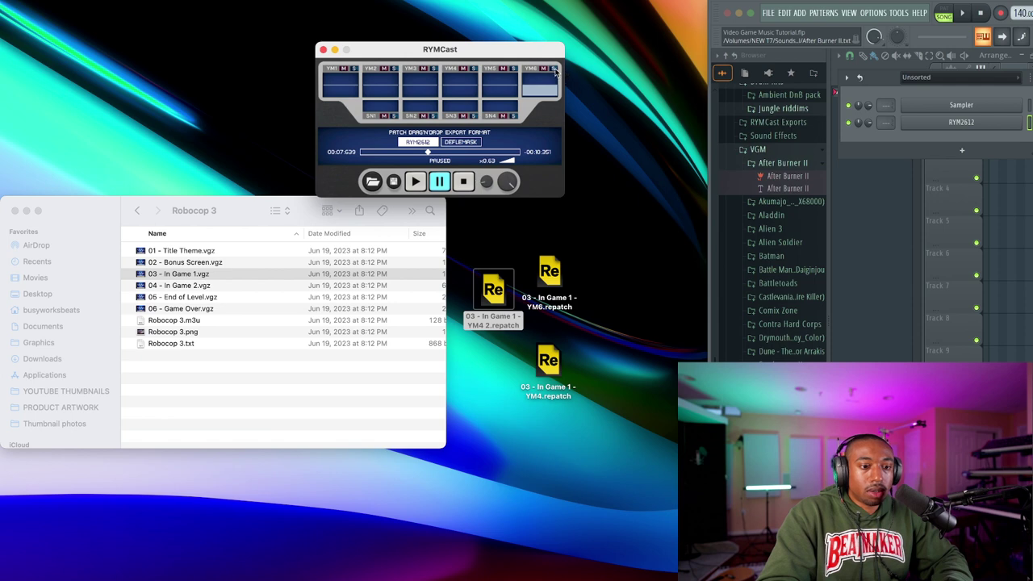
left_click(443, 182)
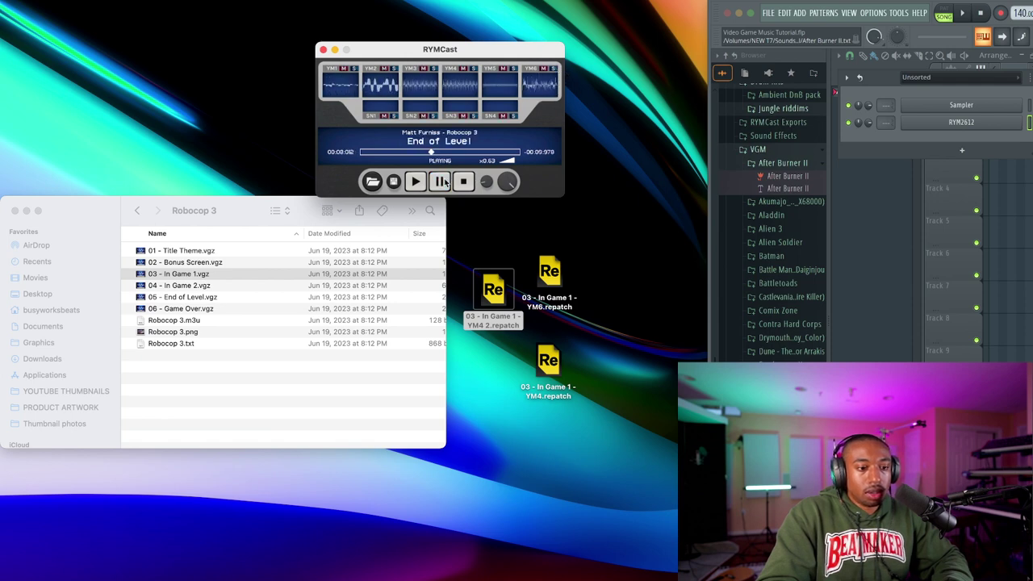
left_click(442, 181)
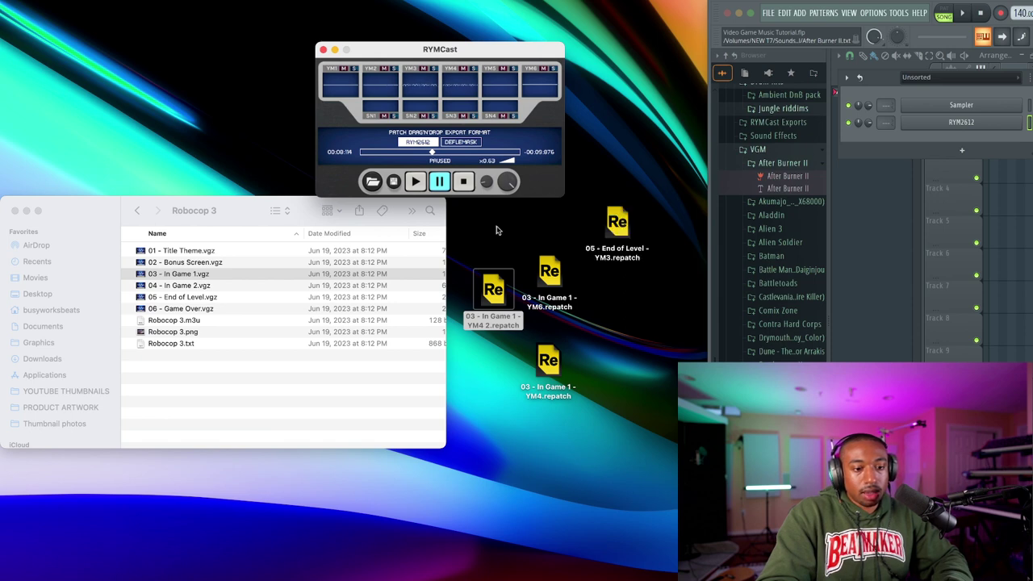
left_click(463, 182)
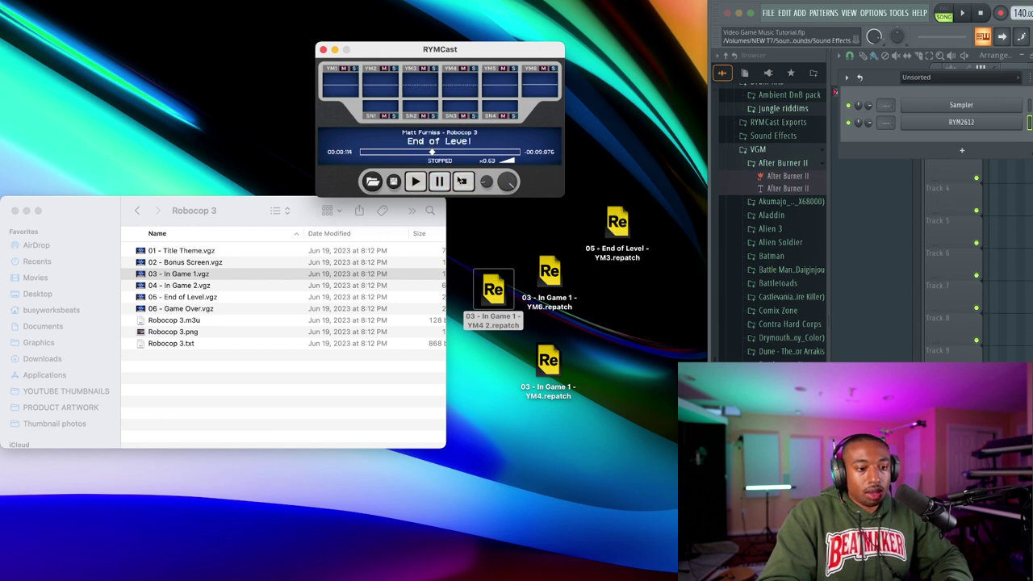
Drop 05 - End of Level - YM3.repatch onto RYM2612 and lower its channel volume.
left_click(961, 122)
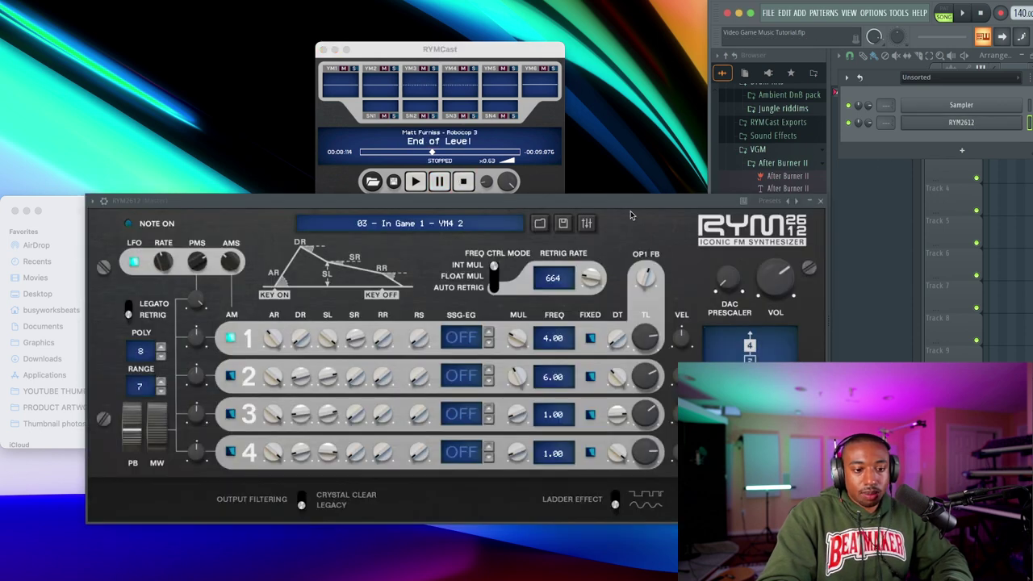
left_click_drag(631, 201, 605, 357)
left_click_drag(617, 226, 520, 470)
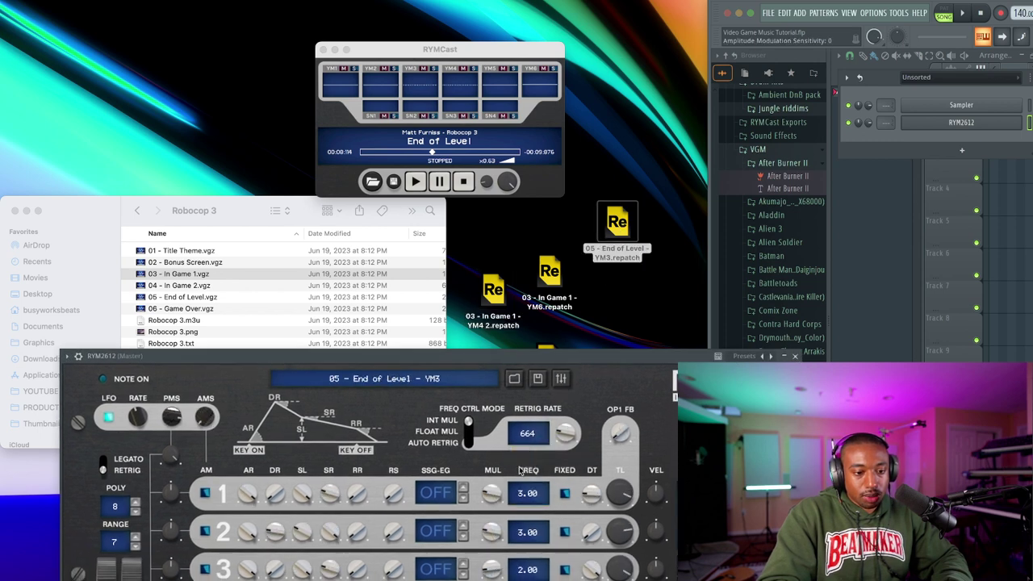
left_click(993, 97)
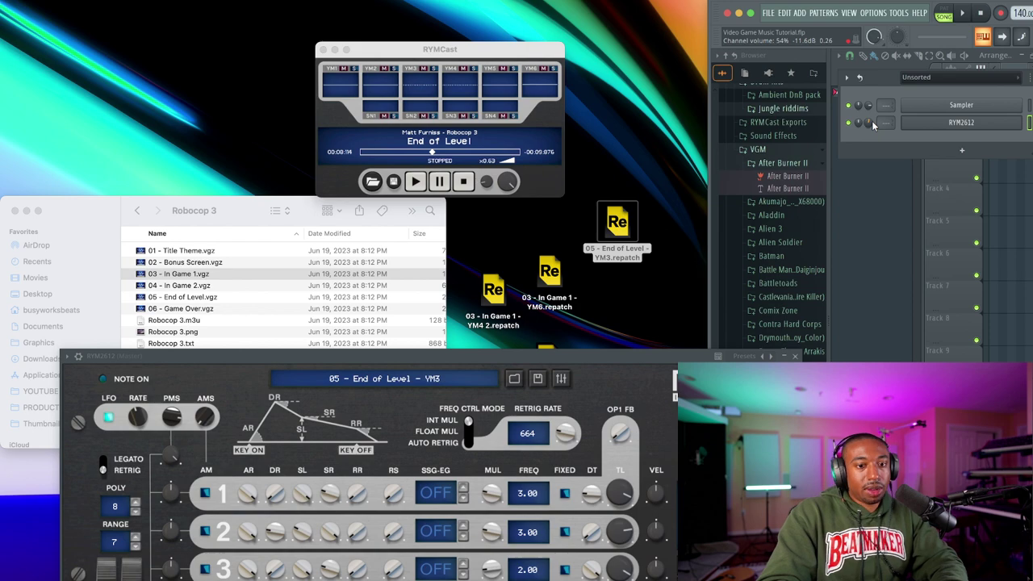
left_click_drag(857, 122, 858, 137)
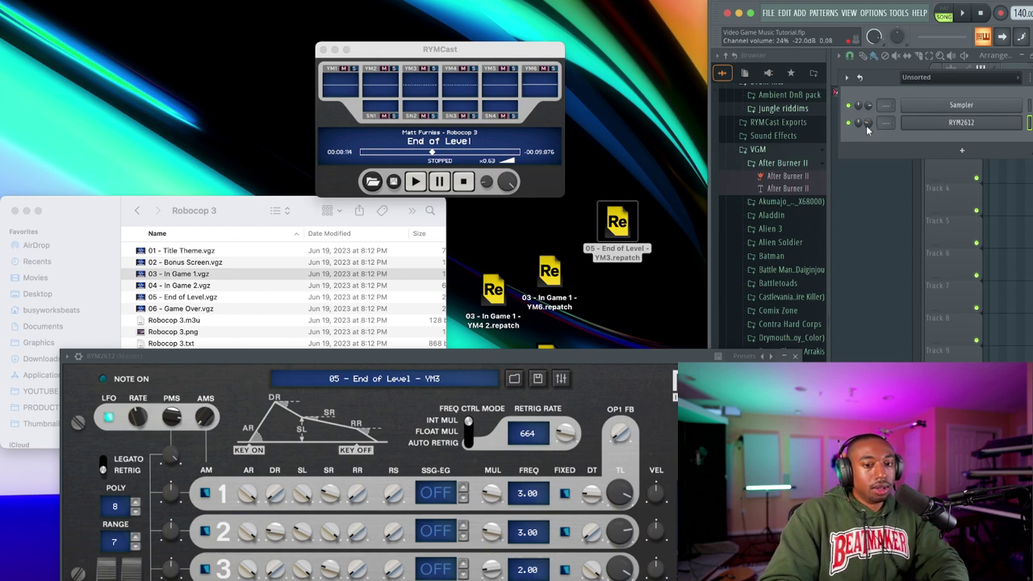
left_click(961, 122)
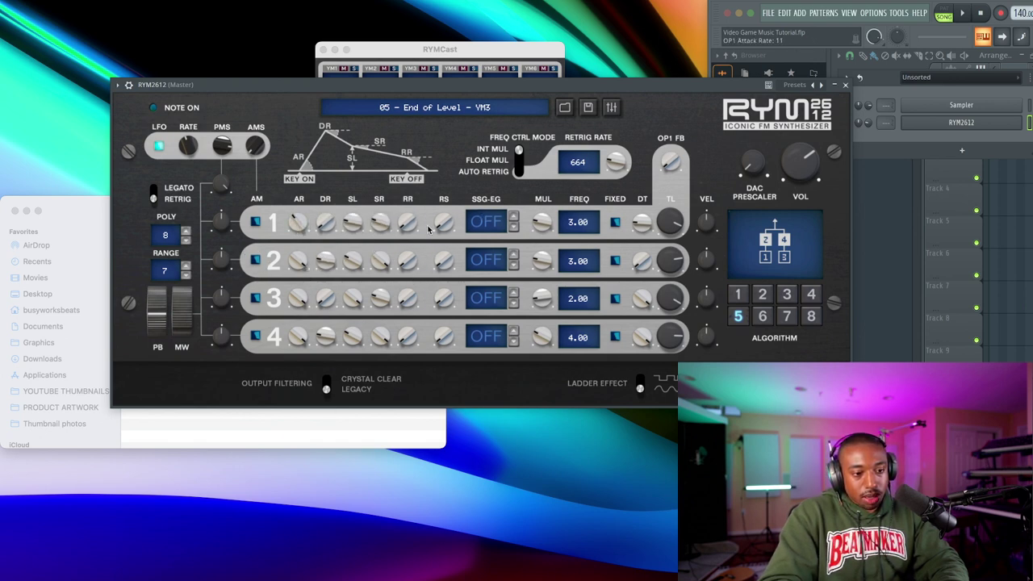
Toggle operator 1's SSG-EG on and off and lower its frequency multiplier to 1.00.
left_click(515, 217)
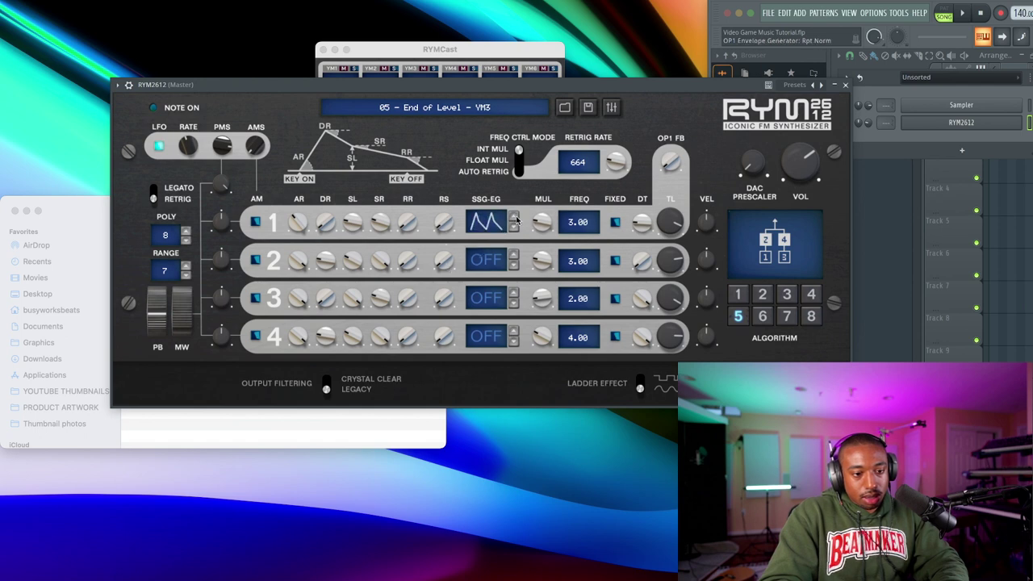
left_click(514, 226)
left_click_drag(542, 222, 539, 246)
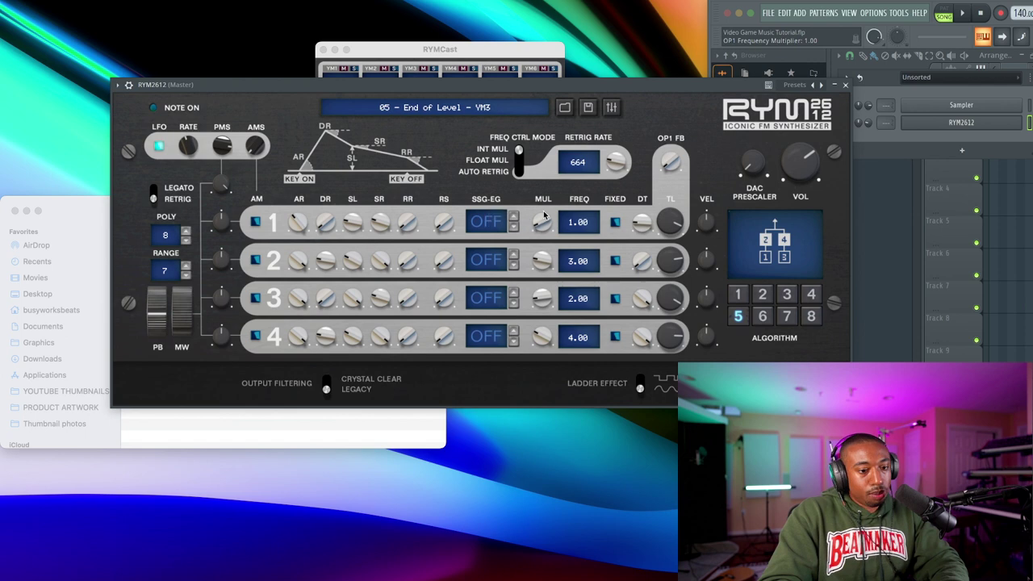
left_click(762, 316)
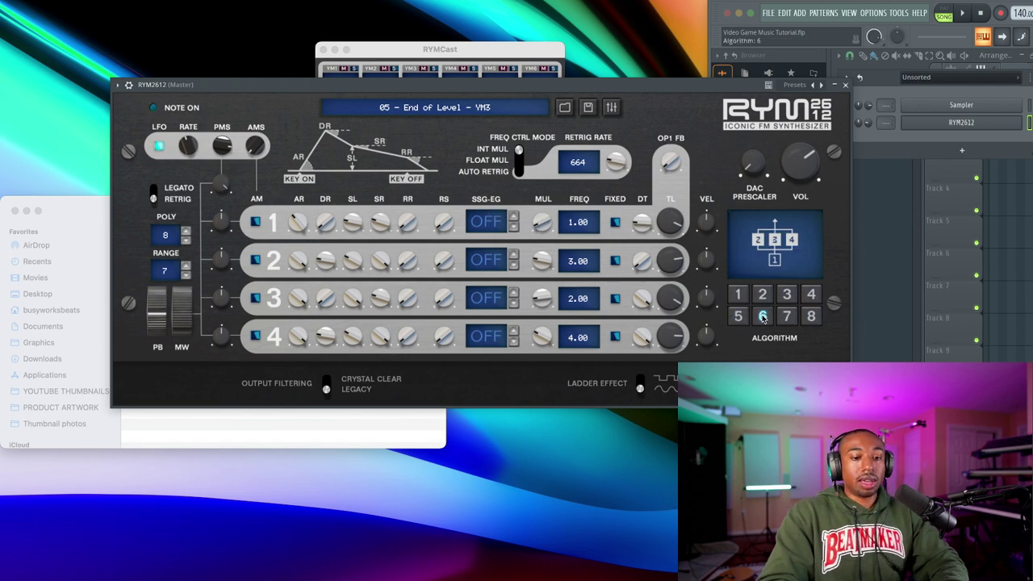
left_click_drag(601, 81, 439, 45)
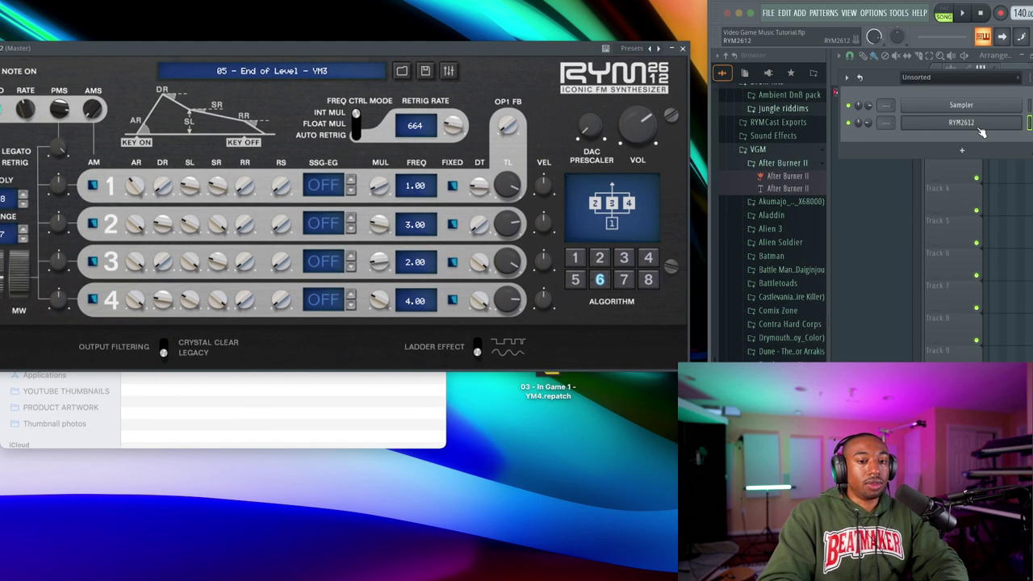
left_click(870, 125)
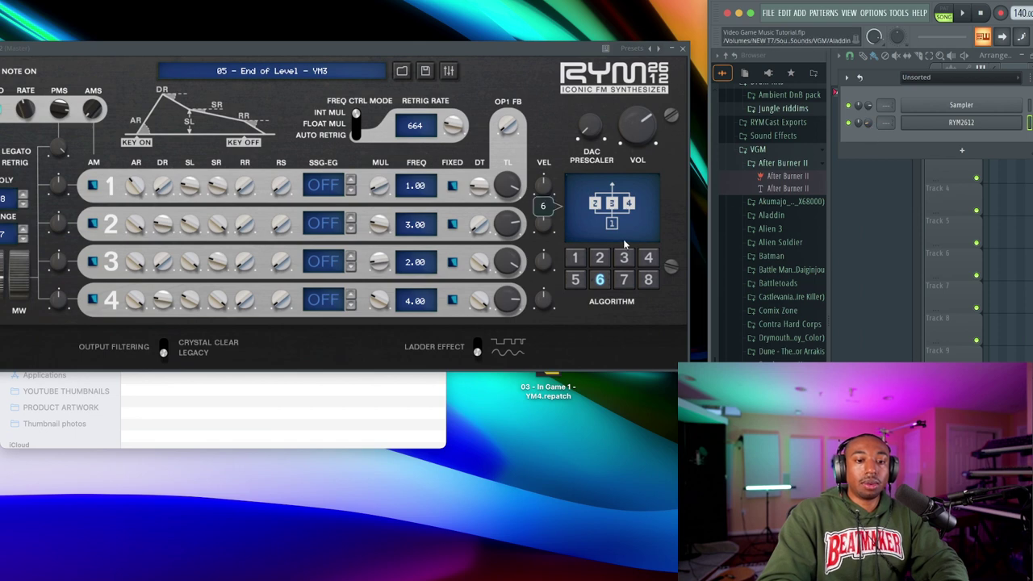
Audition the RYM2612 algorithms and settle the patch on algorithm 5.
left_click(600, 258)
left_click(575, 279)
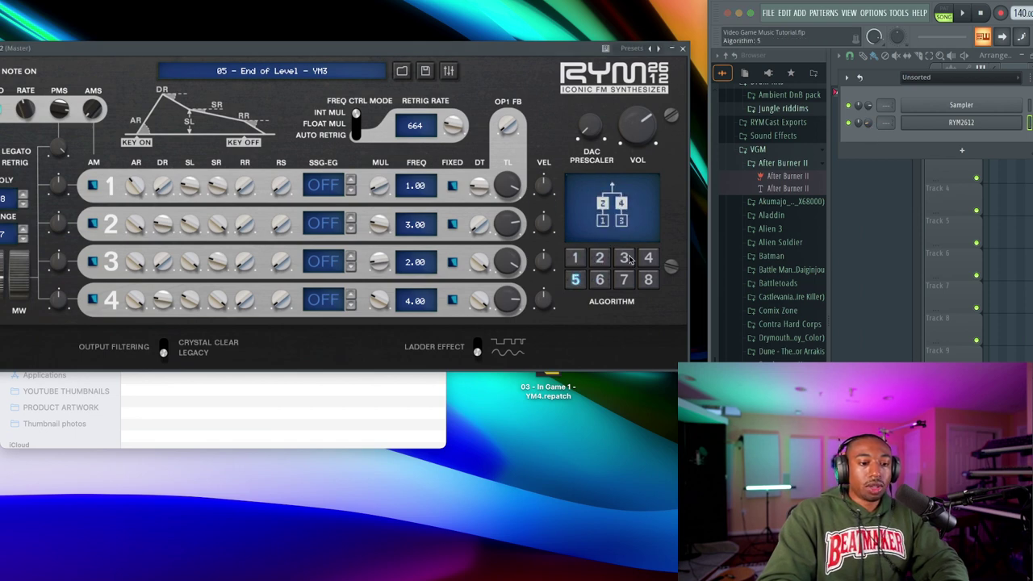
left_click(623, 279)
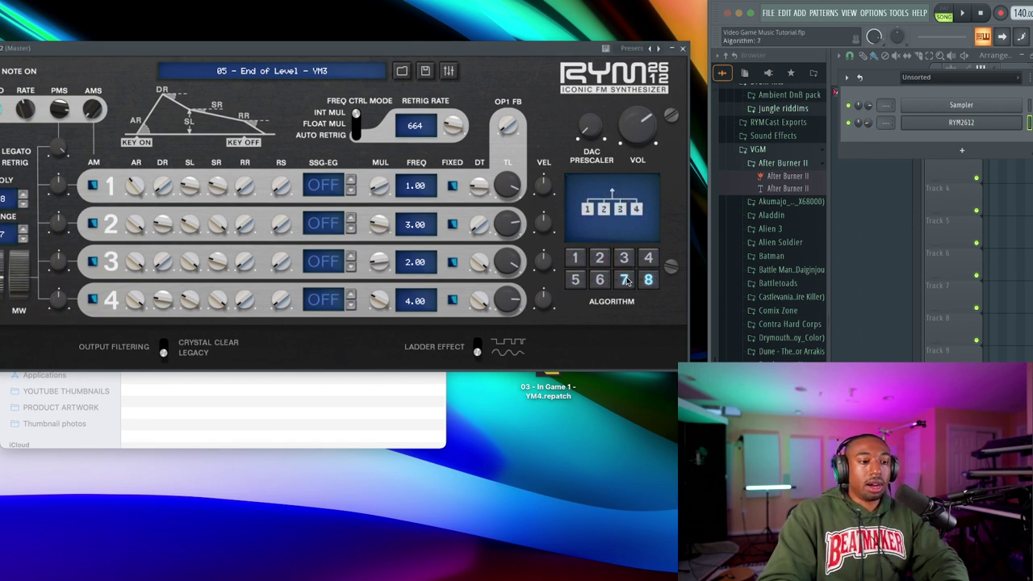
left_click(624, 279)
left_click(599, 279)
left_click(600, 257)
left_click(576, 257)
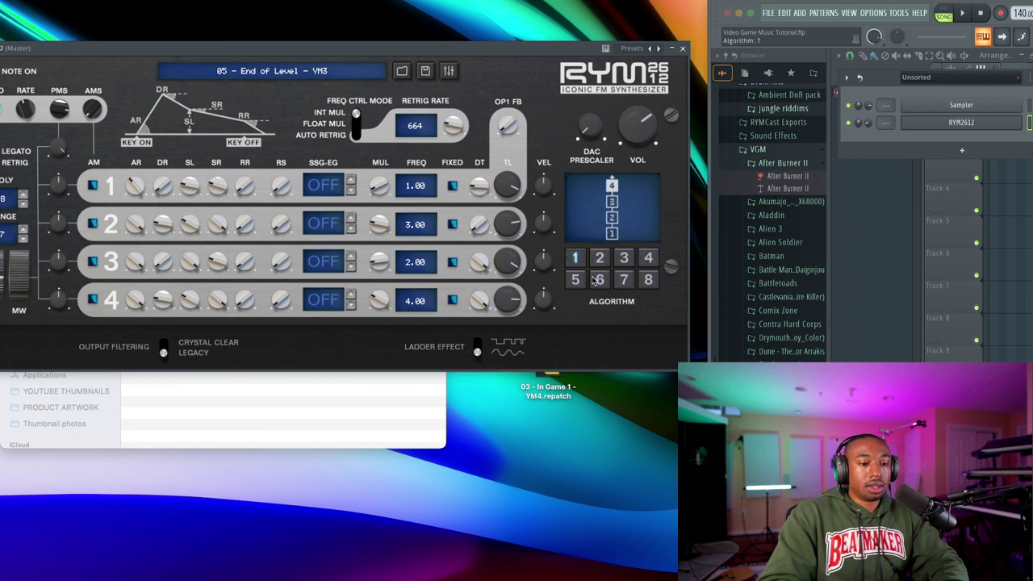
left_click(600, 280)
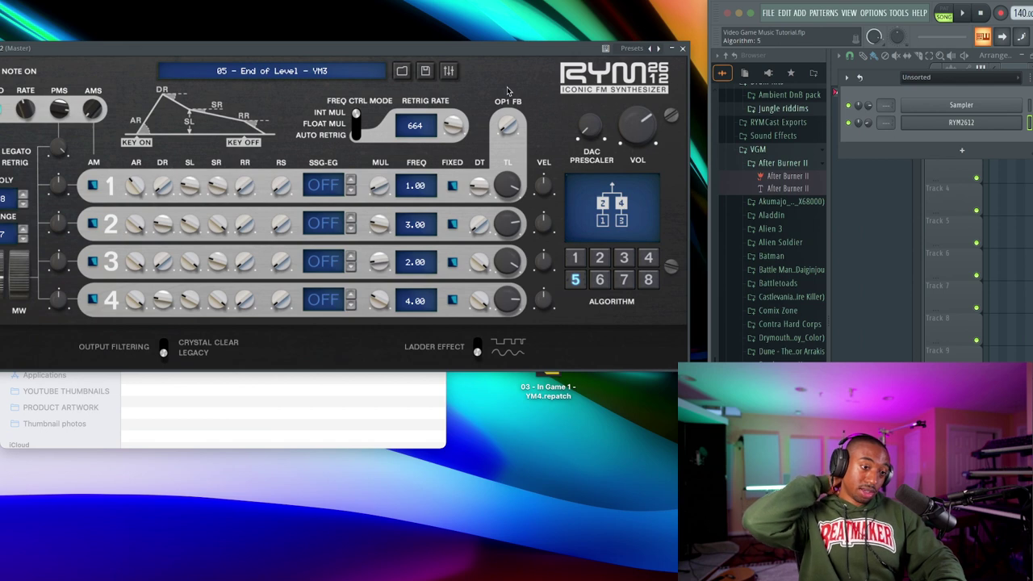
mouse_move(163, 352)
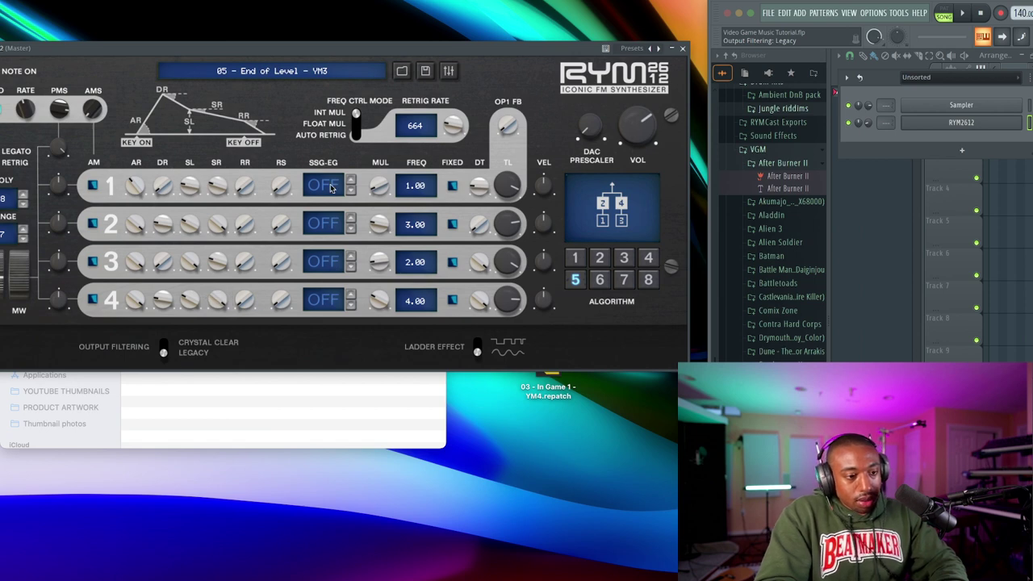
Flip the Freq Ctrl Mode back and forth, then close the RYM2612 window.
left_click(355, 123)
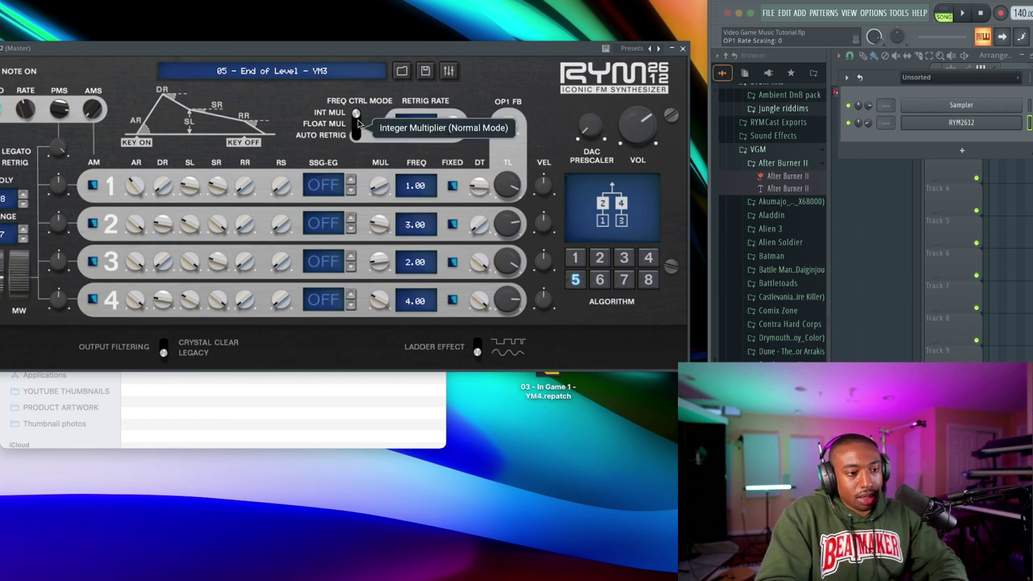
left_click(358, 135)
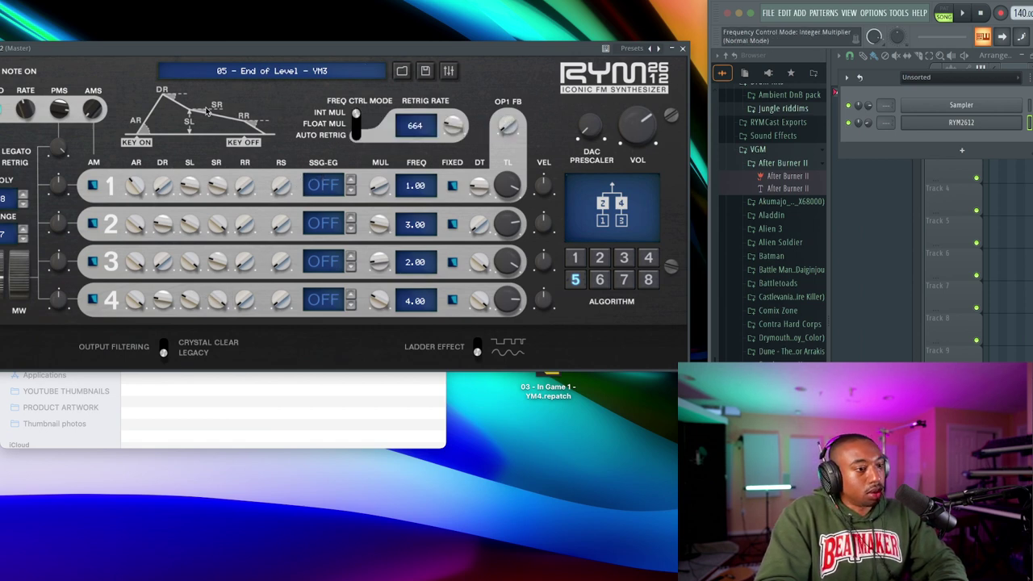
left_click(681, 48)
Stop the project, then play, pause and stop the End of Level preview in RYMCast.
left_click(458, 183)
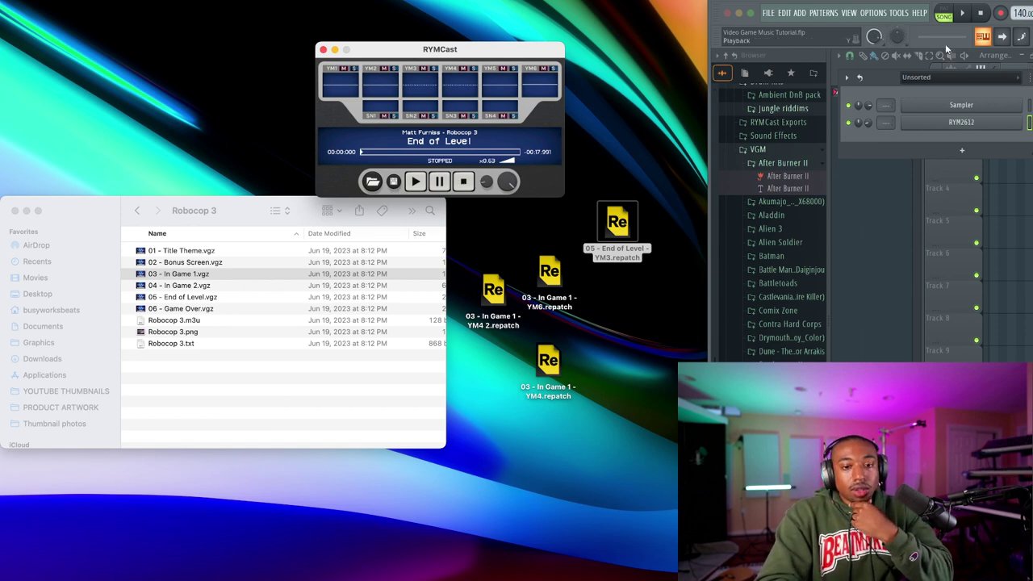
left_click(982, 12)
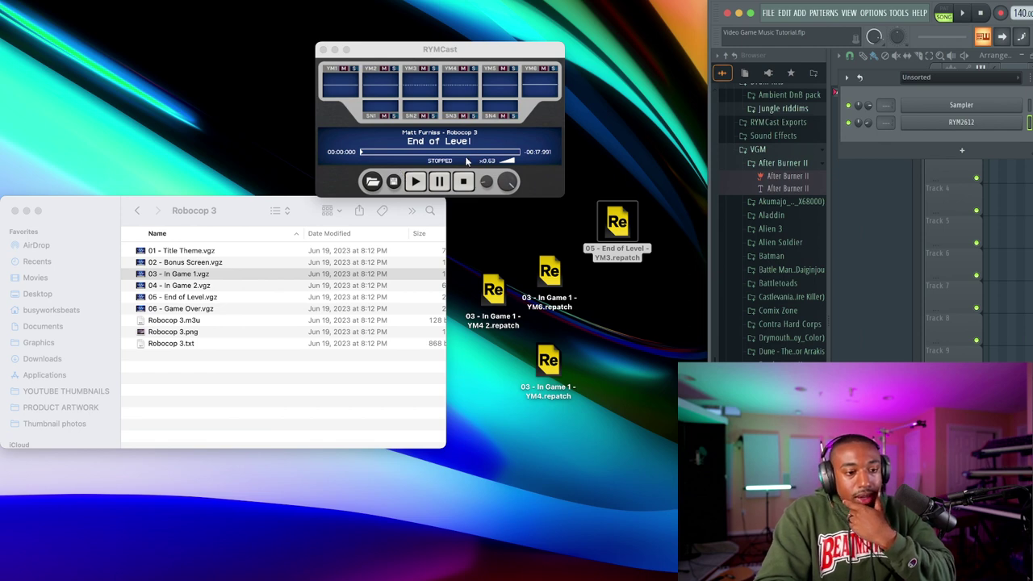
left_click(415, 181)
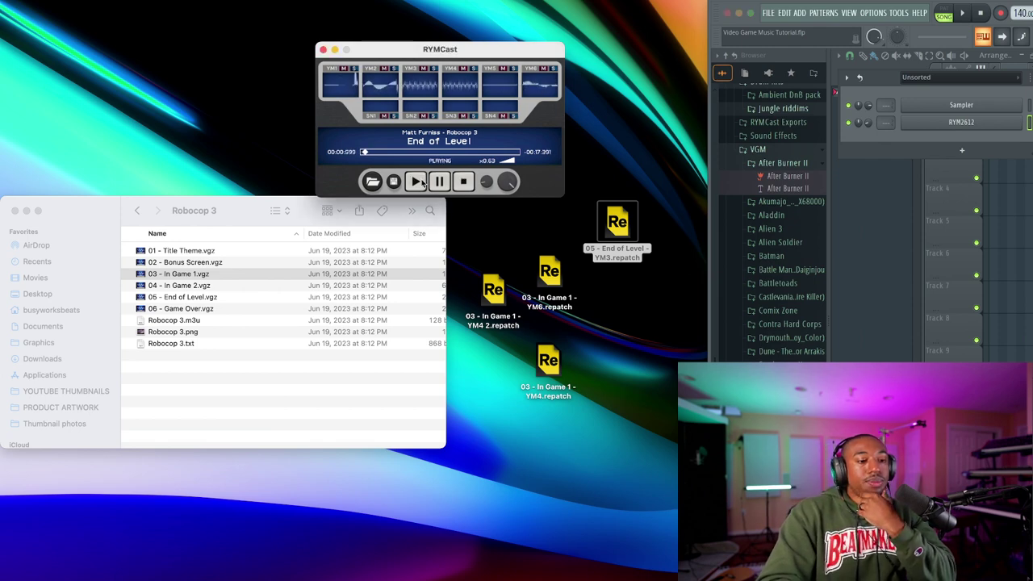
left_click(439, 180)
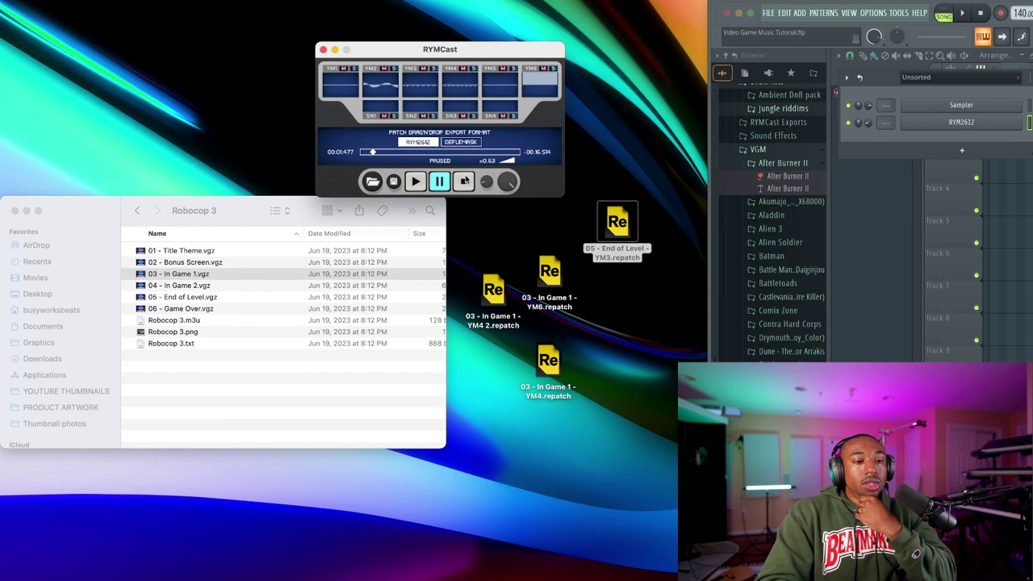
left_click(463, 181)
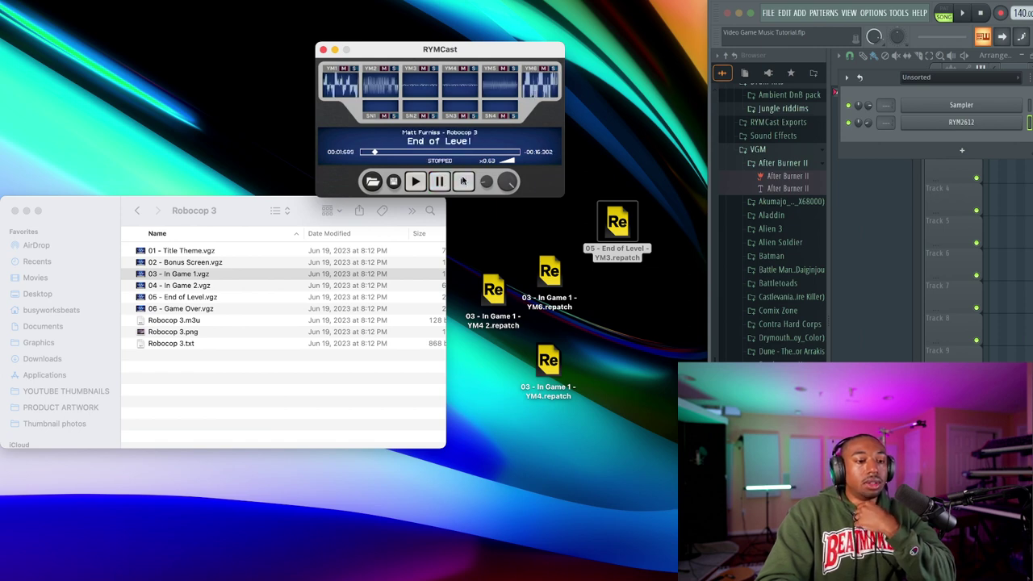
Create a Video Game Stuff folder on the Desktop and make it RYMCast's export destination.
left_click(393, 181)
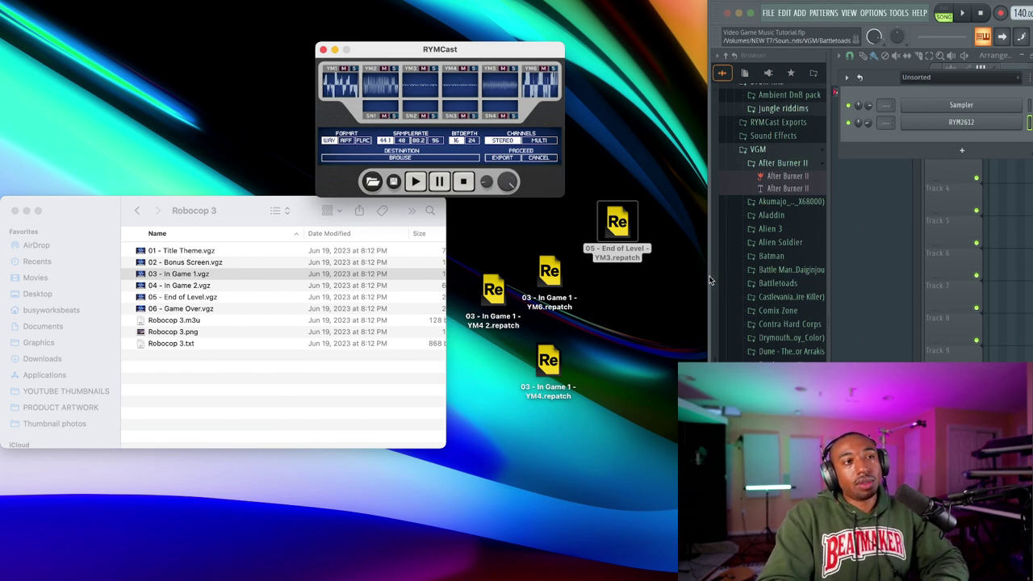
left_click(409, 159)
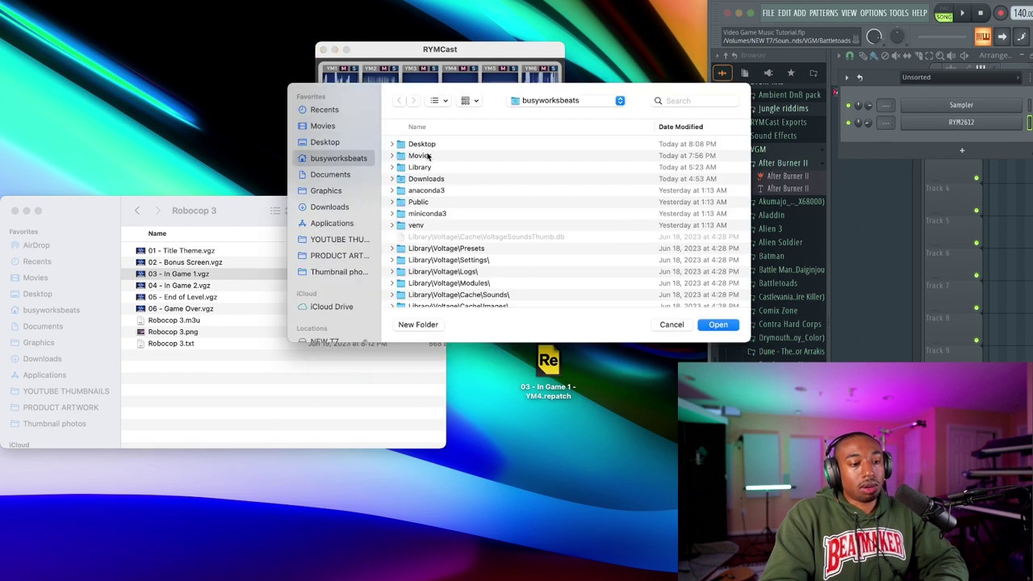
left_click(355, 145)
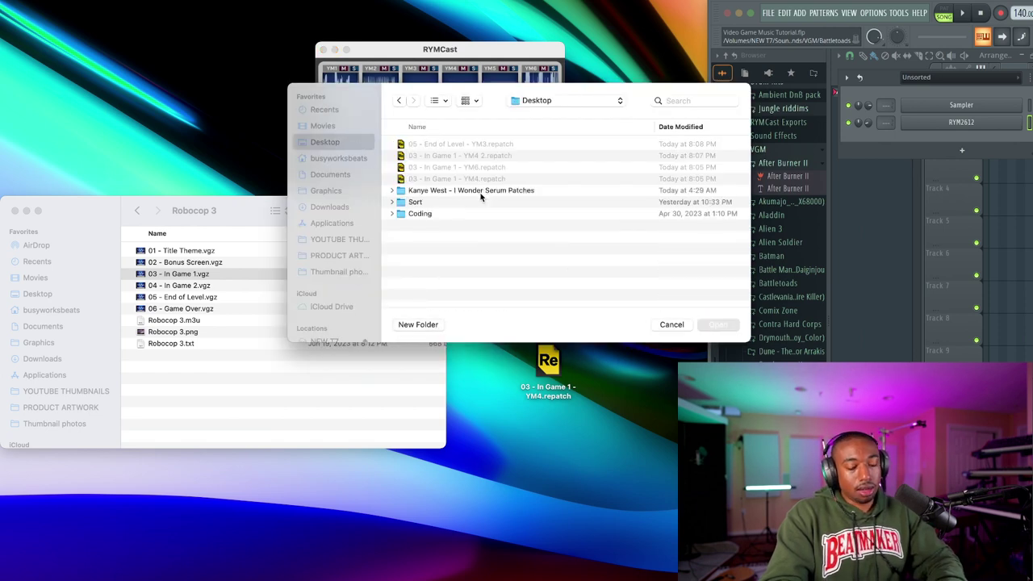
key("super+shift+n")
type("Video Game")
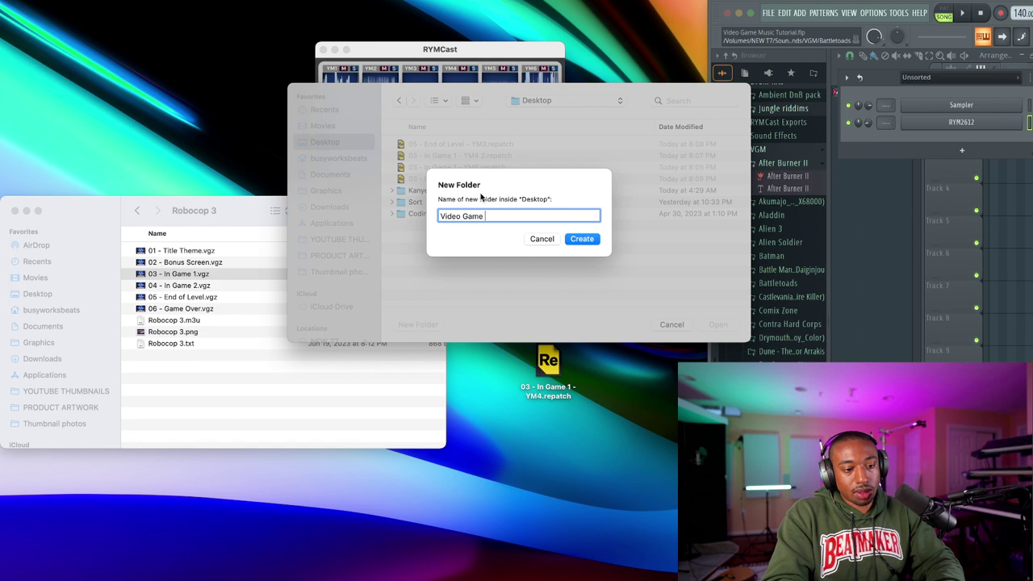
type("Stuff")
key("Return")
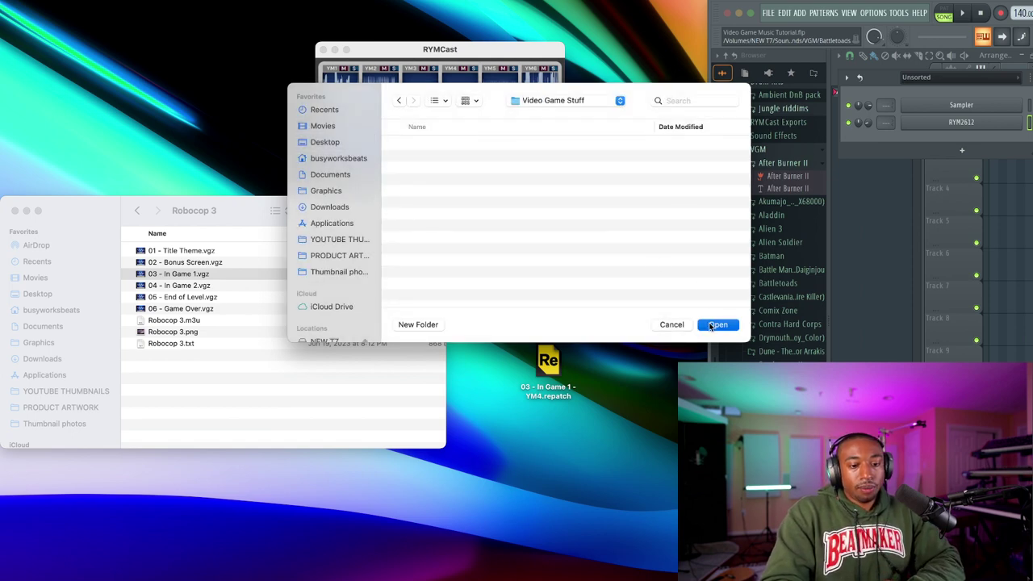
left_click(717, 324)
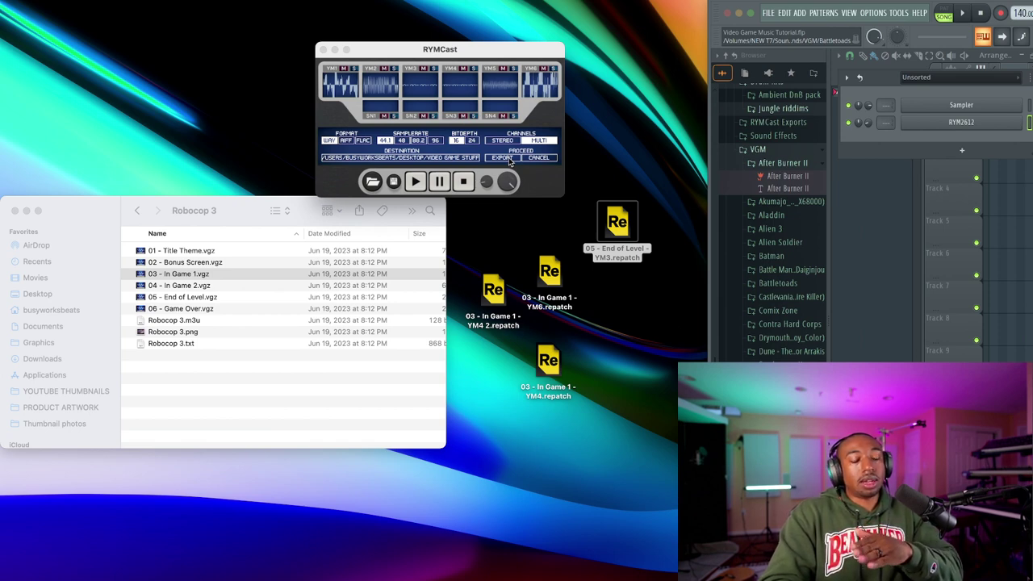
left_click(509, 161)
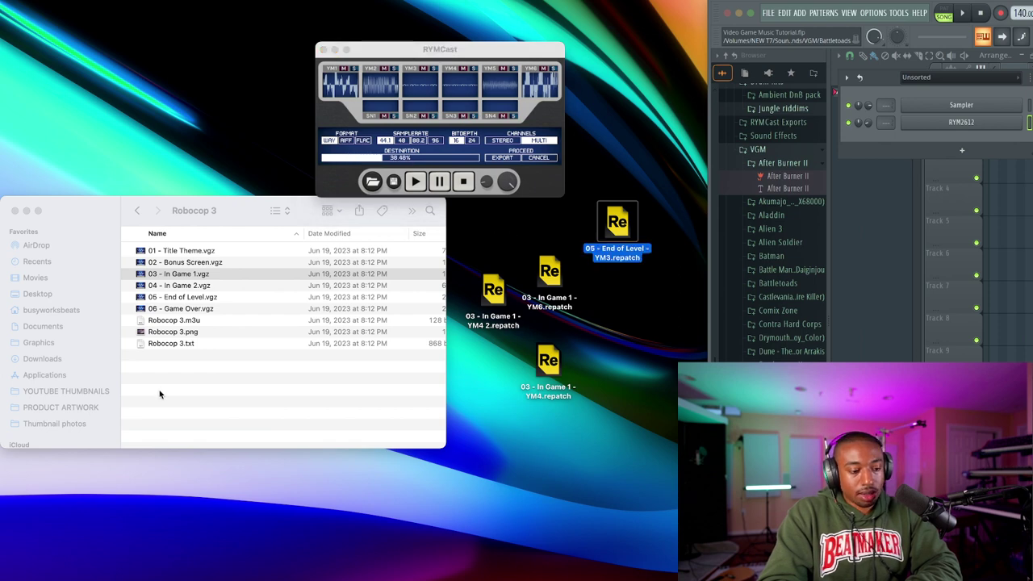
left_click(37, 293)
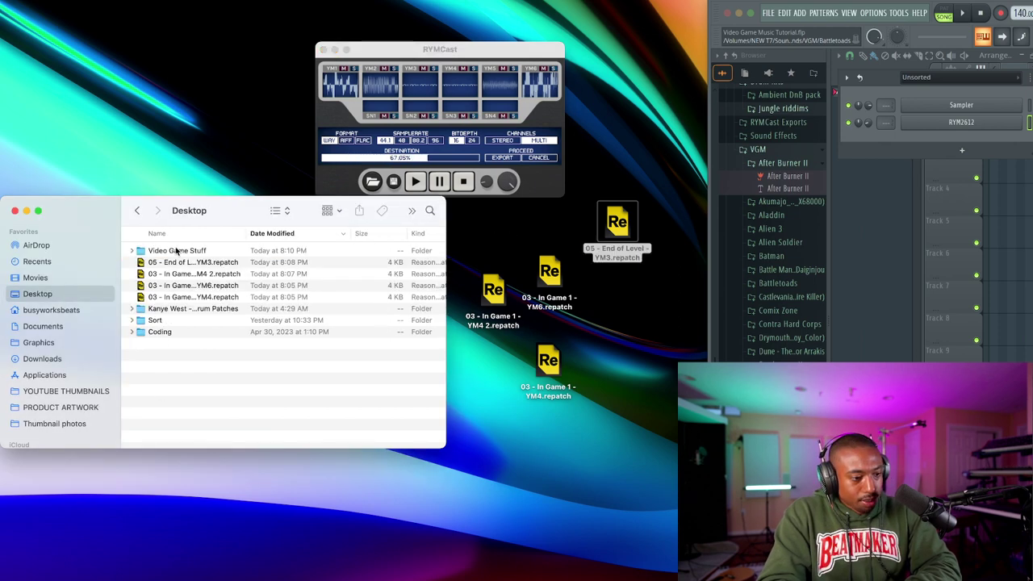
left_click(176, 251)
double_click(176, 252)
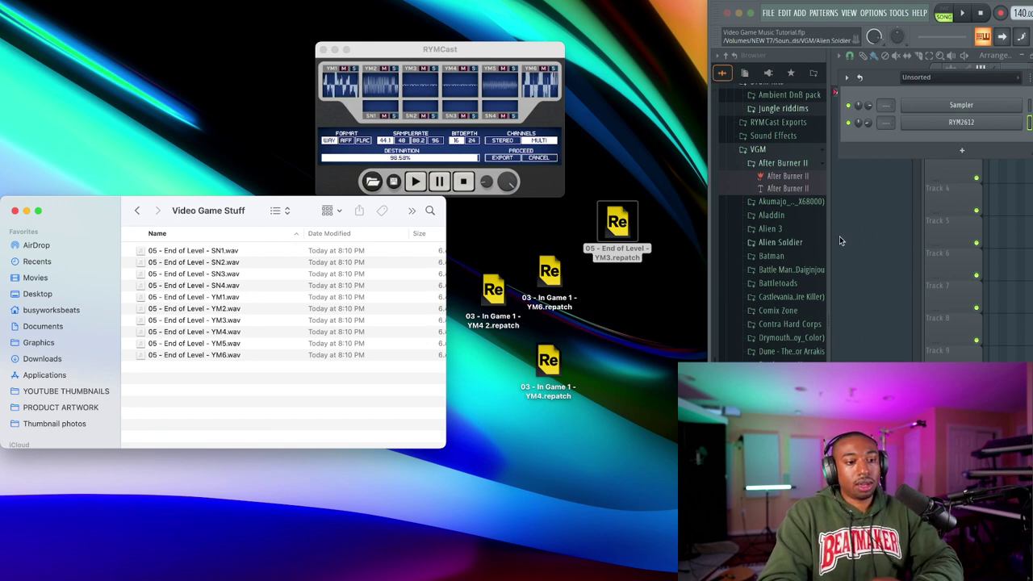
Maximise the FL Studio playlist, place the stems folder over it, and hide RYMCast.
left_click(718, 222)
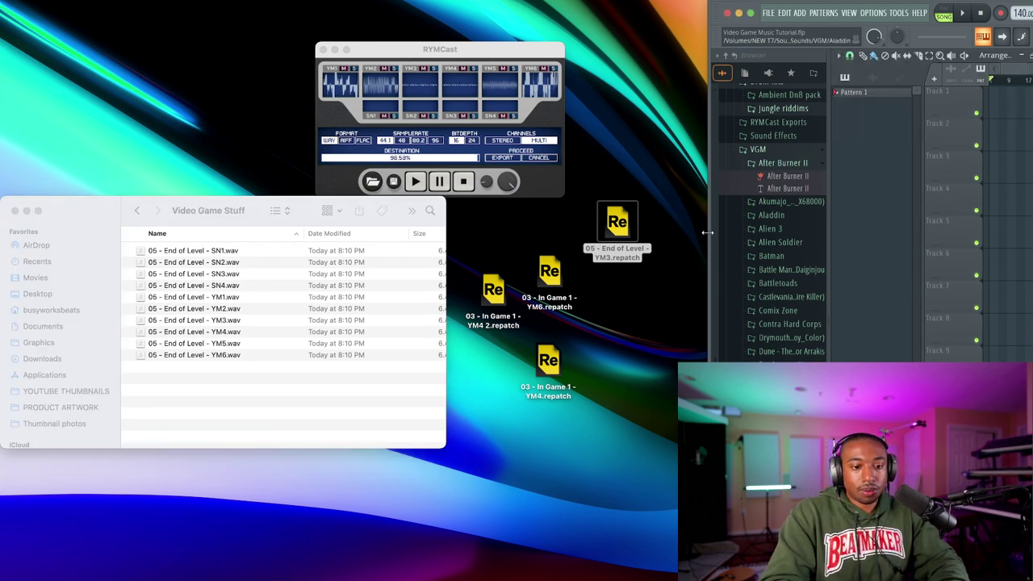
left_click_drag(706, 233, 1, 234)
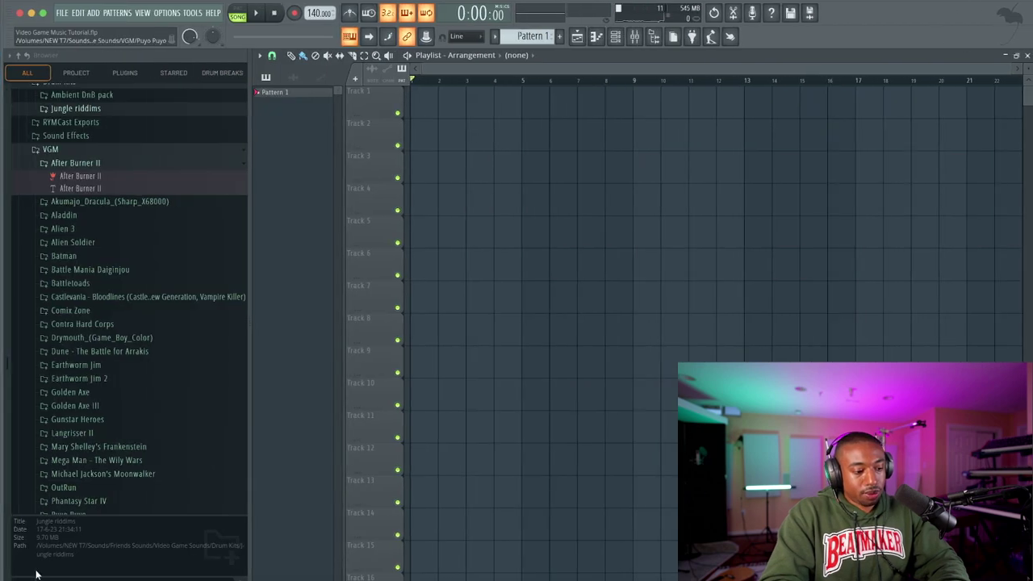
left_click(36, 574)
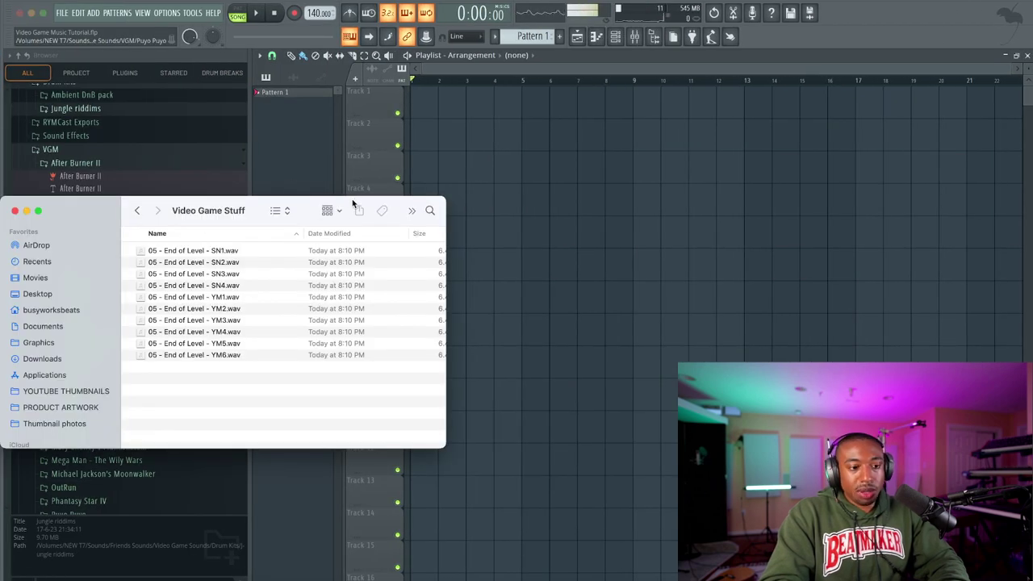
left_click_drag(353, 203, 518, 220)
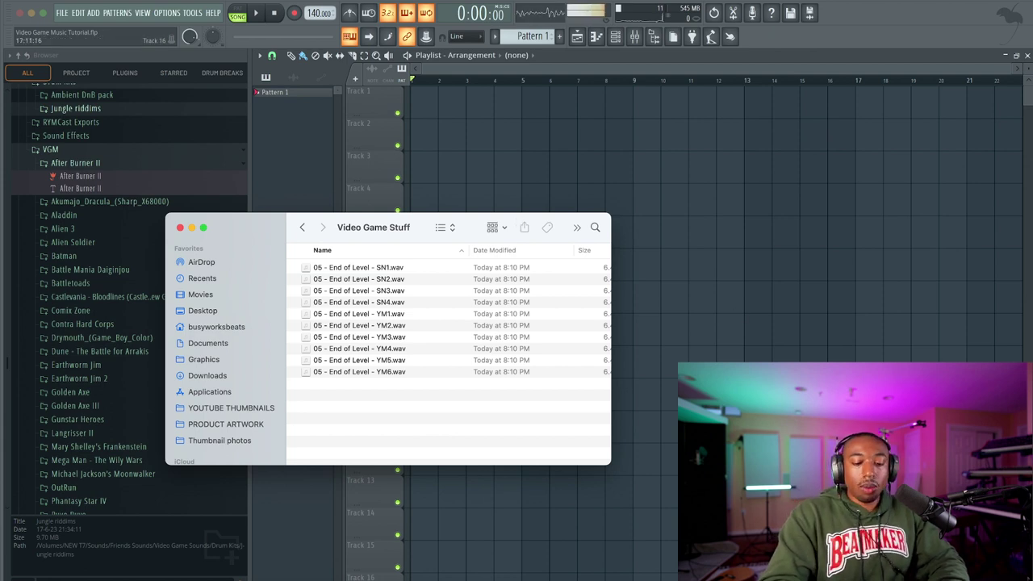
left_click(858, 574)
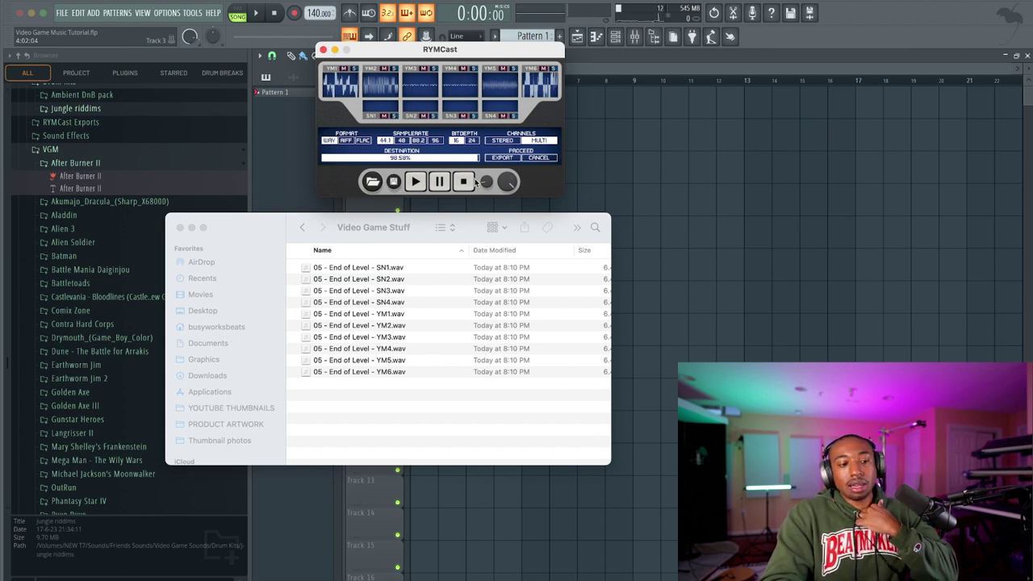
left_click(334, 49)
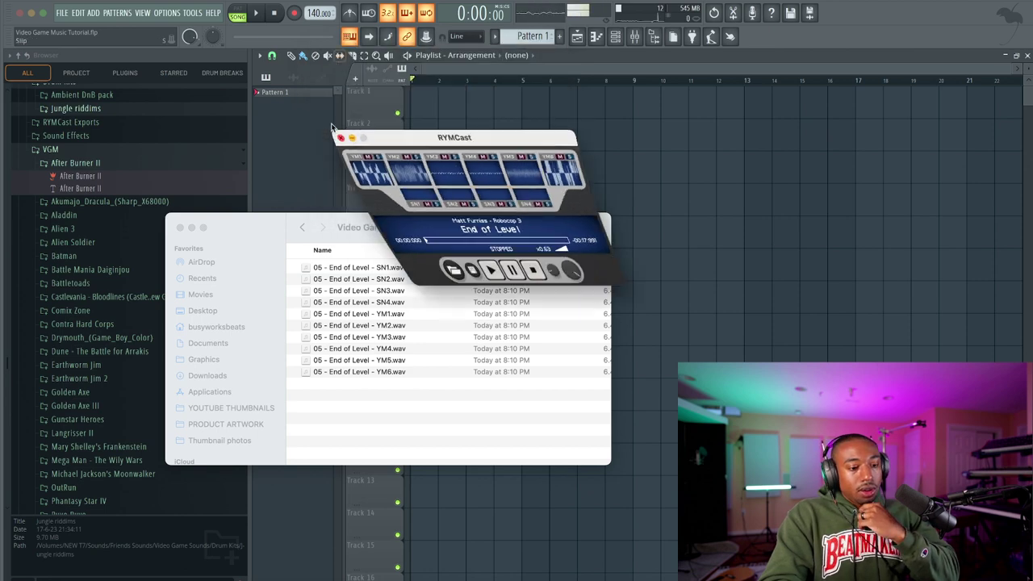
Drag all ten End of Level stems, SN1 through YM6, onto the playlist tracks.
left_click(380, 266)
left_click_drag(380, 416, 382, 278)
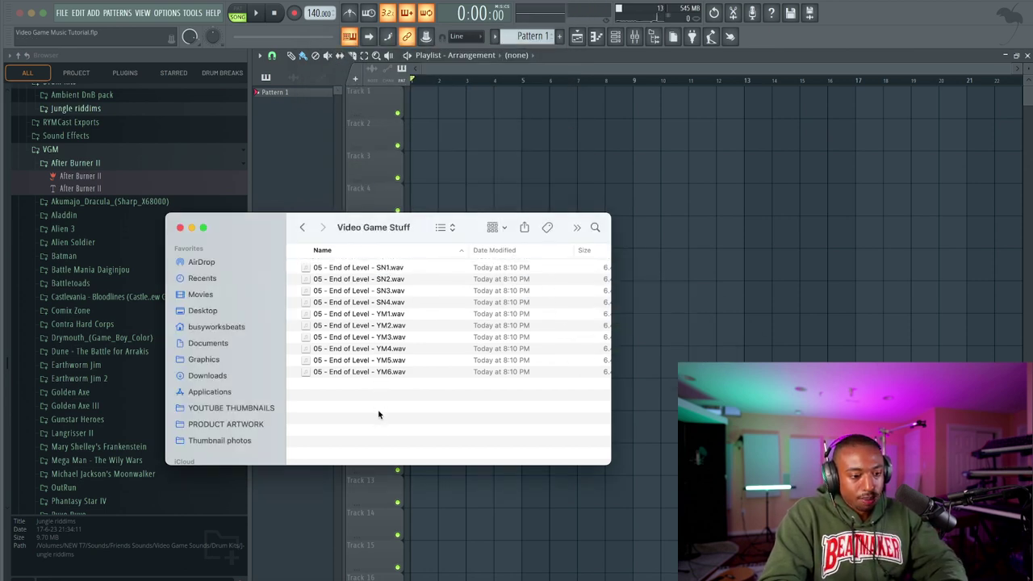
left_click(382, 269, "shift")
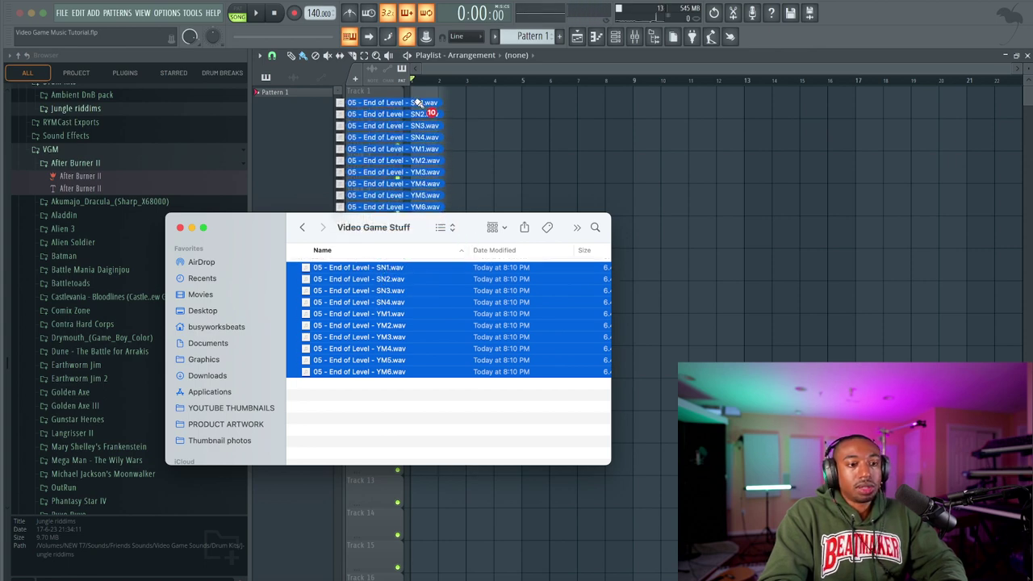
left_click_drag(433, 219, 420, 96)
left_click(475, 70)
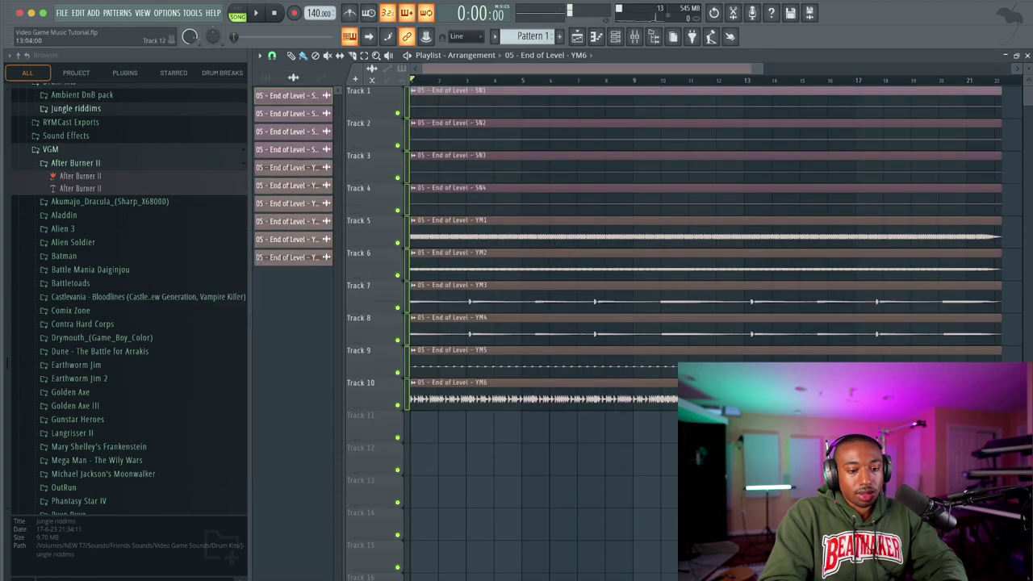
key("space")
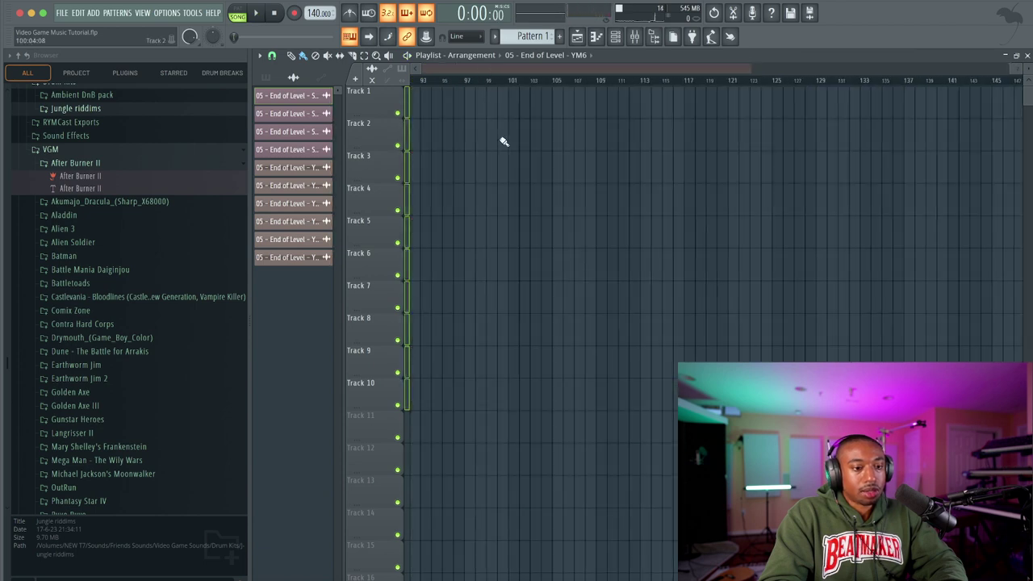
scroll(502, 138, "down", 3)
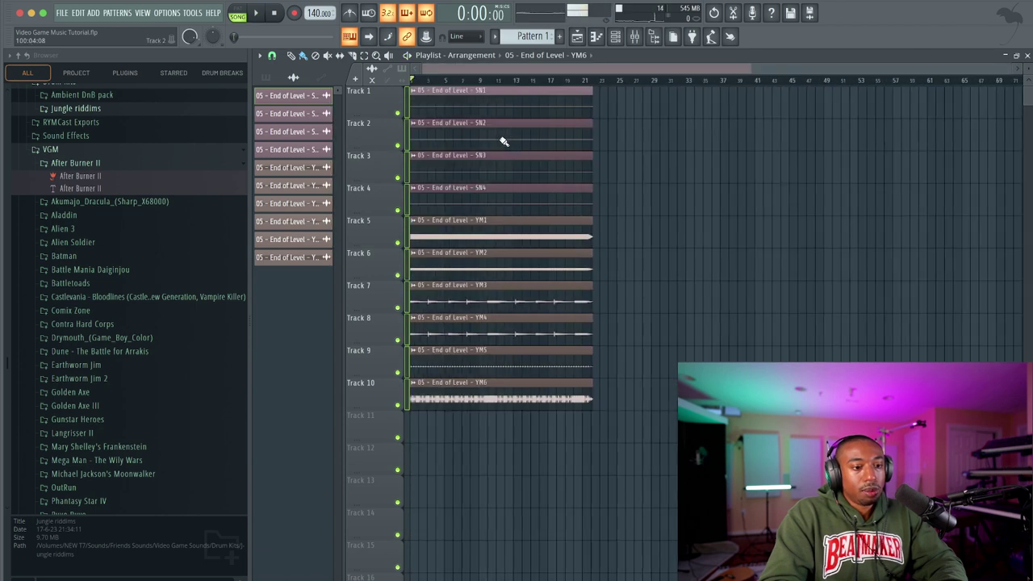
Route every stem channel to mixer insert 9 and turn its fader down.
left_click(621, 41)
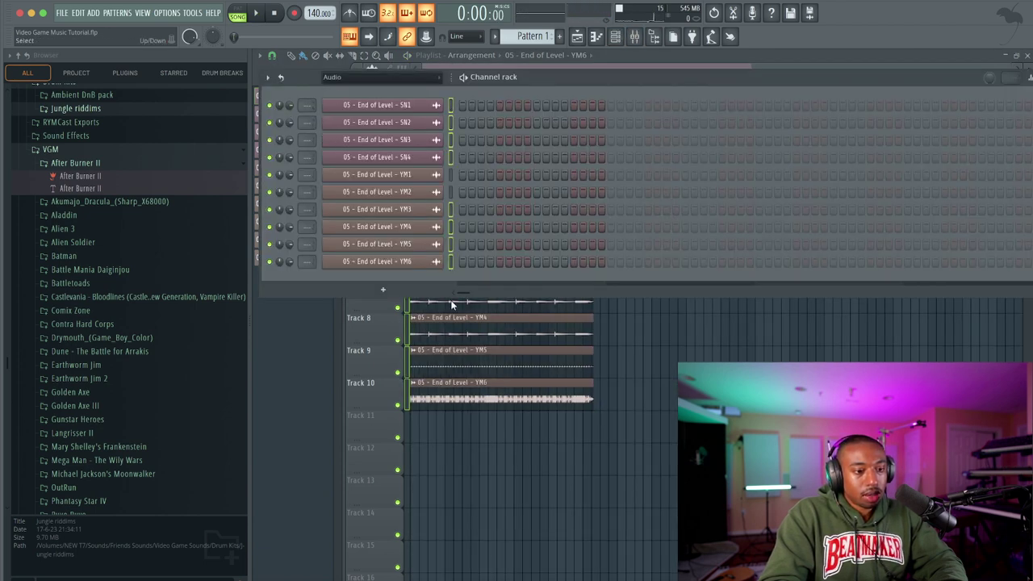
left_click(451, 192)
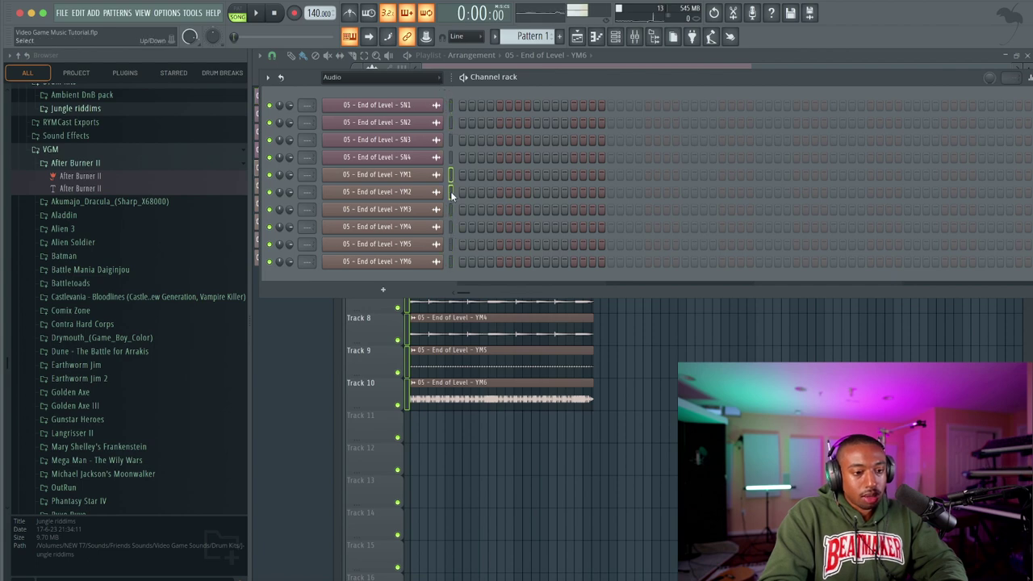
right_click(450, 193)
left_click(642, 37)
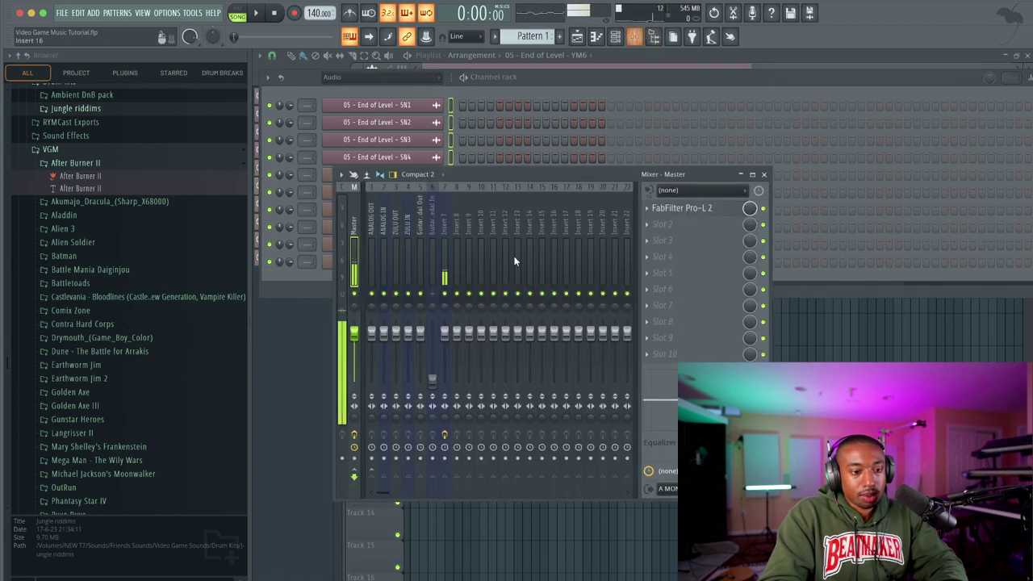
right_click(470, 232)
mouse_move(507, 315)
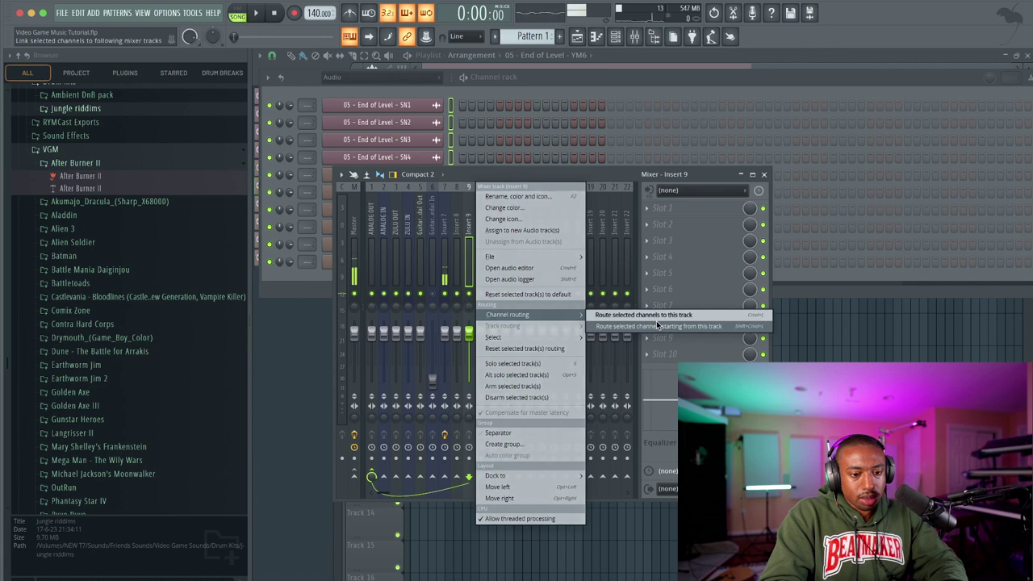
left_click(656, 316)
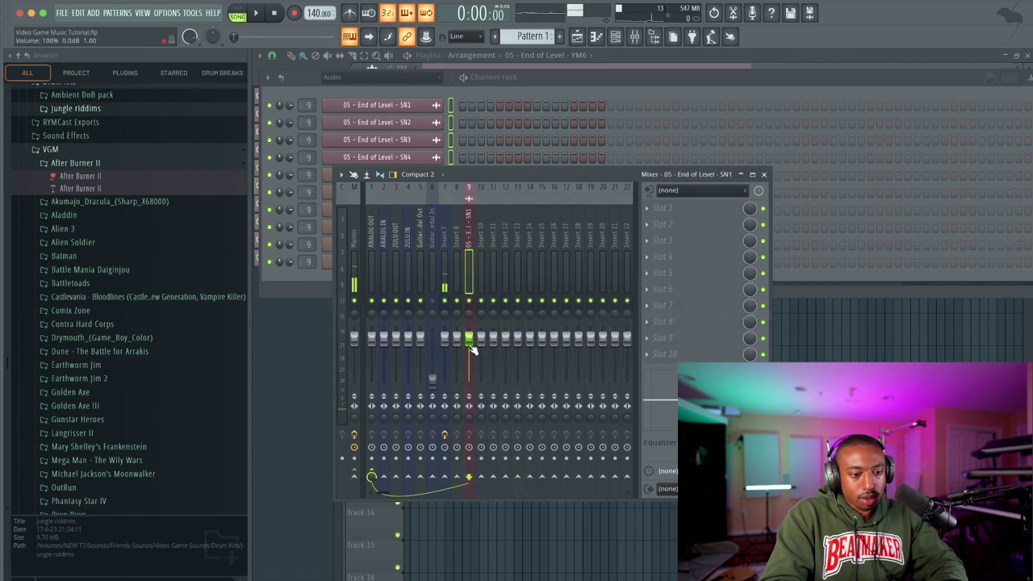
left_click_drag(472, 346, 472, 365)
key("space")
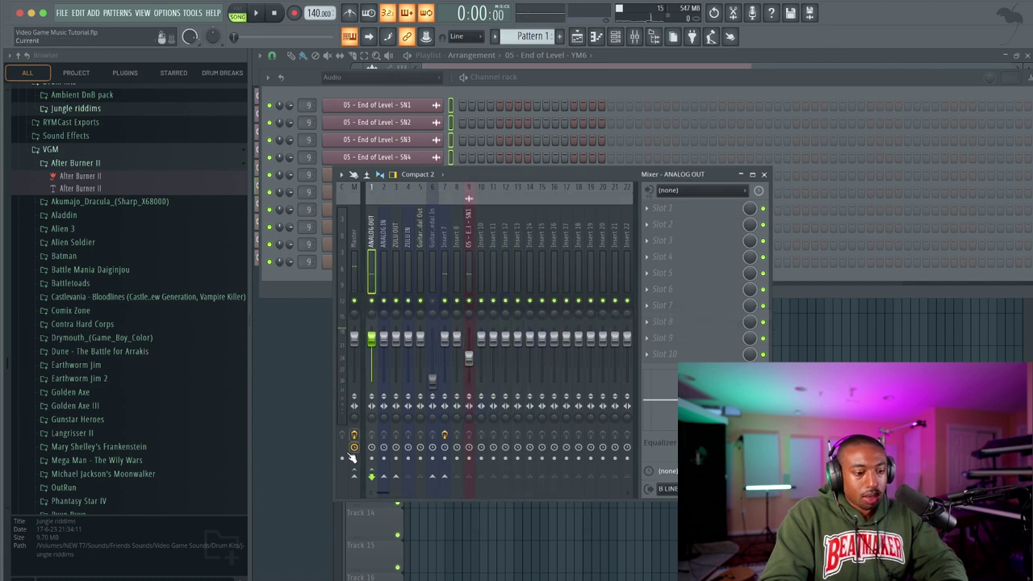
key("space")
left_click(469, 357)
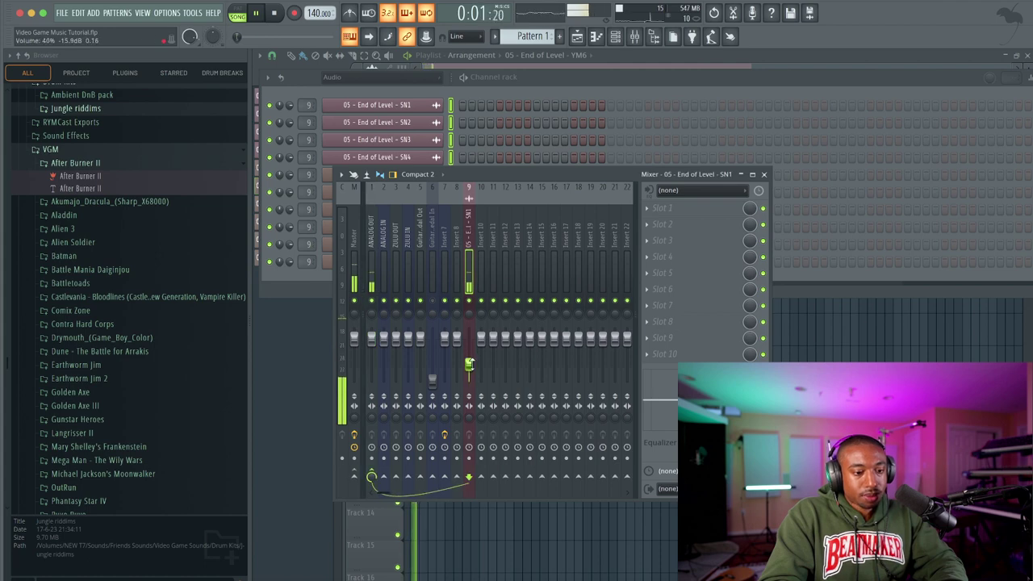
key("F5")
key("space")
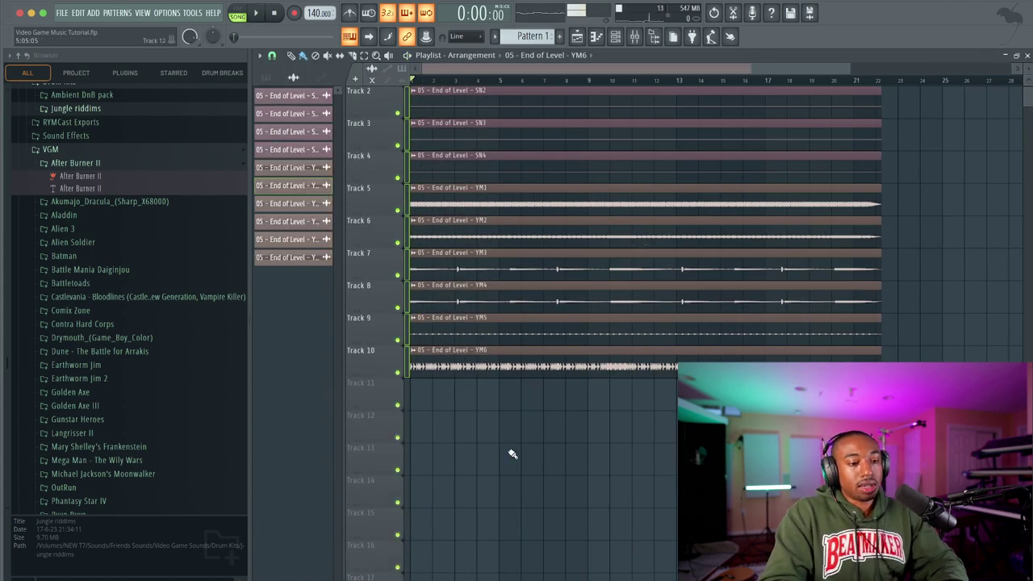
Mute tracks 5 and 10 while auditioning the arrangement.
left_click(414, 159)
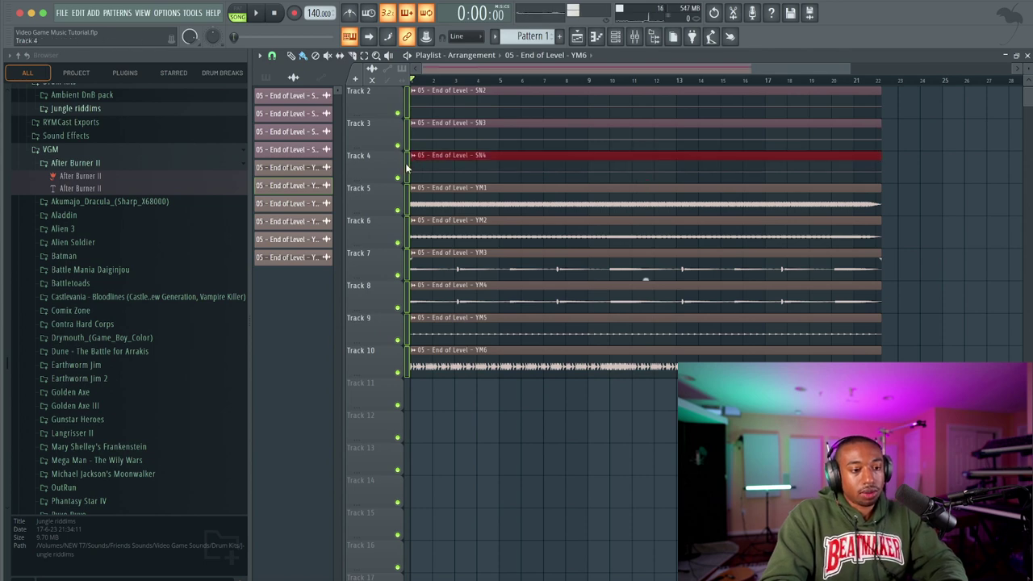
left_click(398, 210)
key("space")
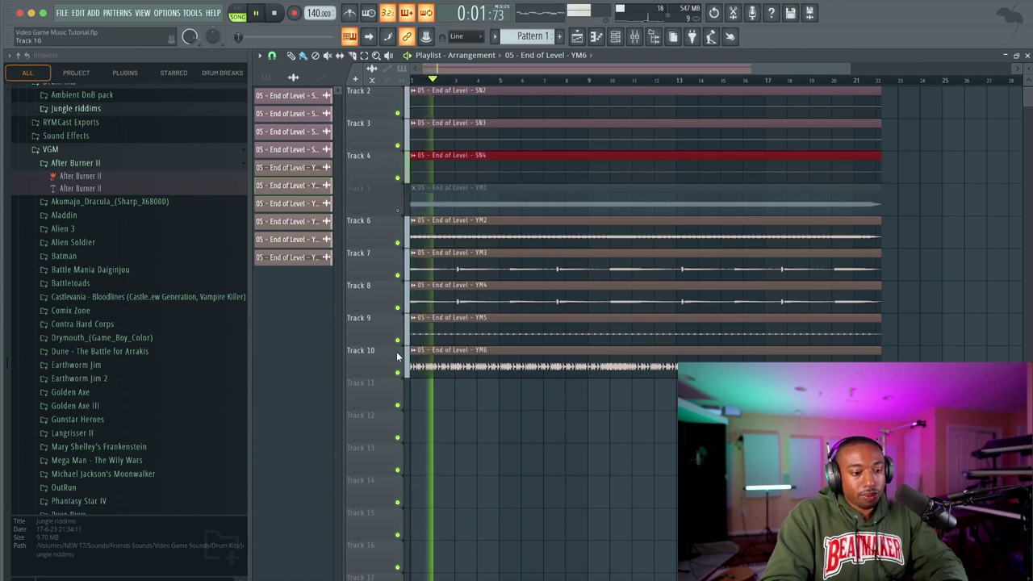
left_click(397, 372)
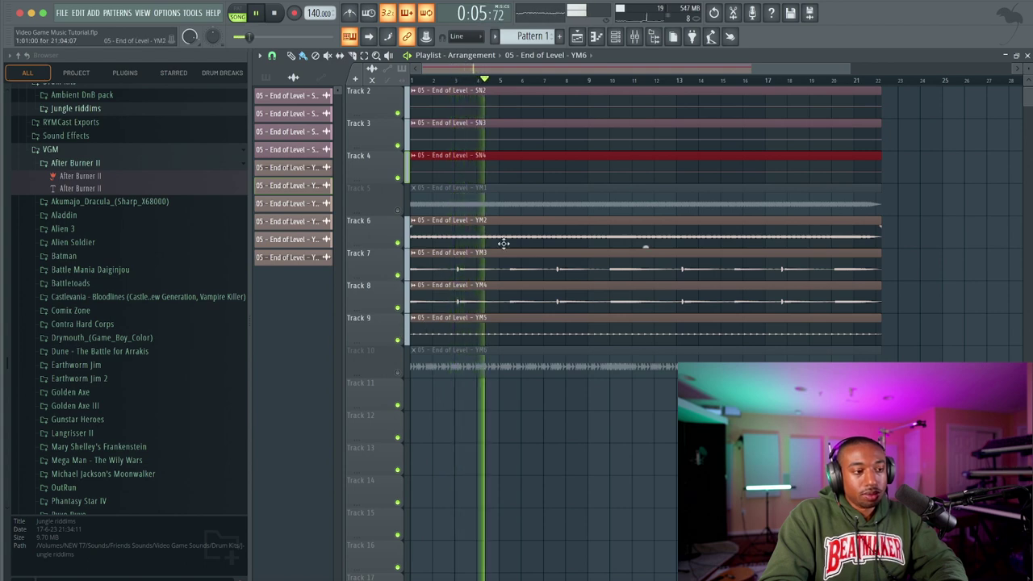
scroll(494, 243, "up", 2, "ctrl")
scroll(484, 242, "up", 1)
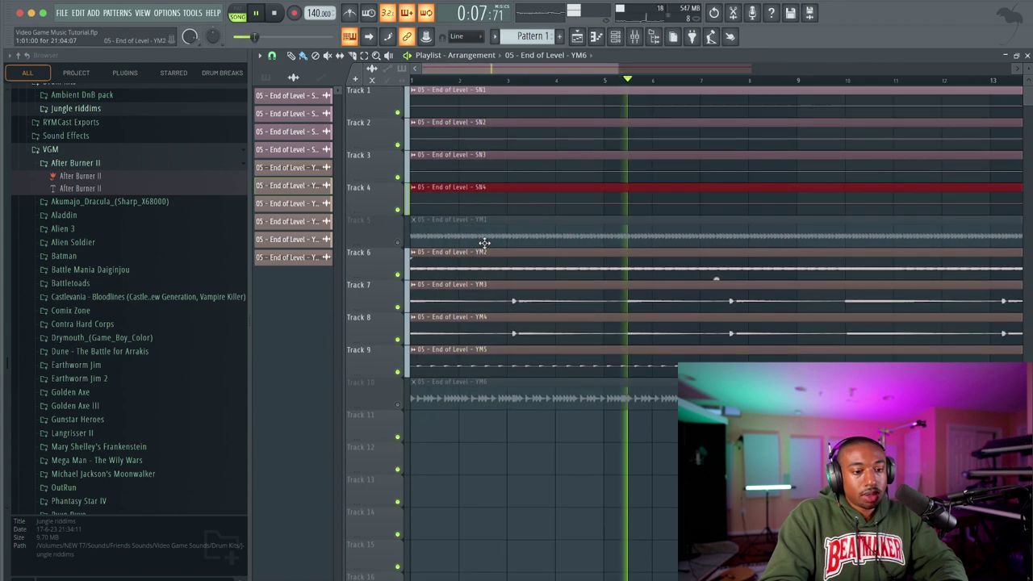
key("space")
key("space")
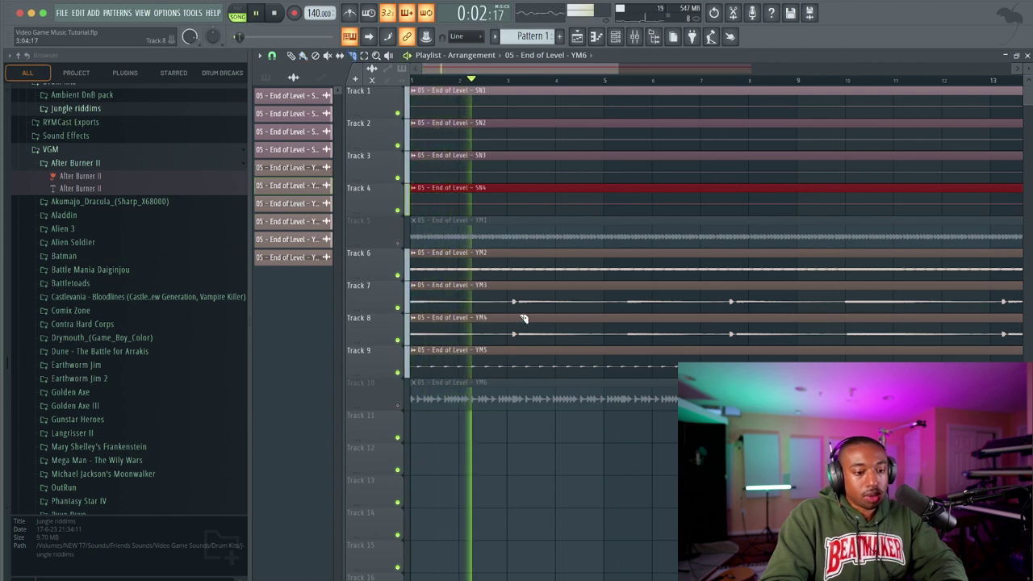
scroll(565, 327, "up", 2, "ctrl")
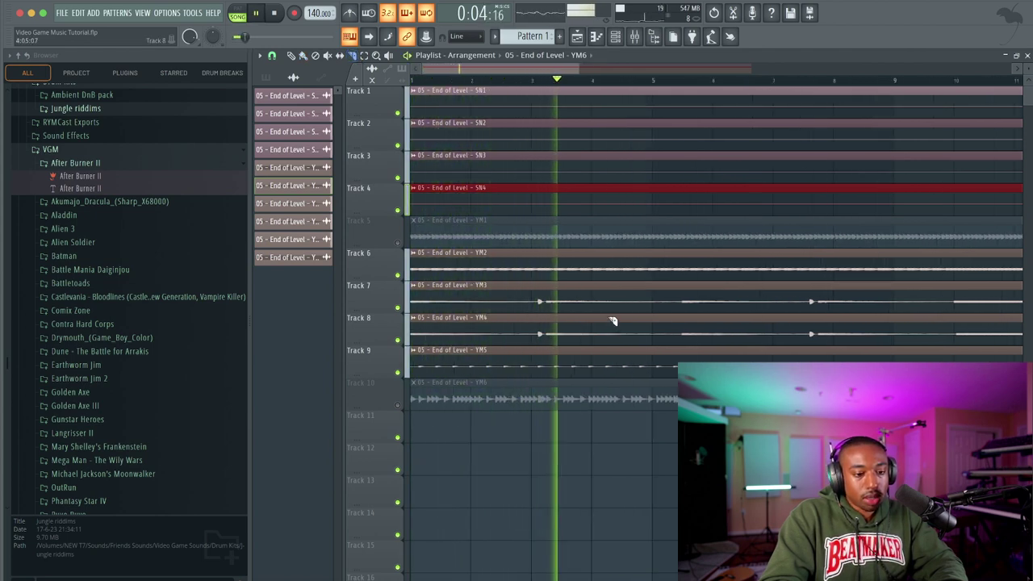
scroll(670, 322, "up", 2, "ctrl")
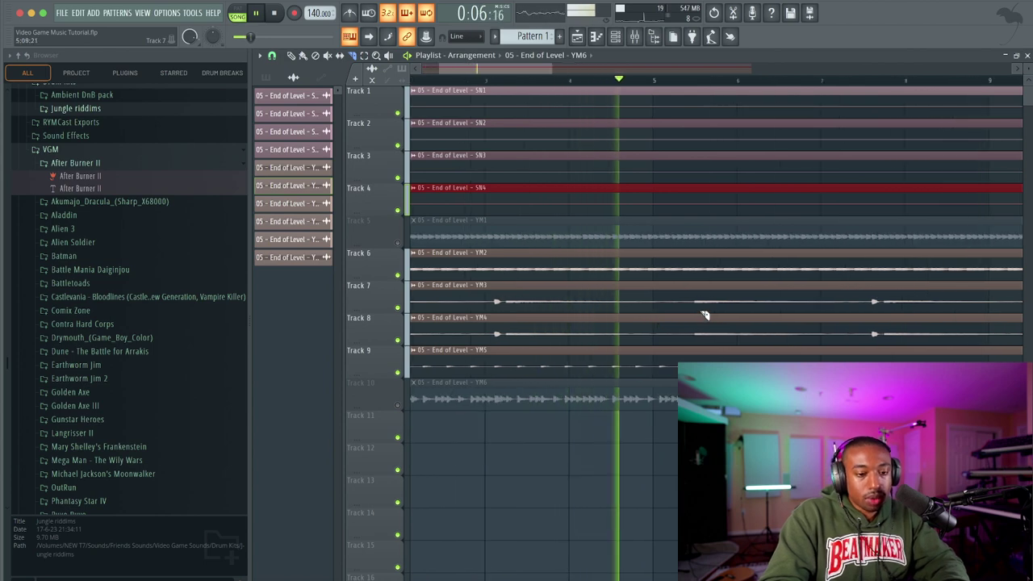
scroll(701, 311, "up", 2, "ctrl")
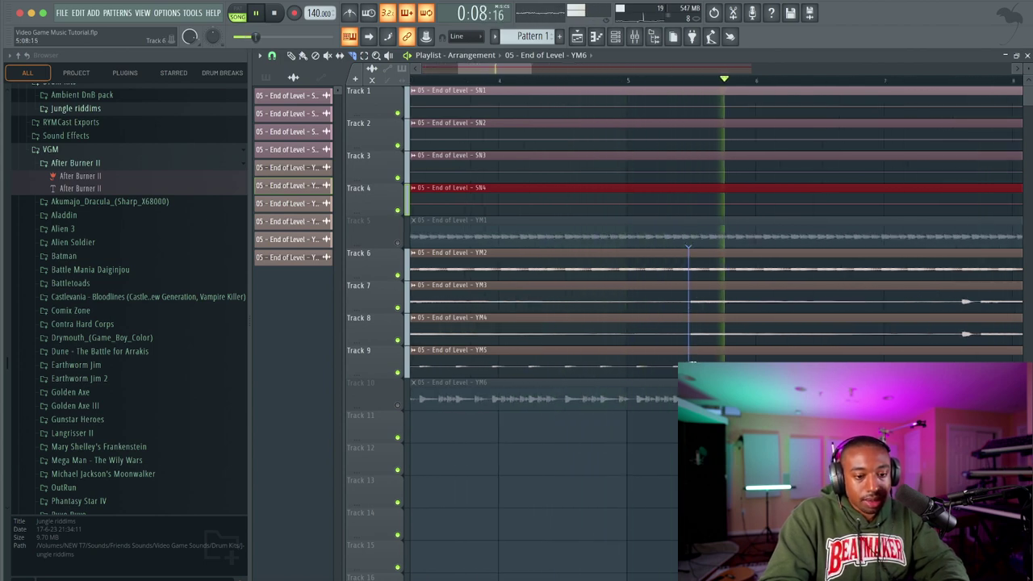
Slice tracks 6–9 partway, delete the right-hand pieces, and select the remaining clips.
left_click_drag(692, 280, 690, 360)
key("space")
scroll(701, 242, "down", 2, "ctrl")
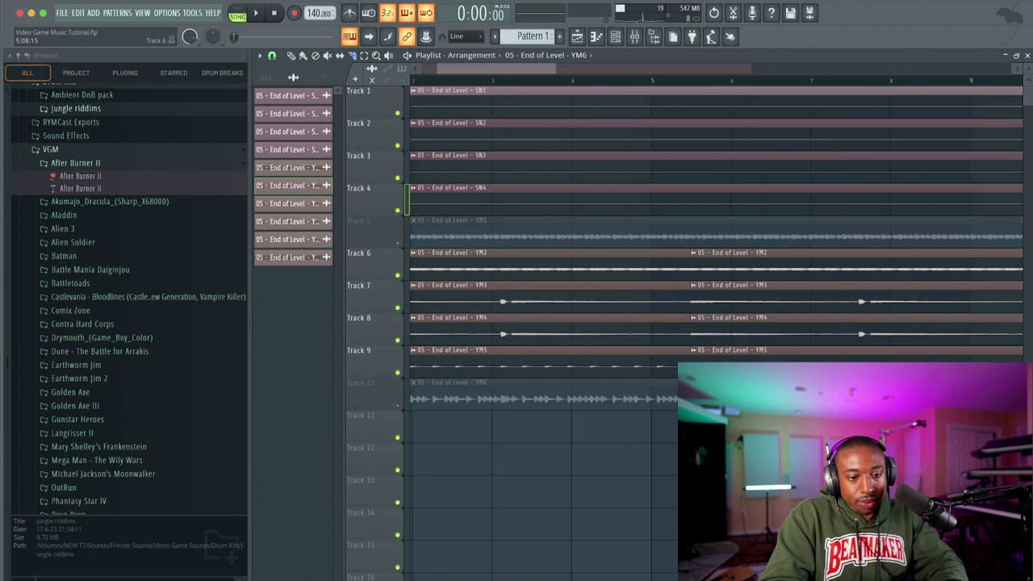
left_click_drag(688, 283, 1017, 362)
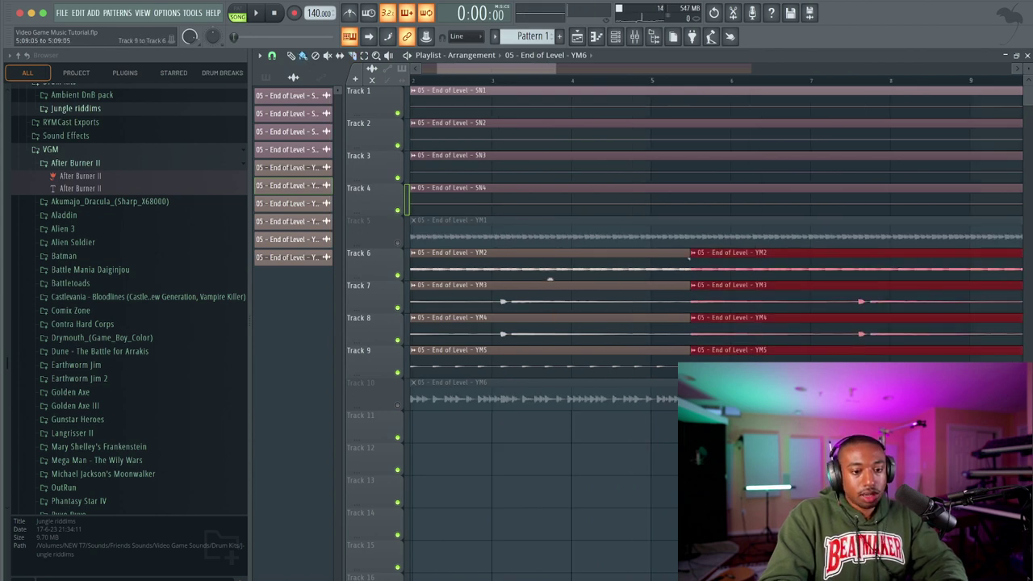
key("Delete")
left_click_drag(643, 376, 539, 278)
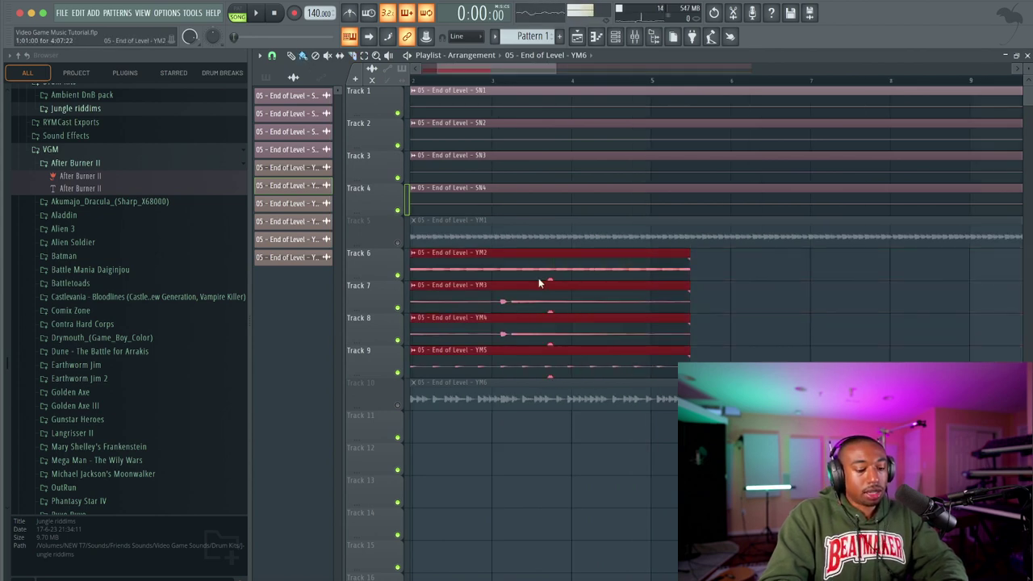
scroll(539, 277, "down", 2, "ctrl")
scroll(554, 276, "down", 2, "ctrl")
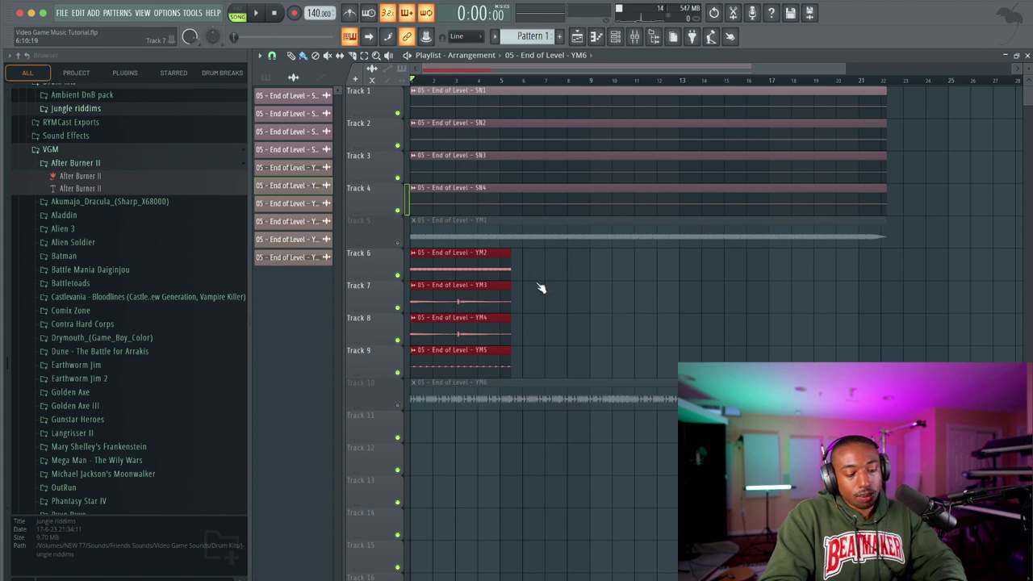
Consolidate the track 6–9 clips and set the new clip's time stretching to Stretch.
key("ctrl+alt+c")
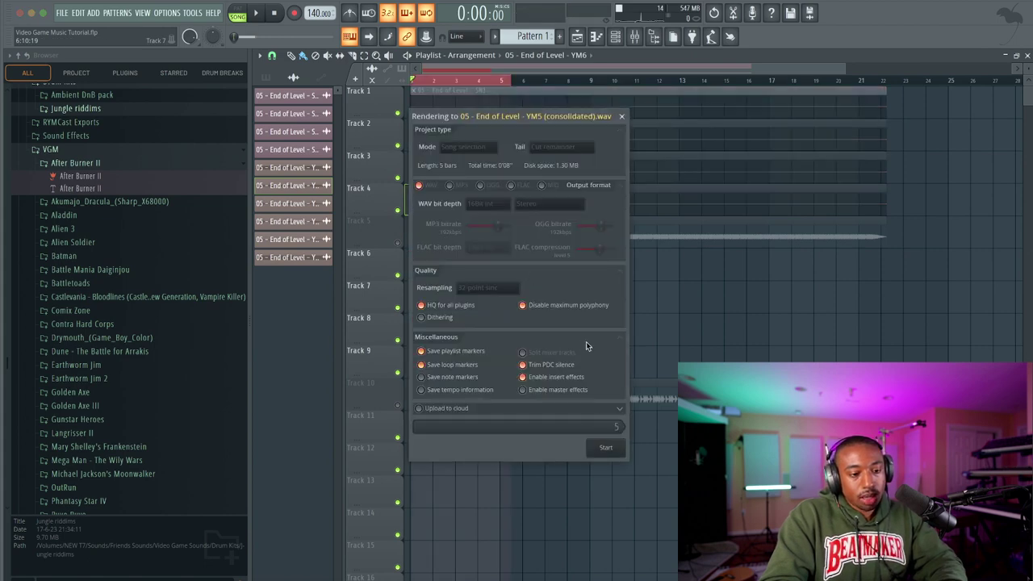
double_click(460, 265)
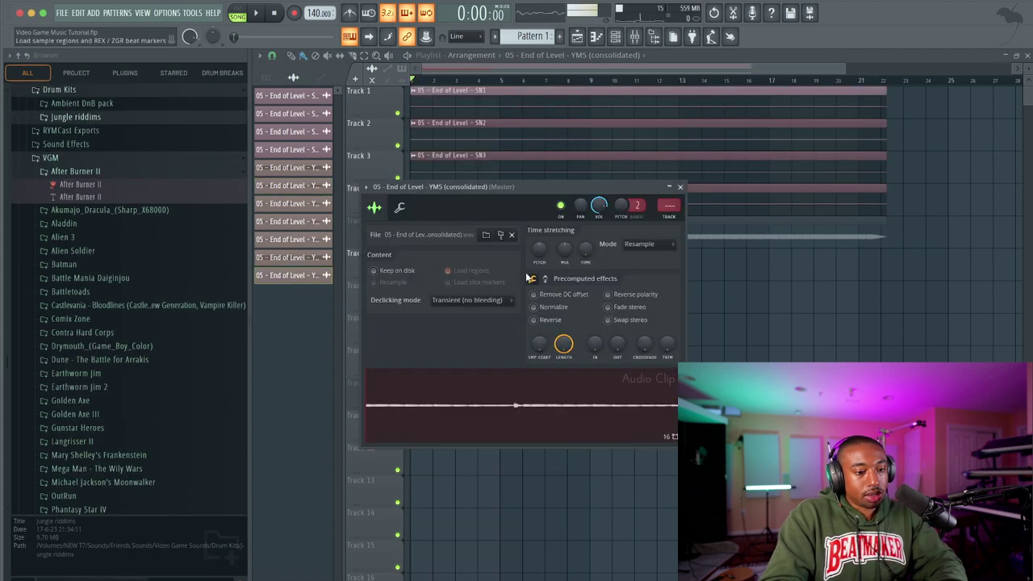
left_click(637, 242)
left_click(638, 273)
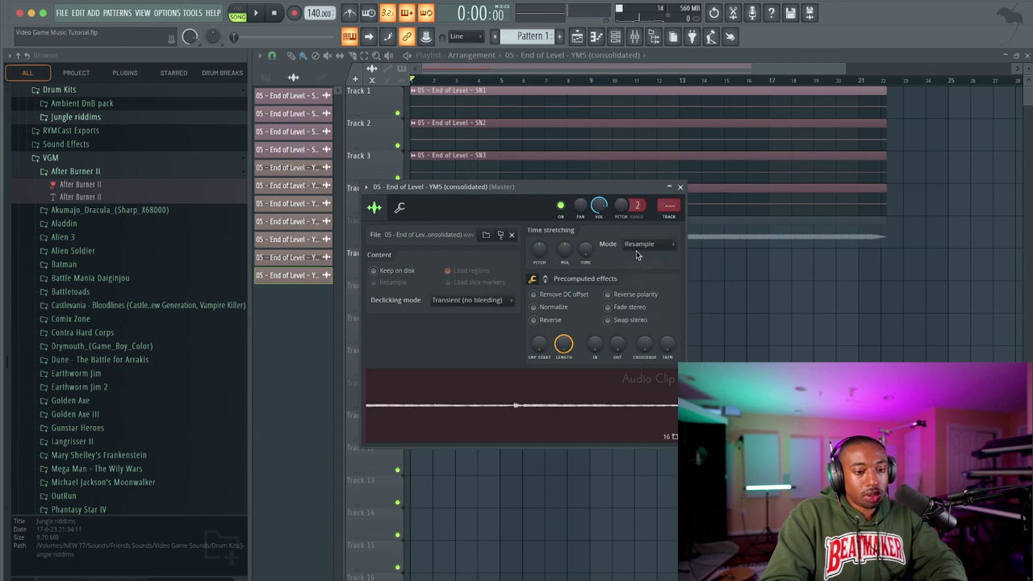
left_click(637, 245)
left_click(636, 277)
left_click_drag(586, 191, 586, 326)
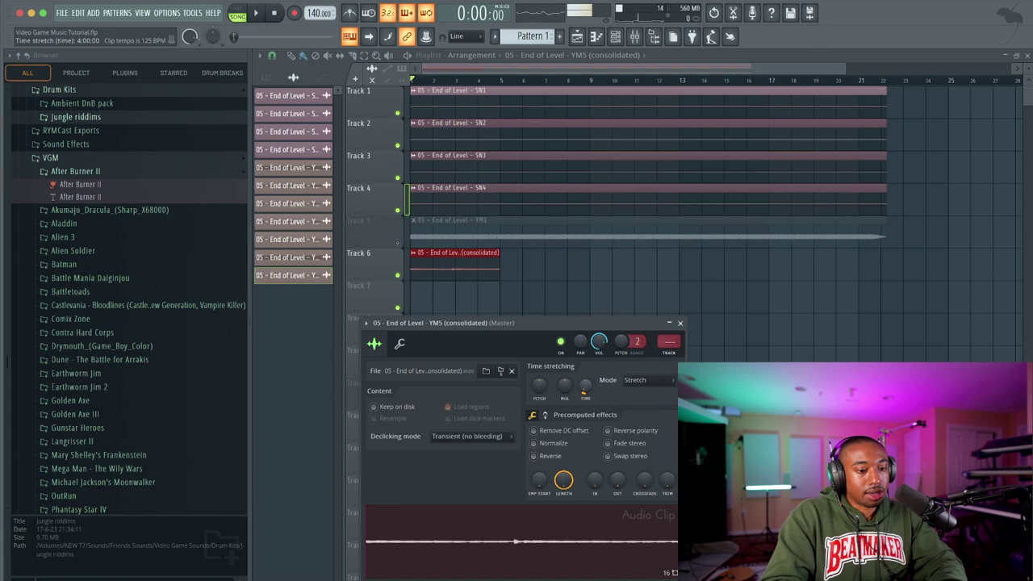
key("space")
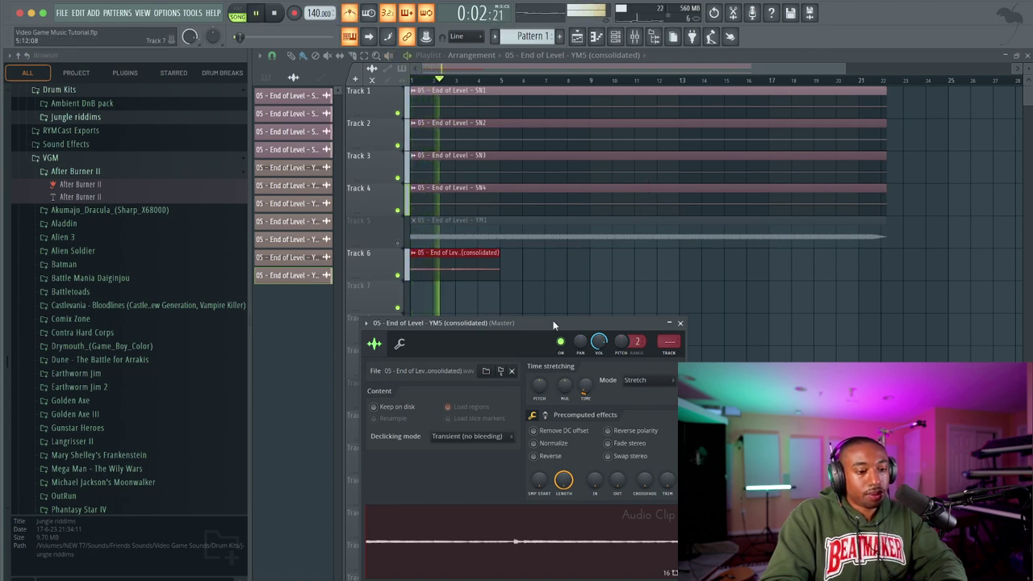
left_click_drag(554, 325, 553, 309)
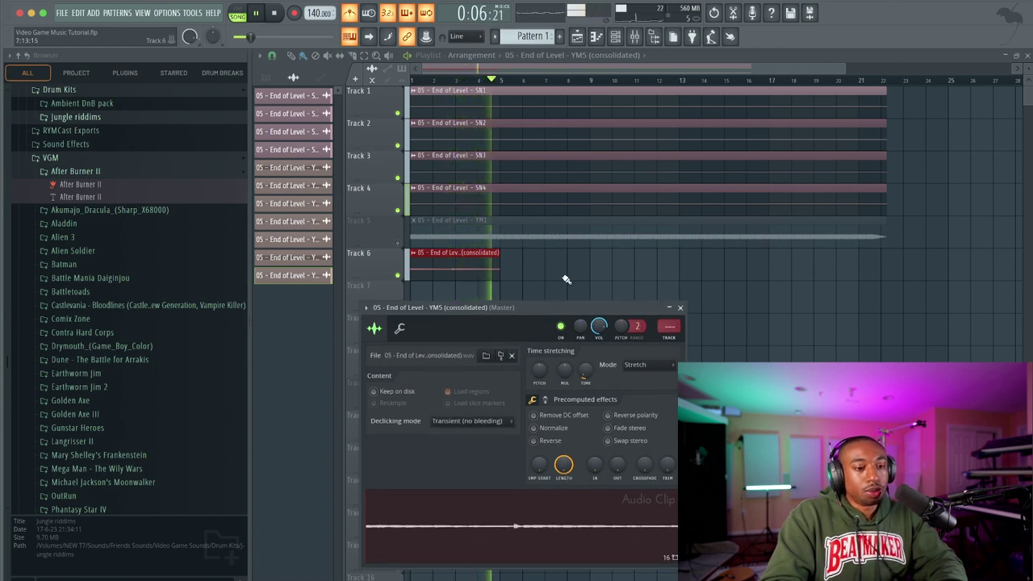
key("space")
key("space")
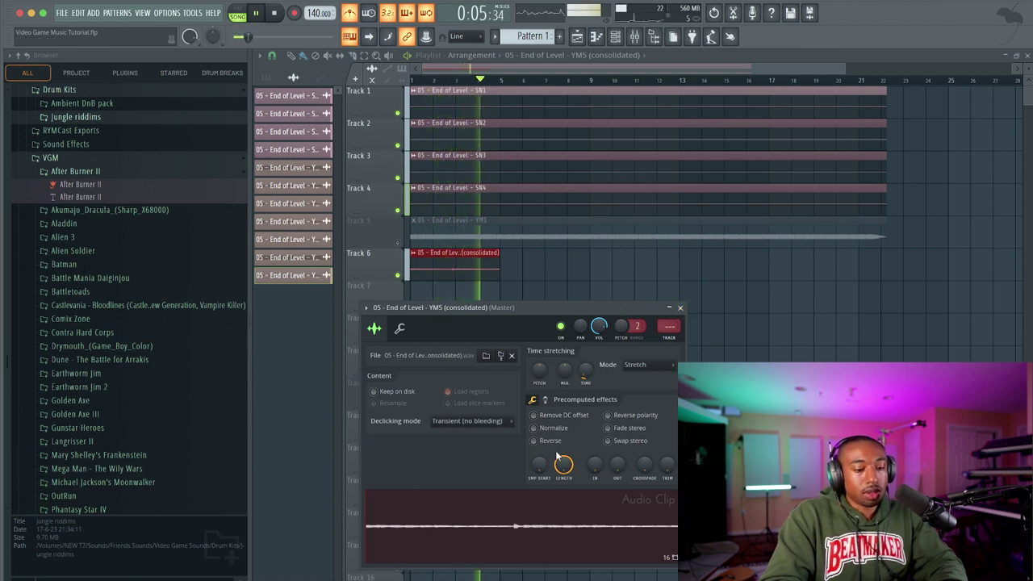
Normalize the consolidated End of Level loop and stop playback.
left_click(545, 427)
left_click(545, 400)
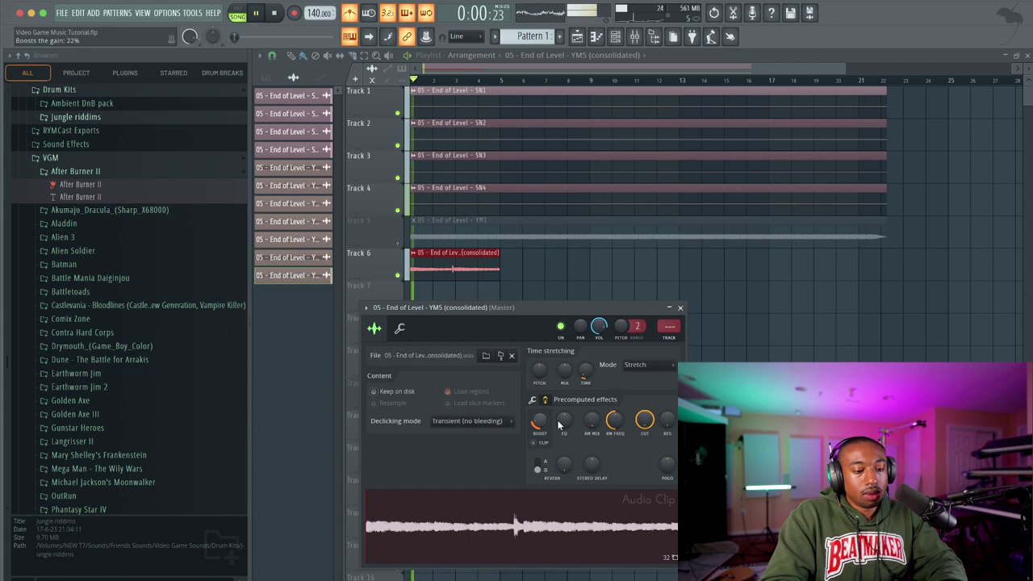
key("space")
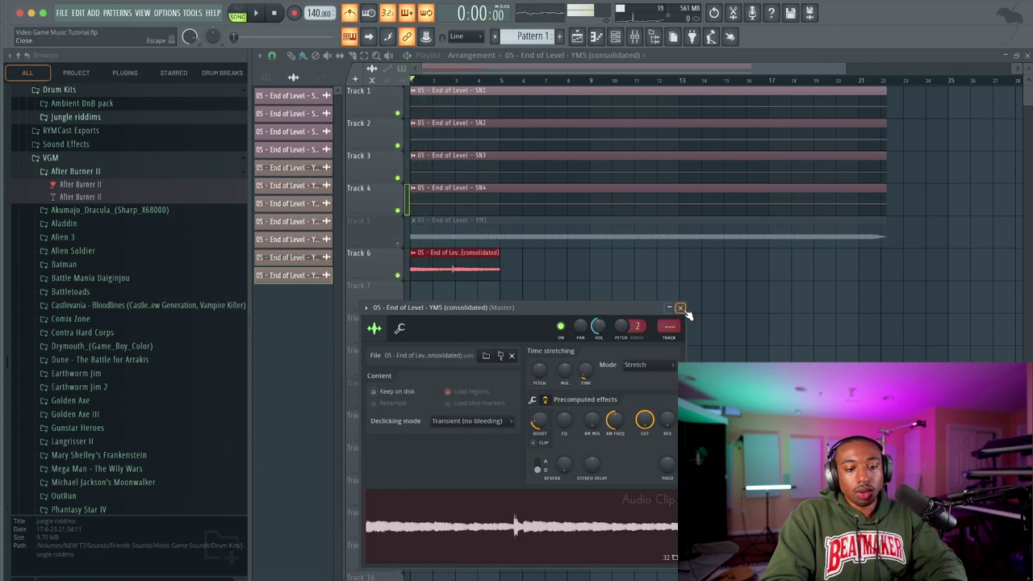
Load the consolidated loop into a new Fruity Slicer channel, sliced by beat.
left_click(679, 308)
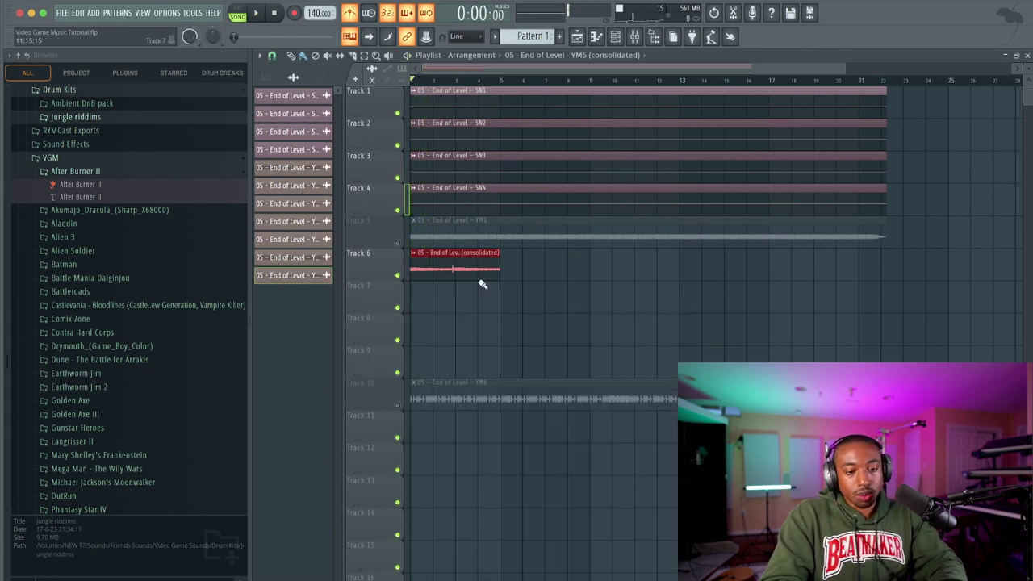
double_click(436, 262)
right_click(506, 529)
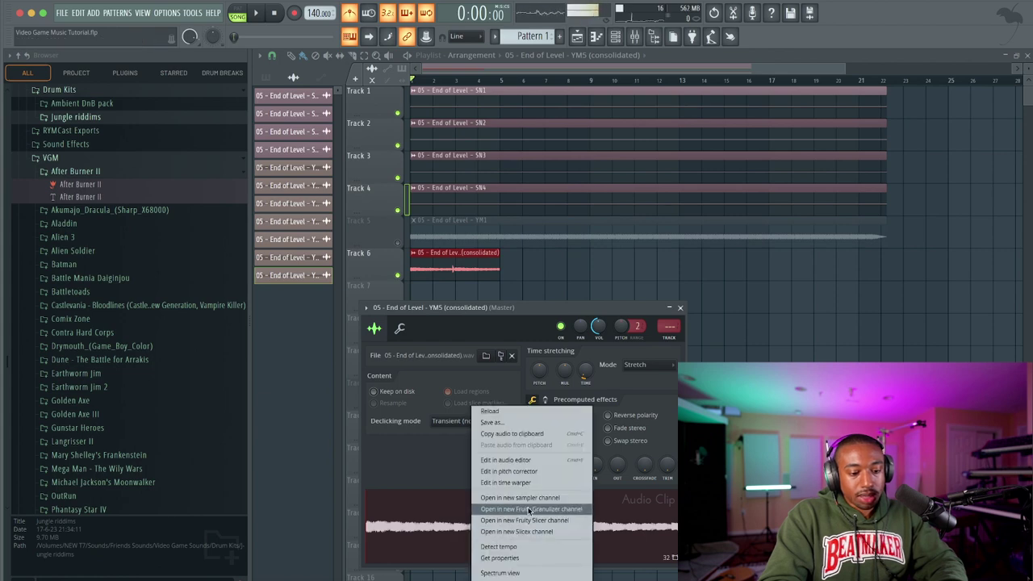
left_click(533, 519)
left_click(346, 113)
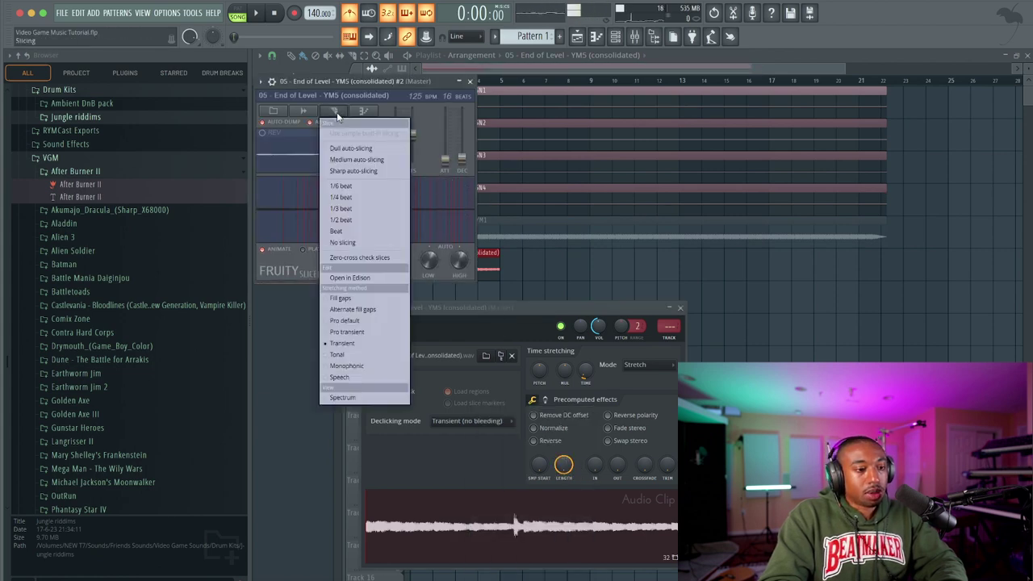
left_click(355, 231)
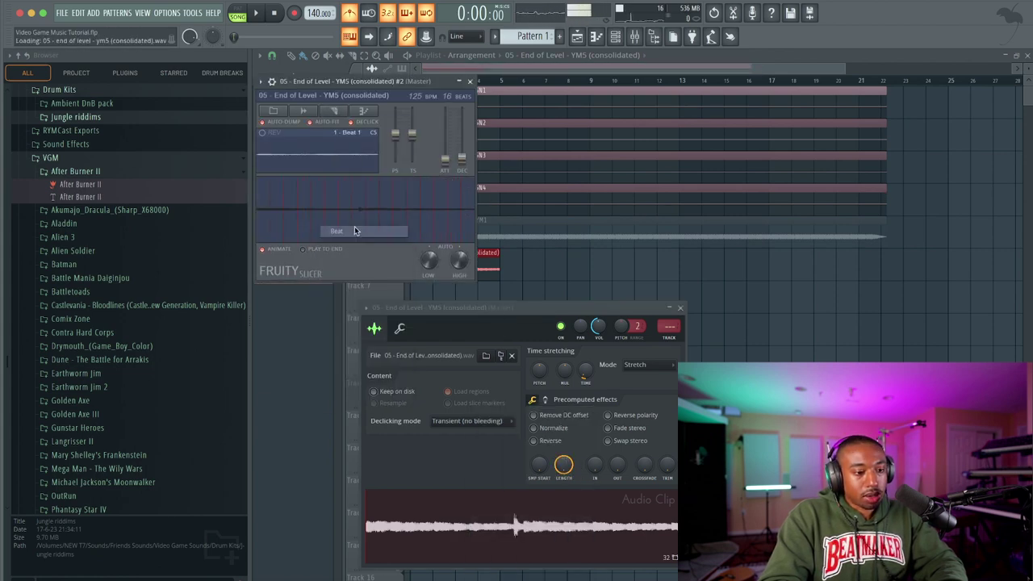
left_click(472, 83)
left_click(550, 276)
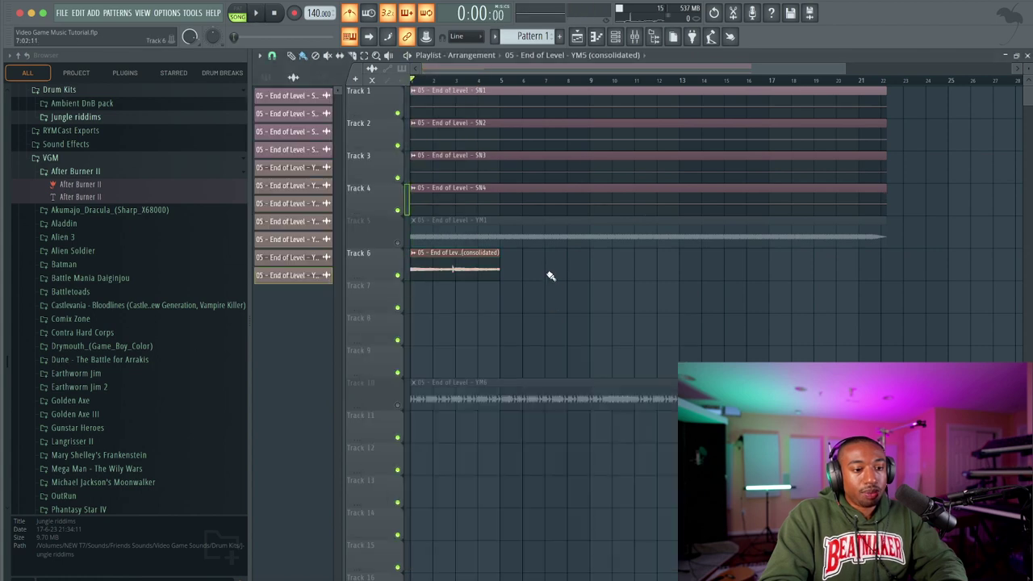
Check the channel rack, then expand Jungle riddims and audition the 'can I dream' break.
left_click(622, 38)
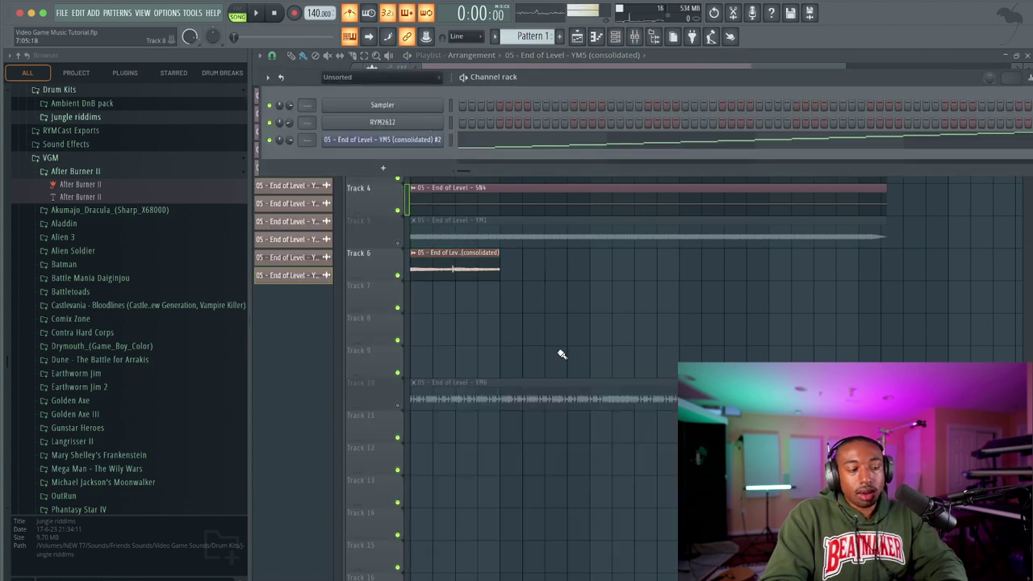
left_click(560, 320)
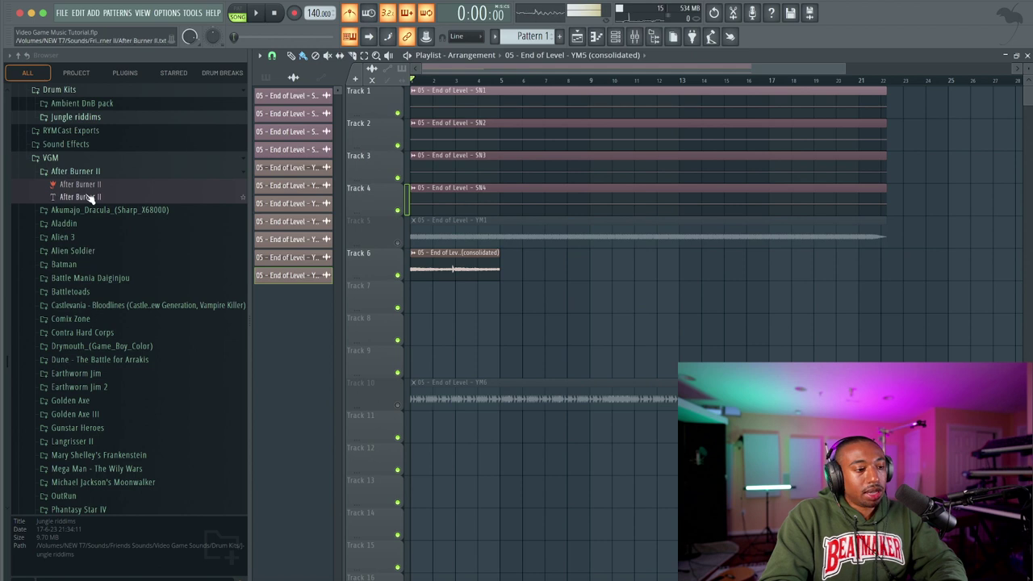
scroll(97, 172, "up", 2)
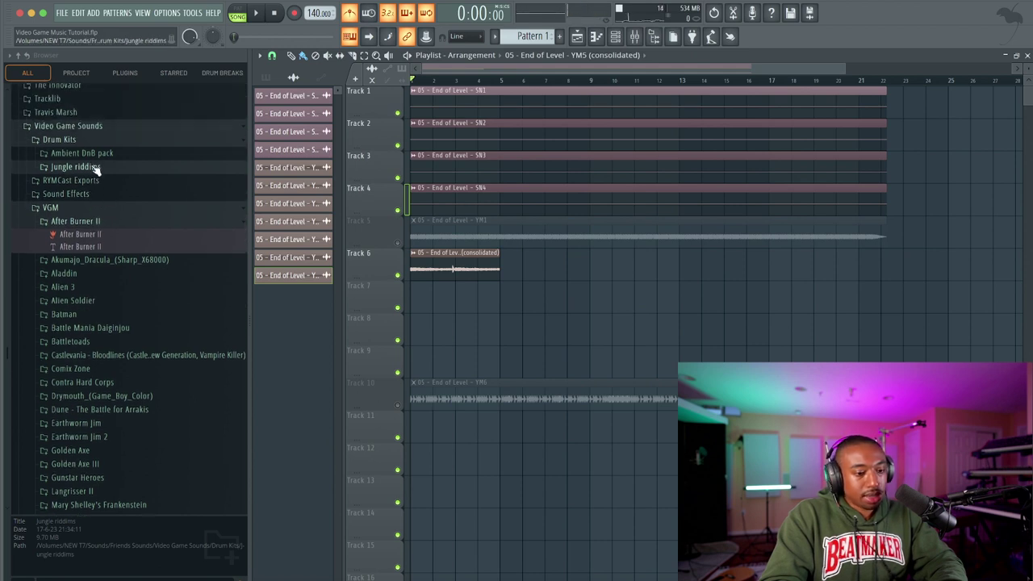
left_click(95, 167)
left_click(90, 217)
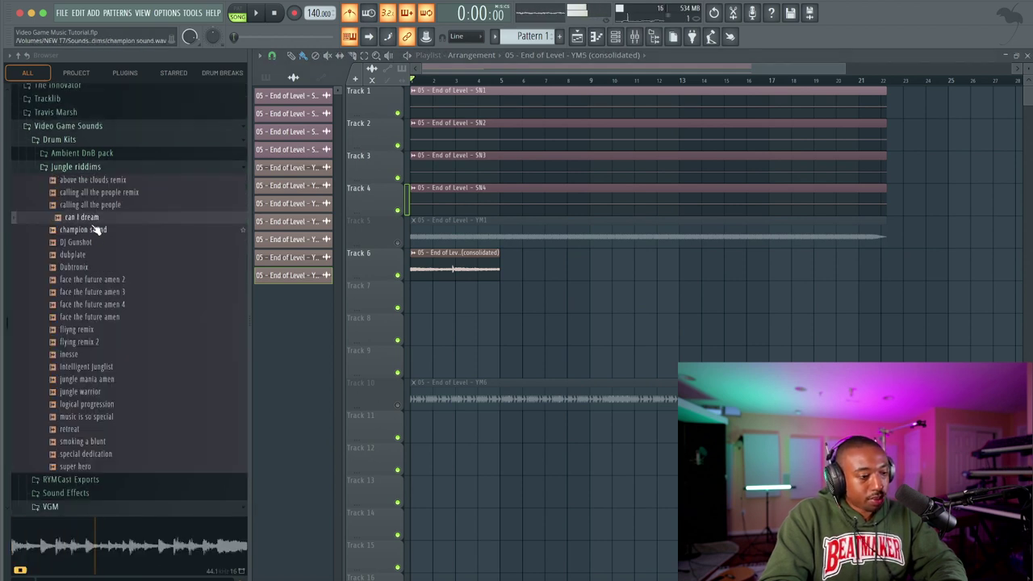
Place the champion sound break on Track 7 and set its time-stretch mode to Stretch.
left_click_drag(95, 230, 411, 299)
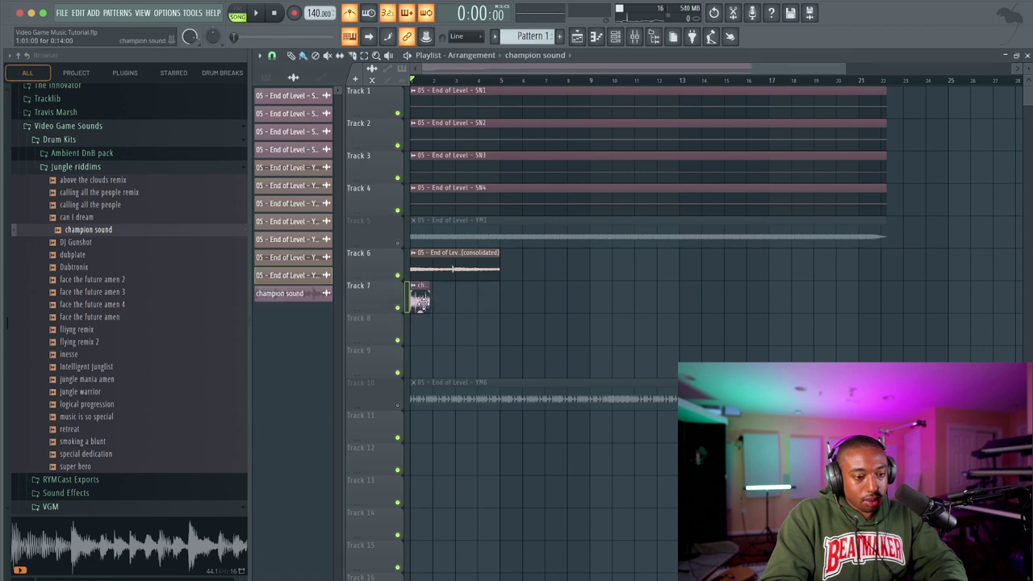
double_click(420, 292)
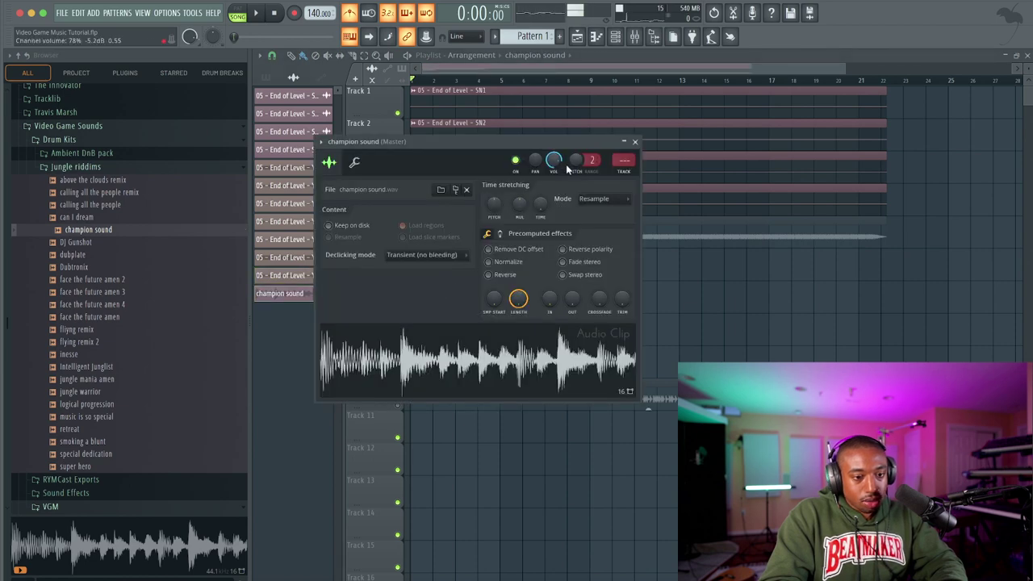
mouse_move(565, 164)
left_mouse_down()
mouse_move(566, 309)
mouse_move(553, 372)
left_mouse_up()
left_click(618, 347)
left_click(607, 379)
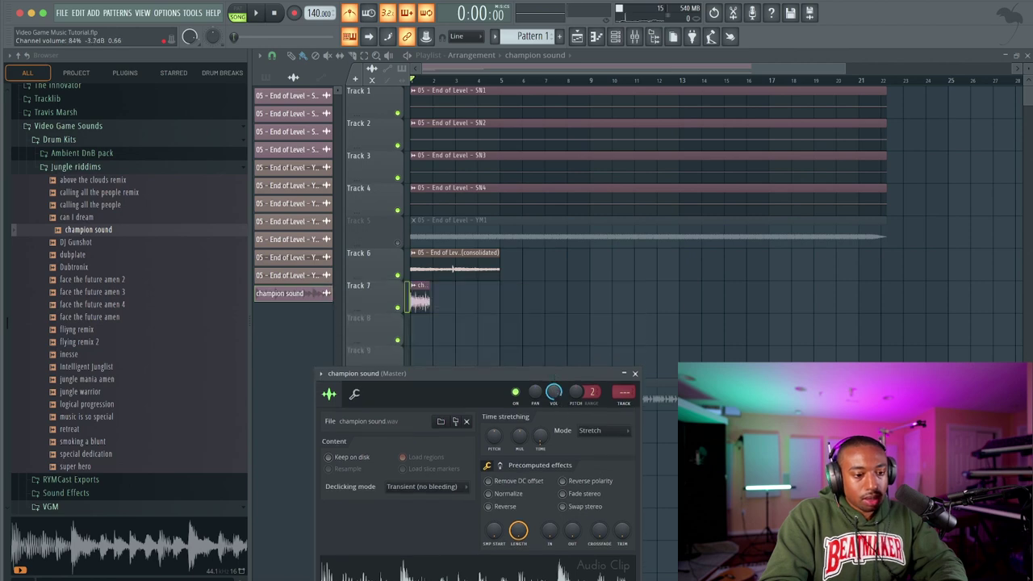
Reset the break's volume to default and preview it with playback.
right_click(553, 391)
left_click(553, 422)
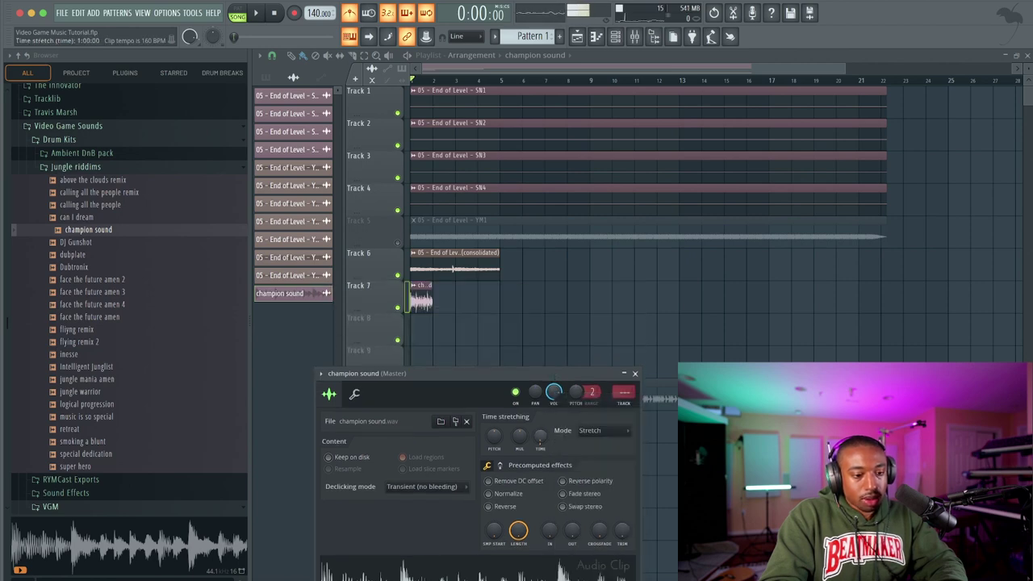
key("space")
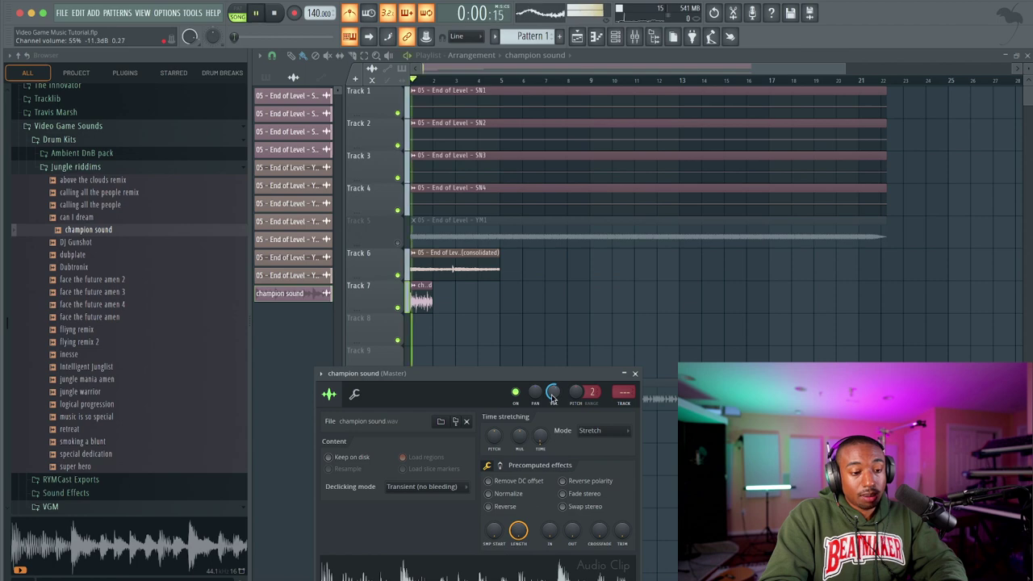
key("space")
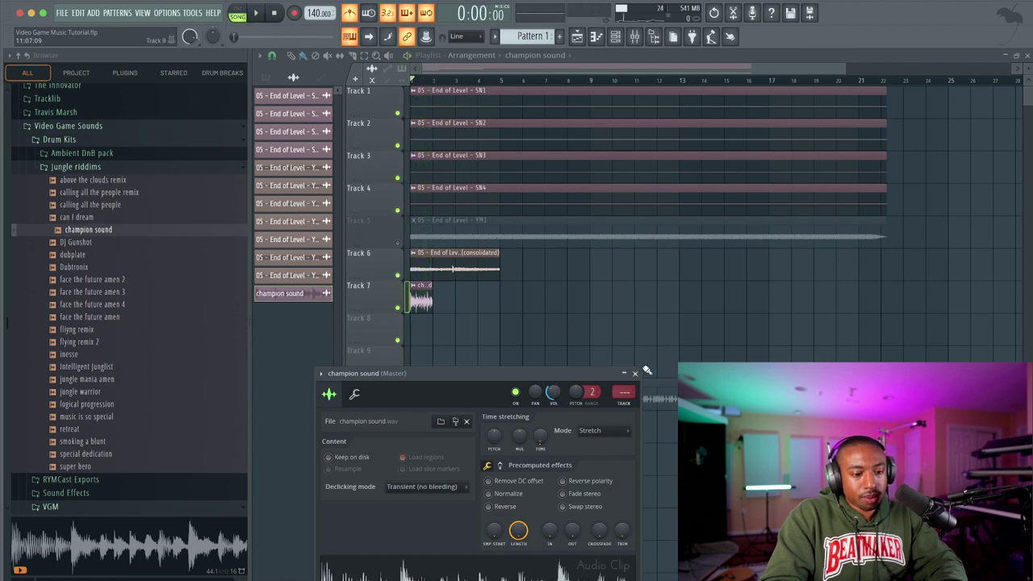
left_click(635, 373)
Add a second champion sound copy and delete the clips on Tracks 1–5 and 10.
left_click_drag(491, 347, 420, 299)
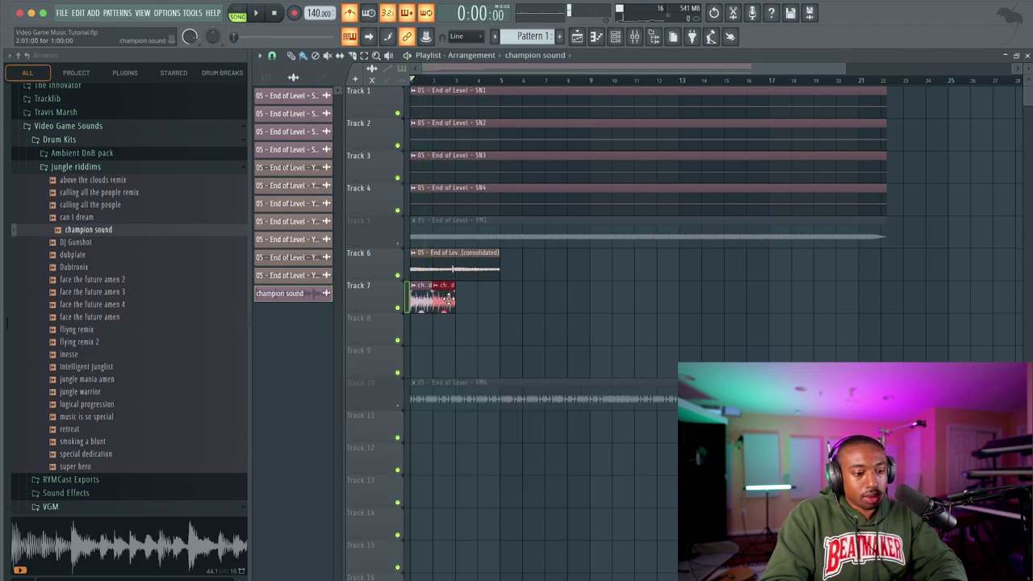
key("space")
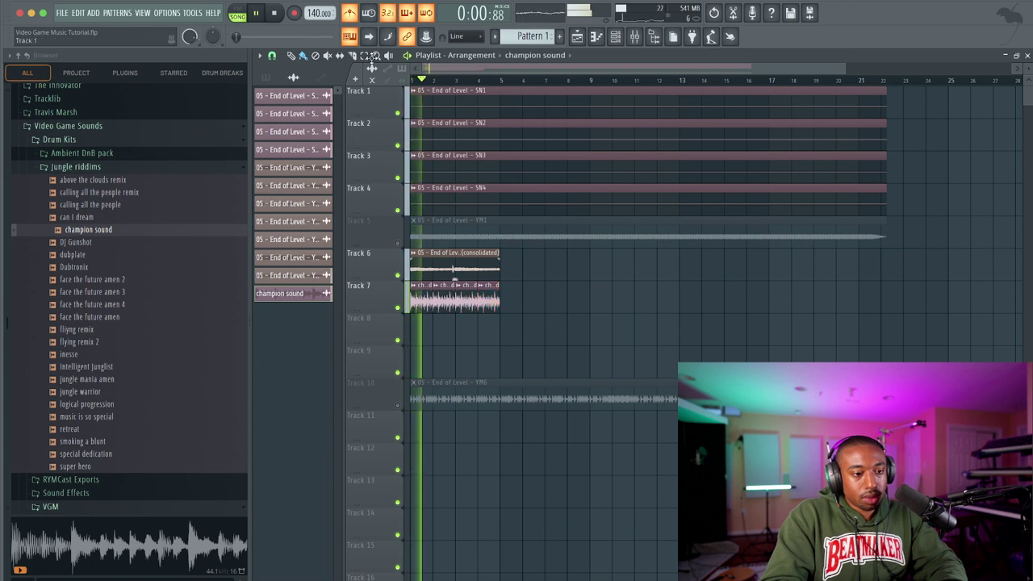
left_click_drag(501, 200, 489, 69)
key("Delete")
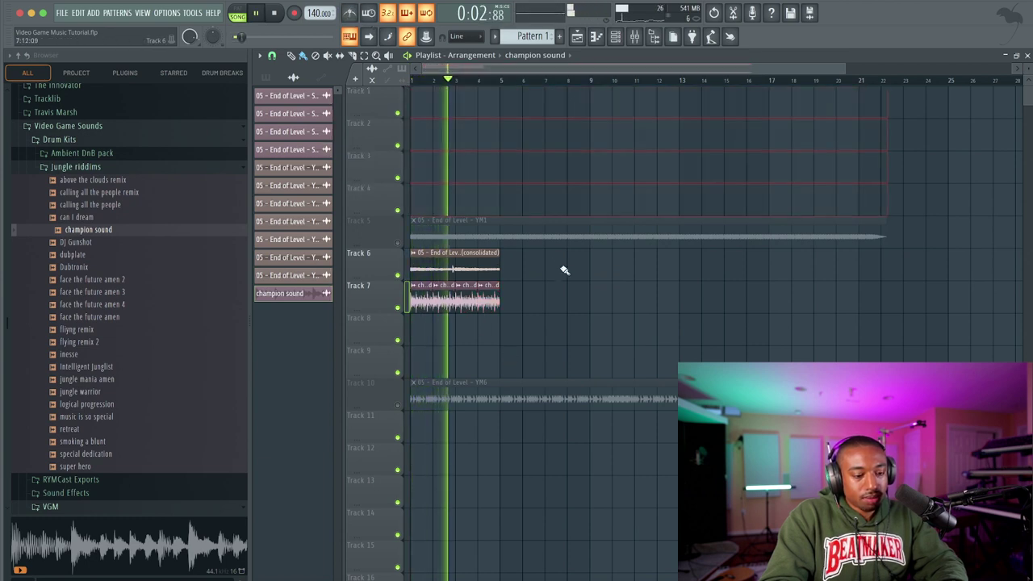
key("space")
key("space")
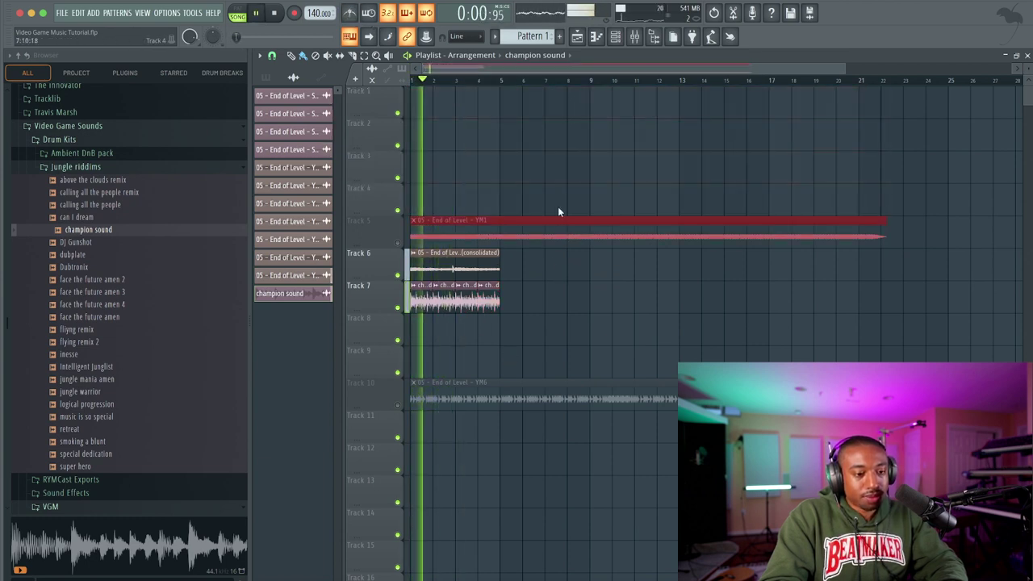
key("Delete")
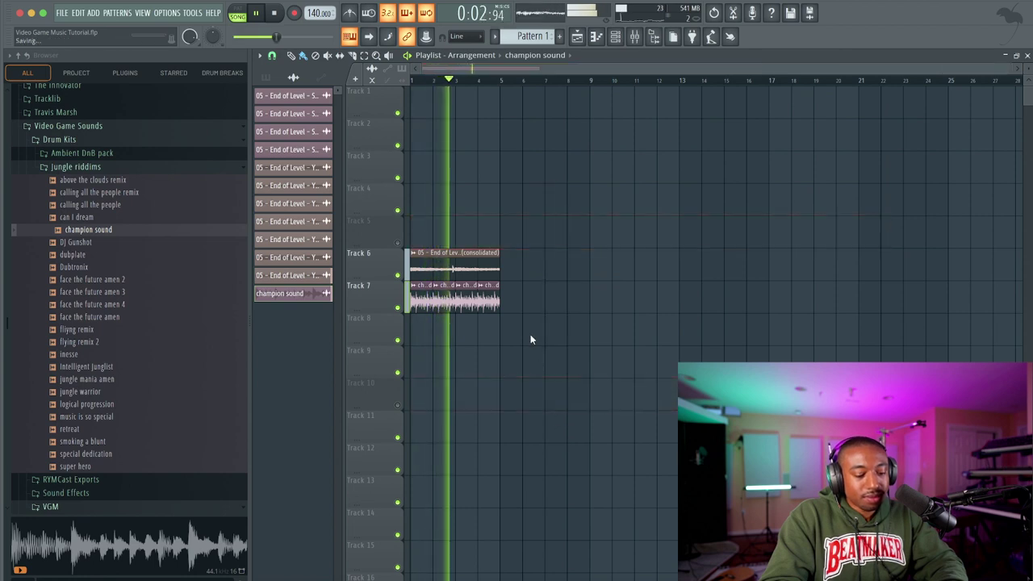
Repeat the Track 6 loop and Track 7 break with Ctrl+B, then play the arrangement.
left_click_drag(523, 321, 426, 246)
key("ctrl+b")
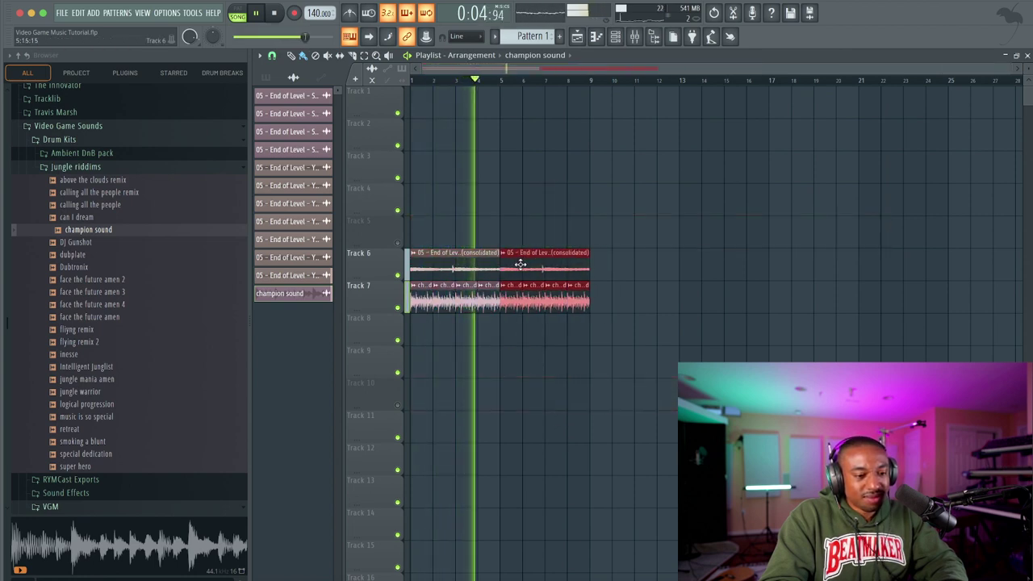
left_click(519, 346)
left_click(95, 167)
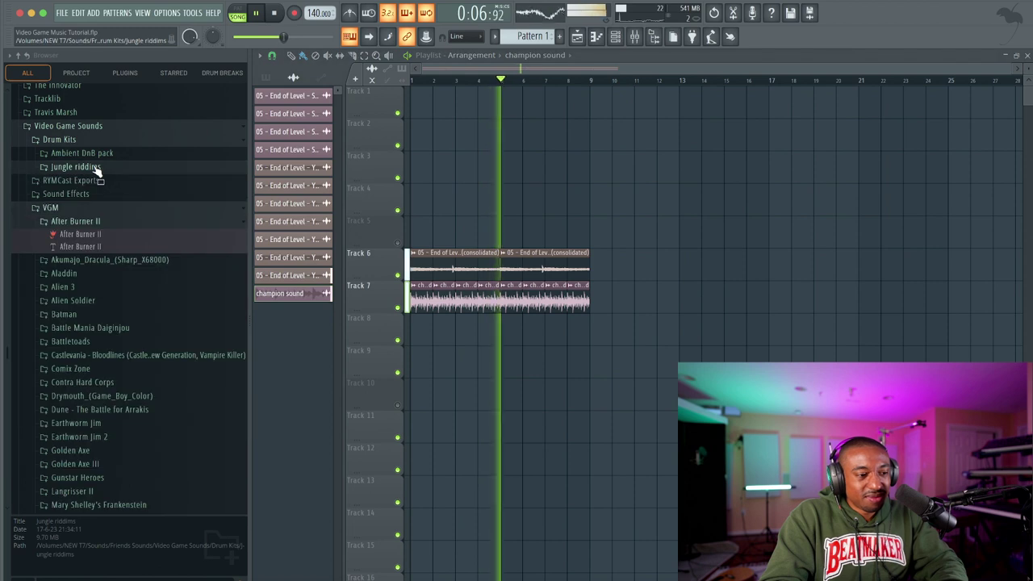
key("space")
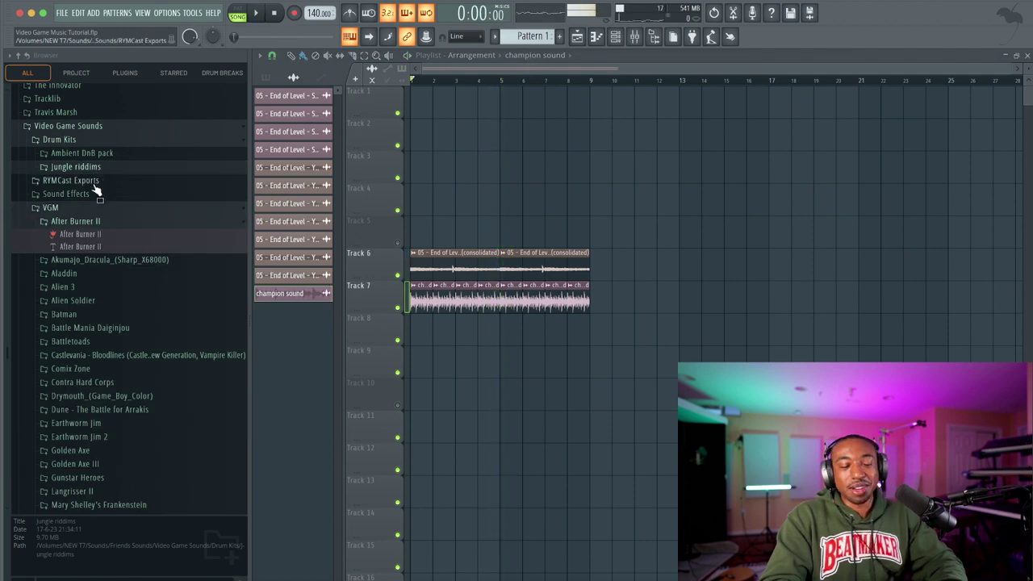
key("space")
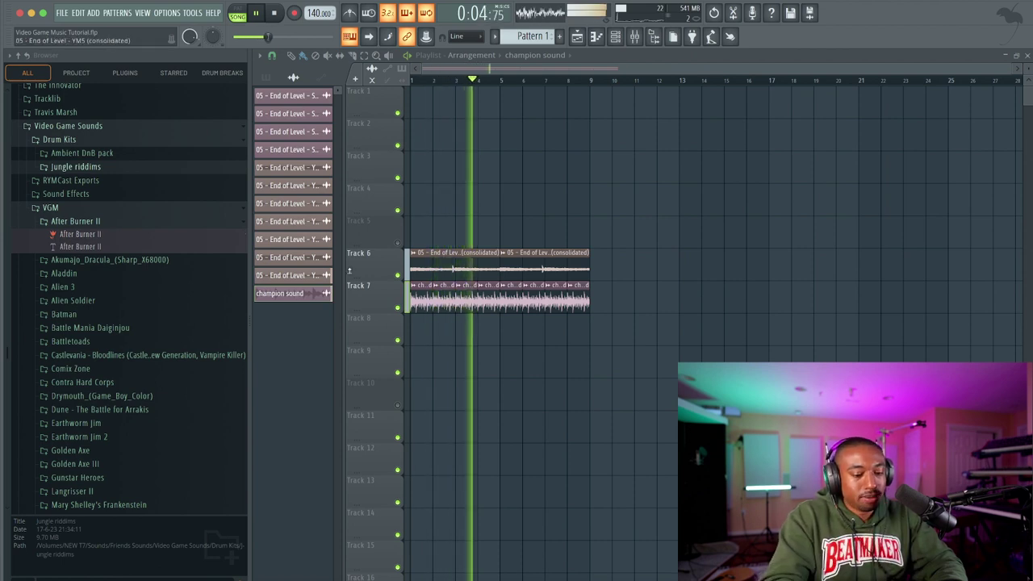
key("space")
Load PCM2612 into an empty master effect slot in the Mixer.
left_click(635, 37)
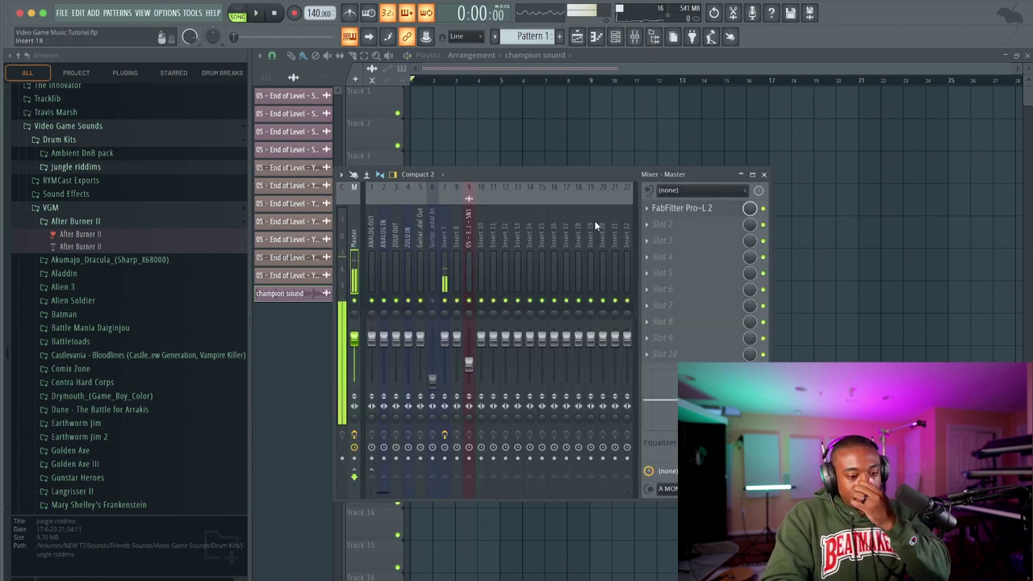
left_click(654, 234)
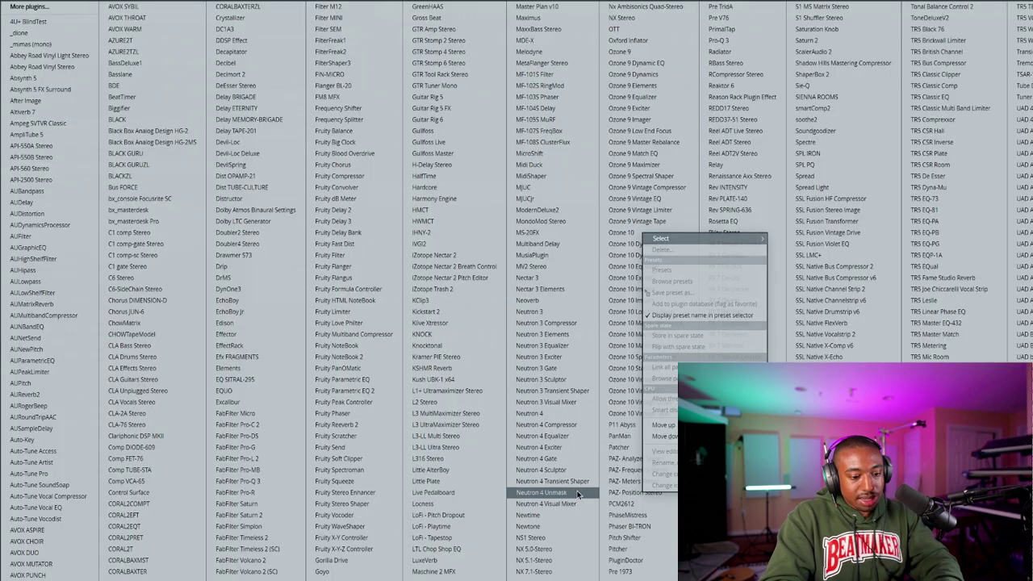
left_click(637, 503)
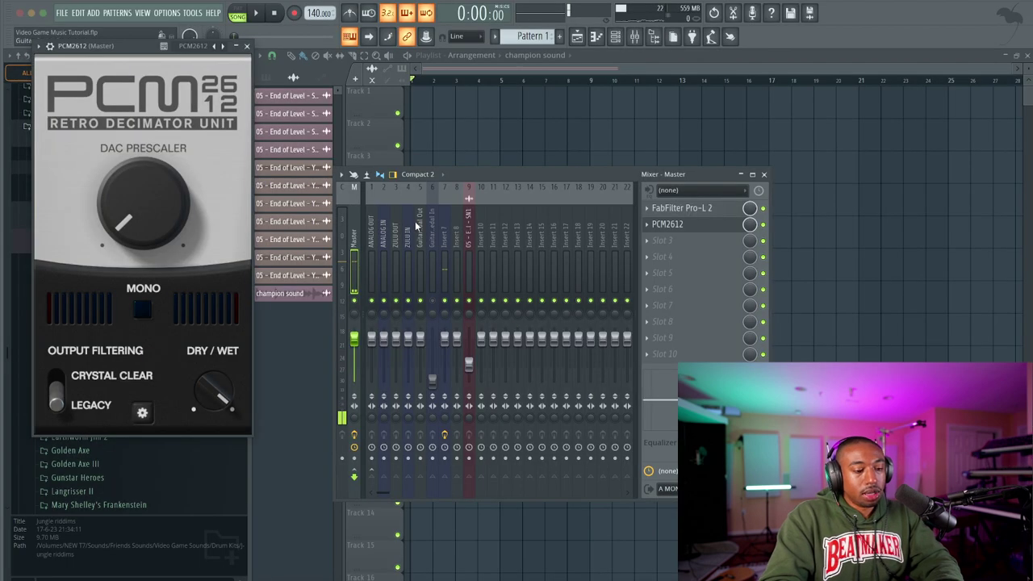
Show all channels in the channel rack and delete the RYM2612 and Sampler channels.
key("F6")
left_click(388, 77)
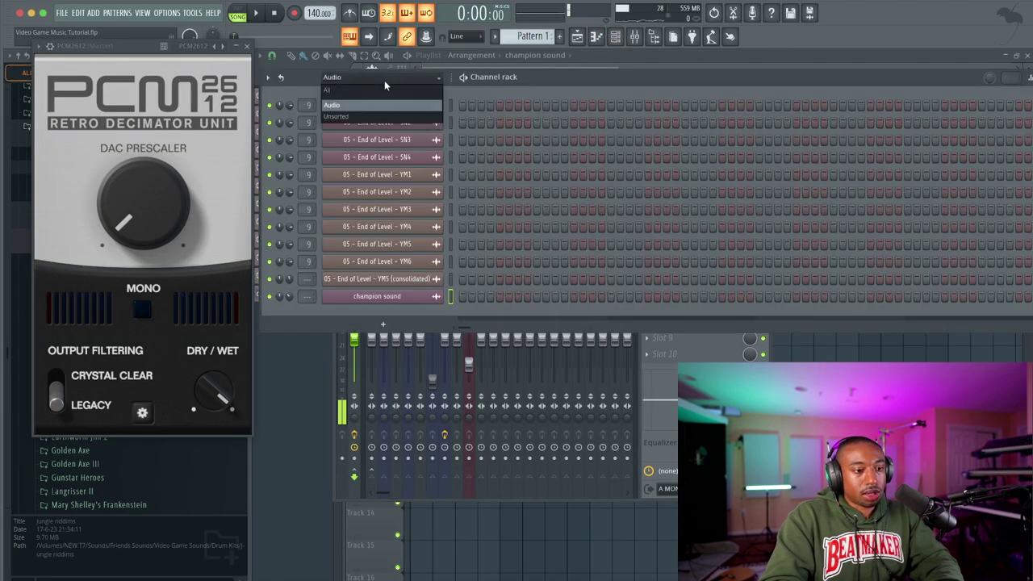
key("alt+Delete")
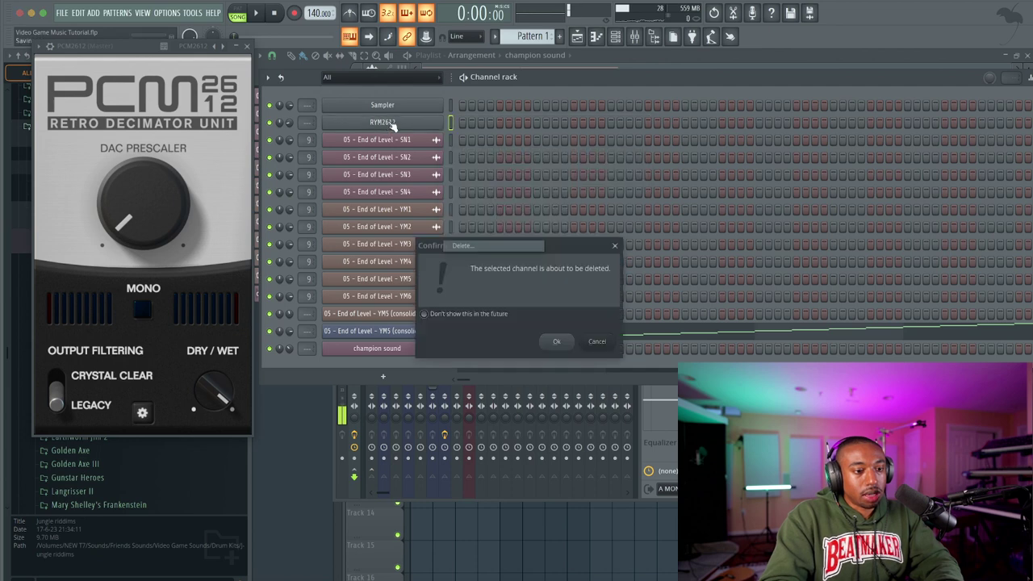
key("Return")
right_click(430, 119)
left_click(468, 133)
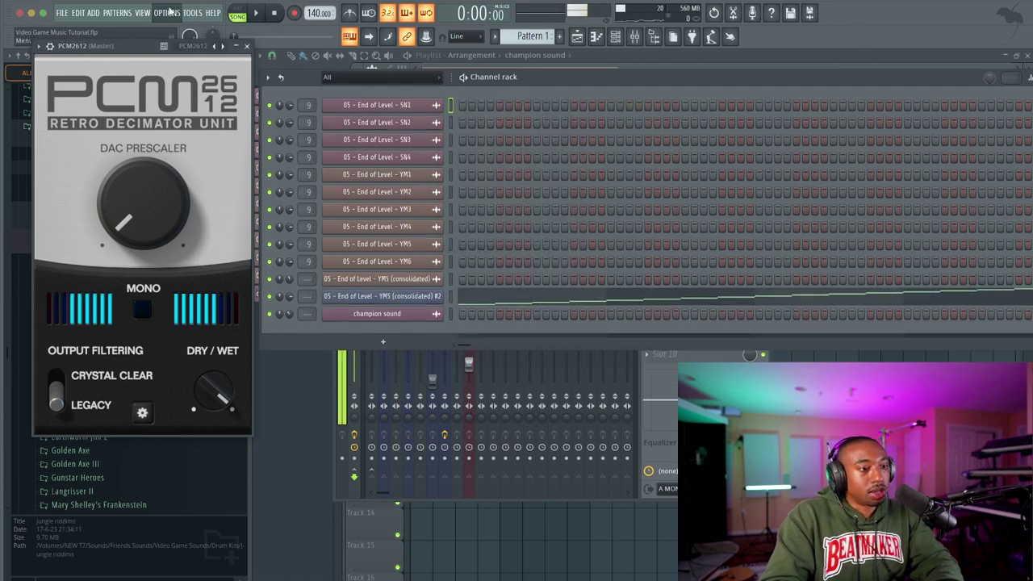
Raise the PCM2612 DAC Prescaler to 10 and start playback to hear the crushed beat.
left_click(167, 13)
left_click(179, 50)
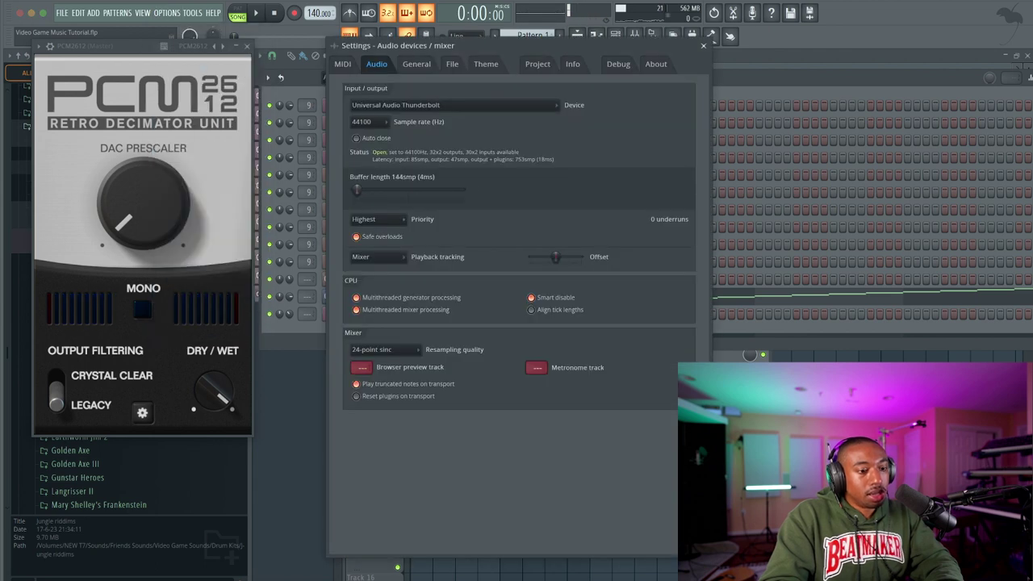
left_click(703, 46)
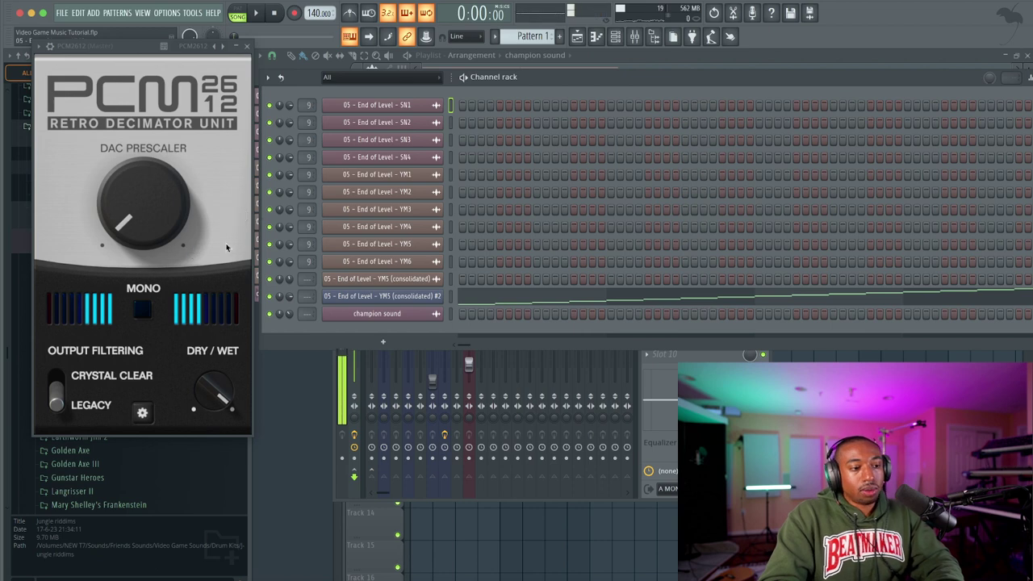
mouse_move(165, 198)
left_mouse_down()
mouse_move(163, 164)
mouse_move(137, 142)
left_mouse_up()
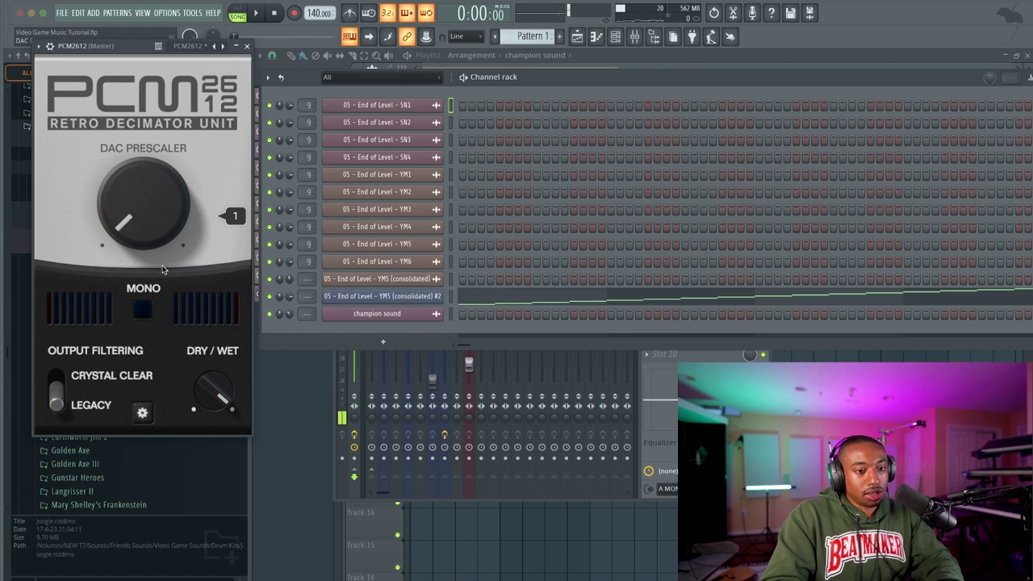
mouse_move(128, 173)
left_mouse_down()
mouse_move(125, 153)
mouse_move(129, 185)
left_mouse_up()
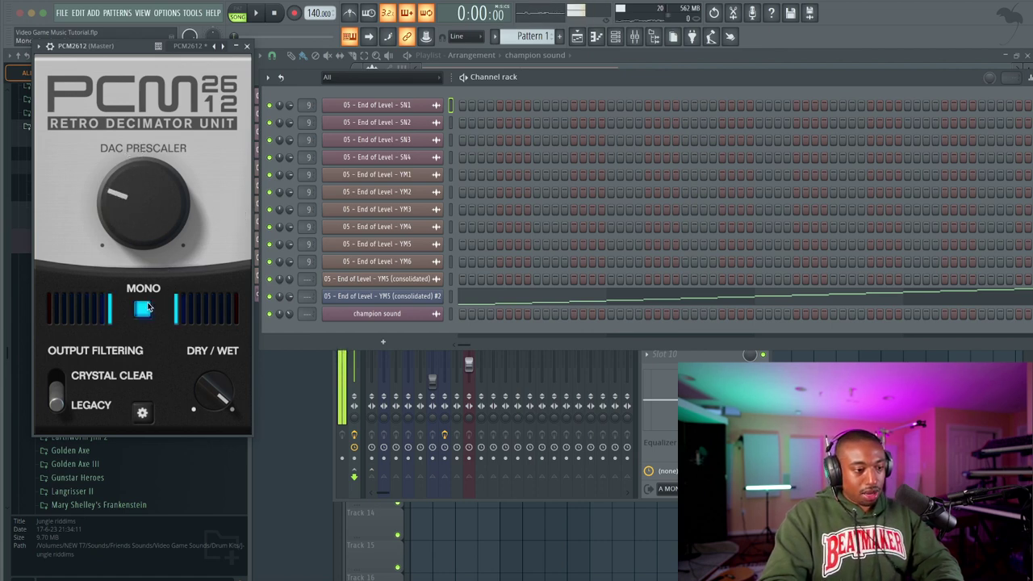
key("space")
Close PCM2612 and the browser, then move both consolidated clips from Tracks 6–7 to 1–2.
key("F5")
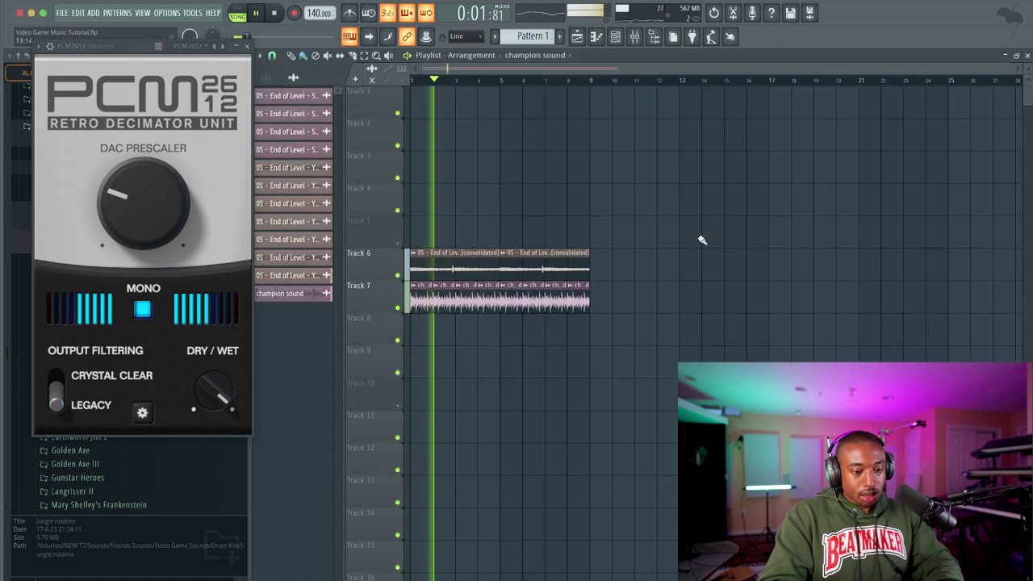
left_click(246, 46)
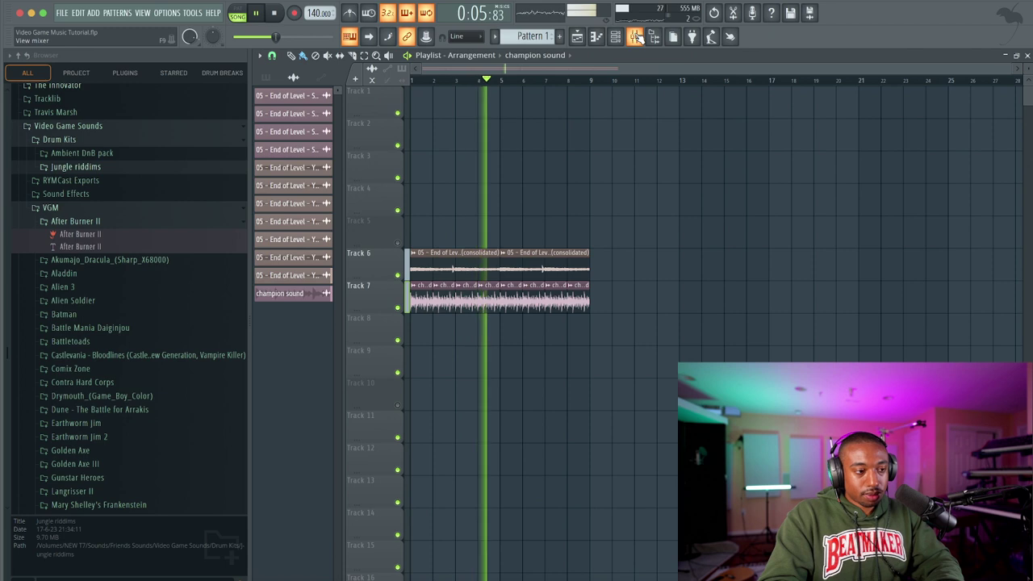
left_click(653, 36)
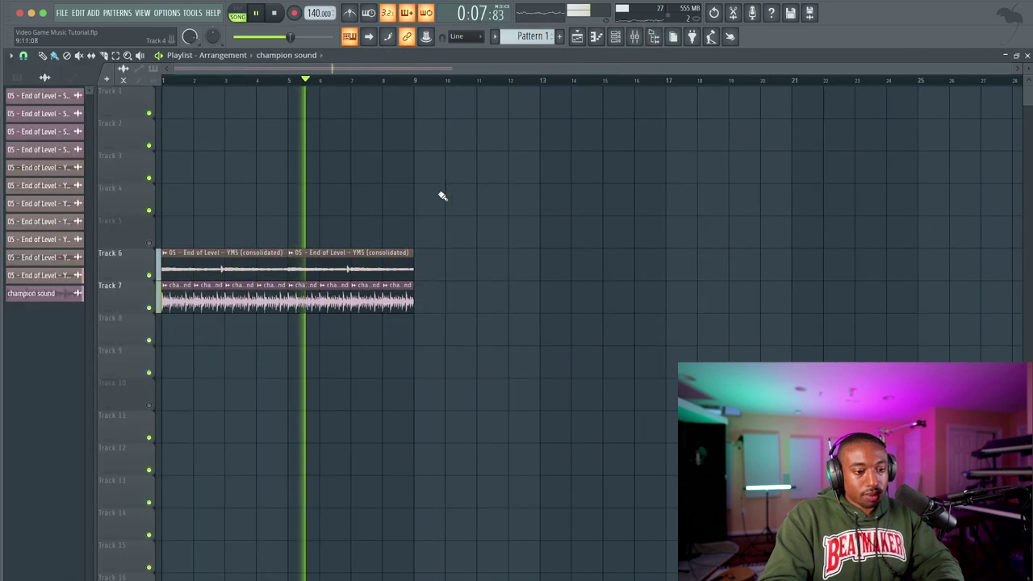
left_click_drag(468, 153, 161, 342)
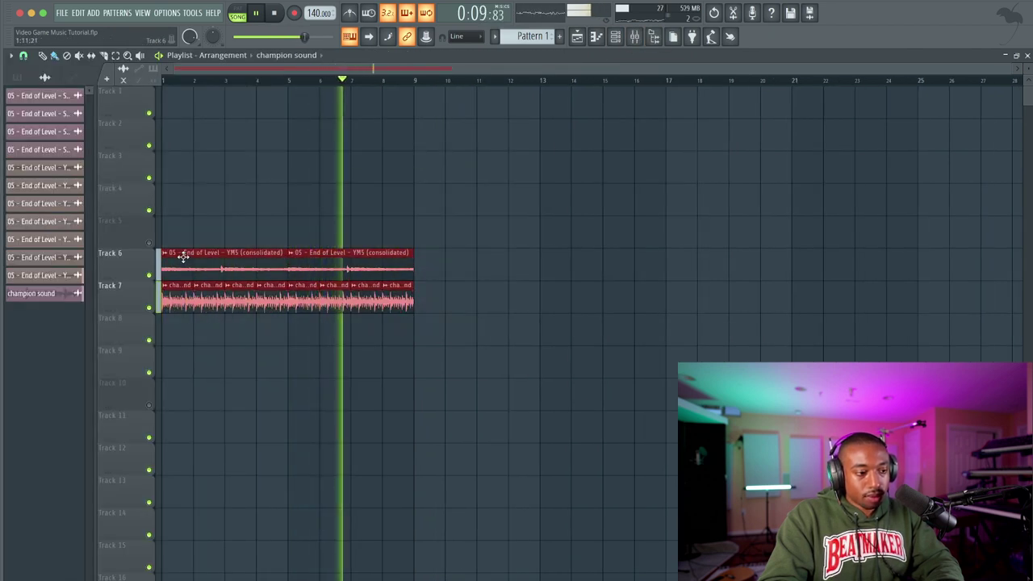
left_click_drag(184, 267, 184, 106)
left_click(230, 198)
scroll(486, 166, "down", 2)
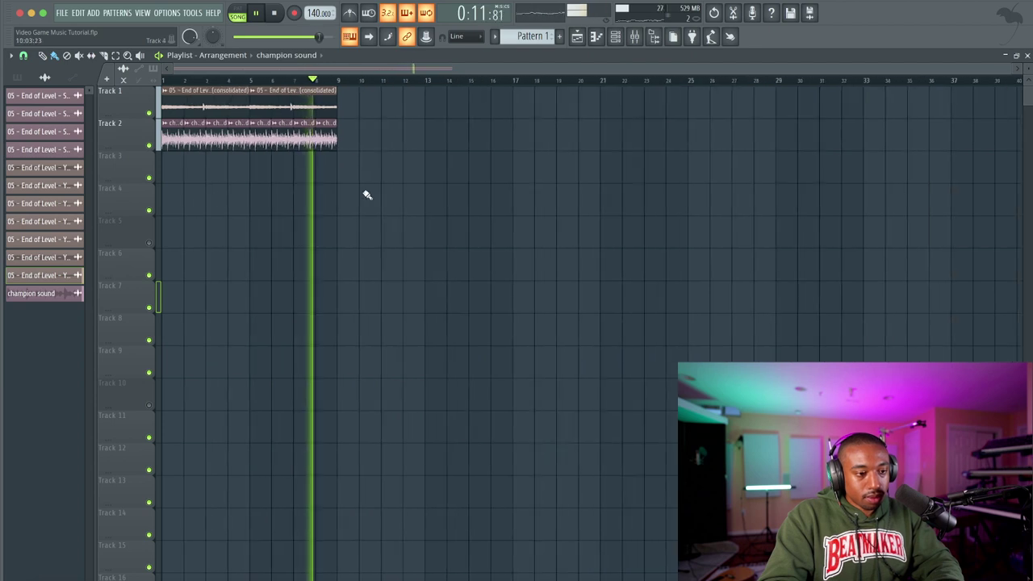
Turn off Mono on the master's PCM2612 bit-crusher.
left_click(634, 37)
left_click(428, 224)
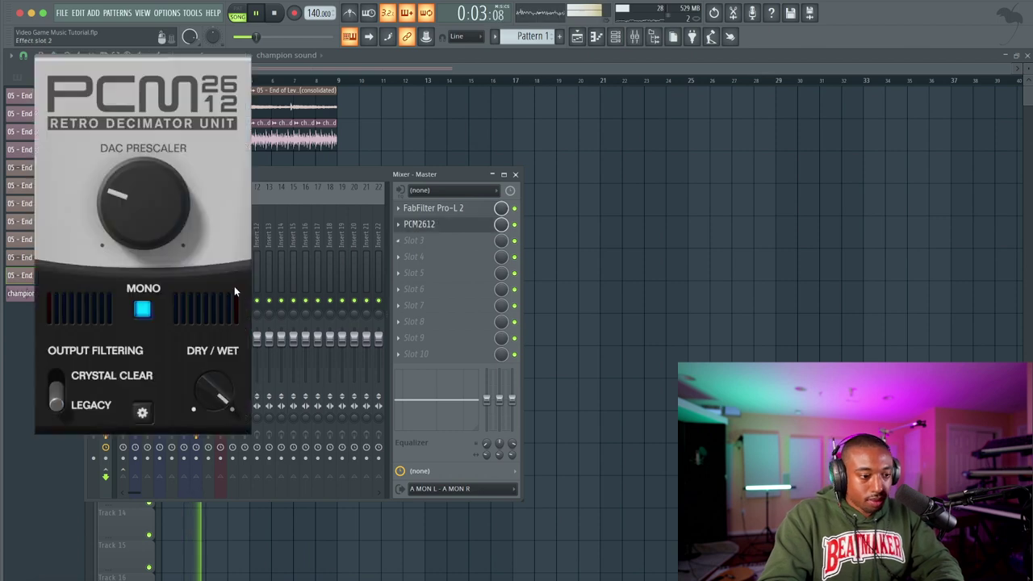
left_click(144, 307)
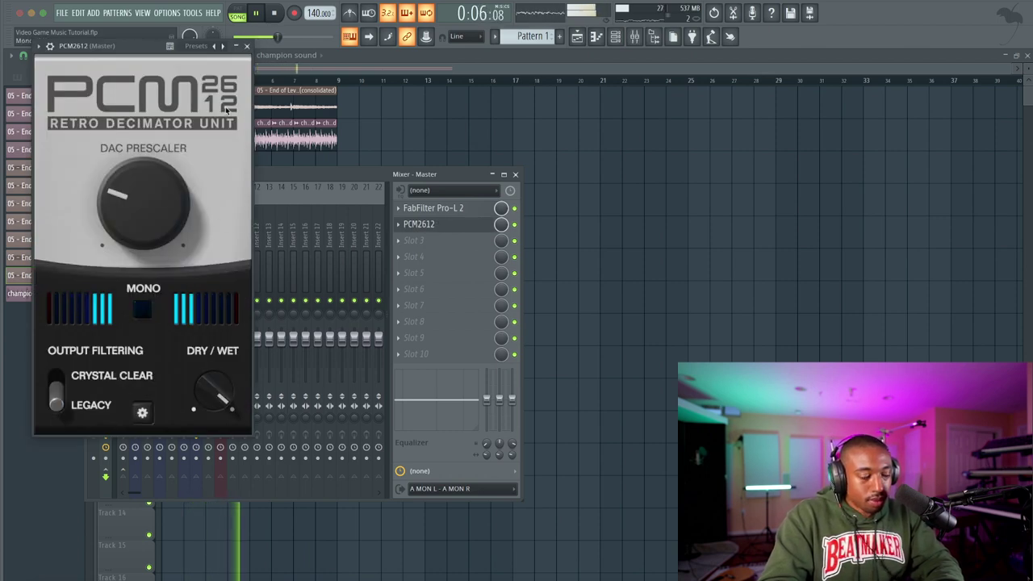
left_click(247, 46)
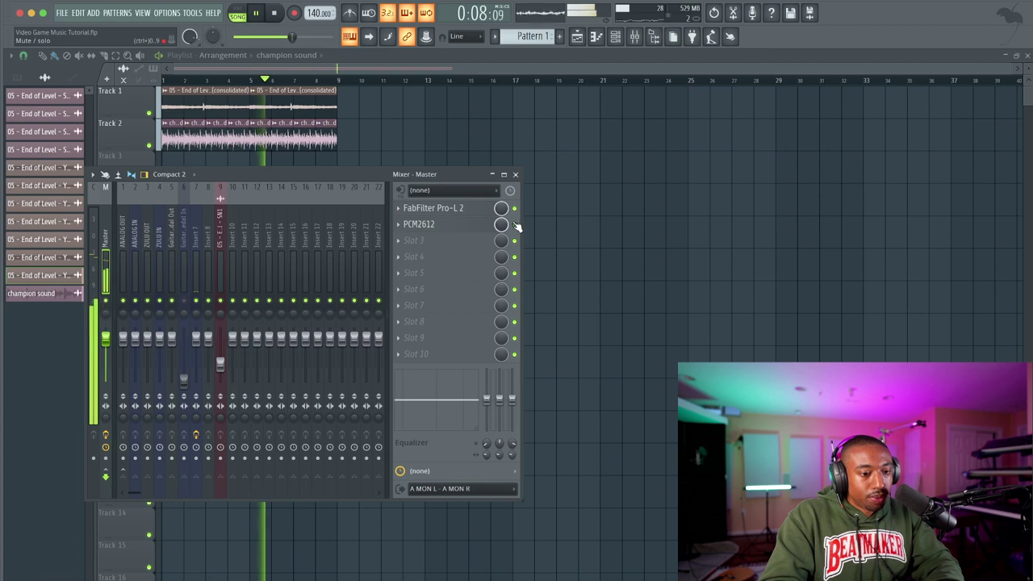
key("space")
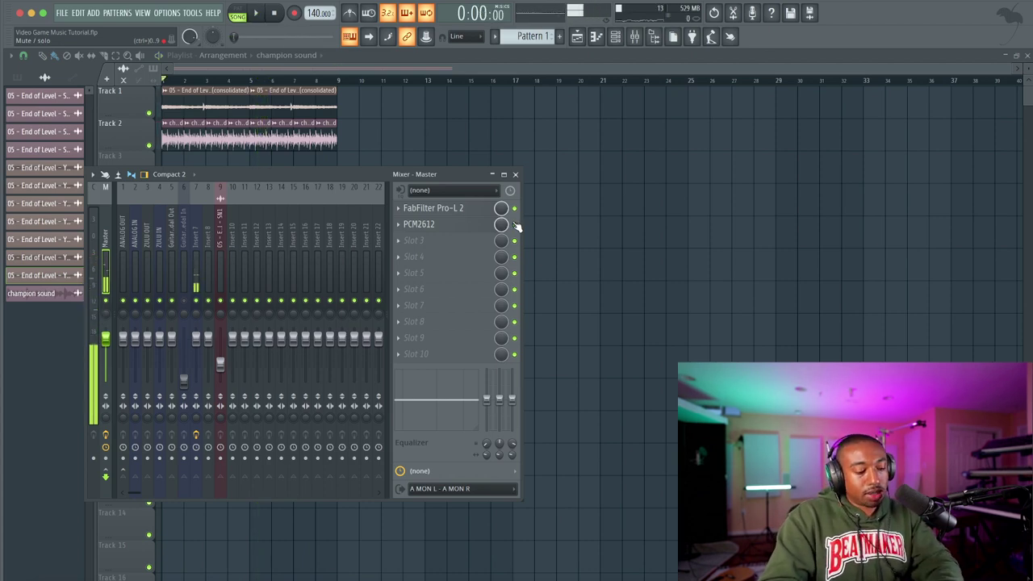
key("space")
Try Crystal Clear output filtering on PCM2612, then revert to Legacy.
left_click(476, 228)
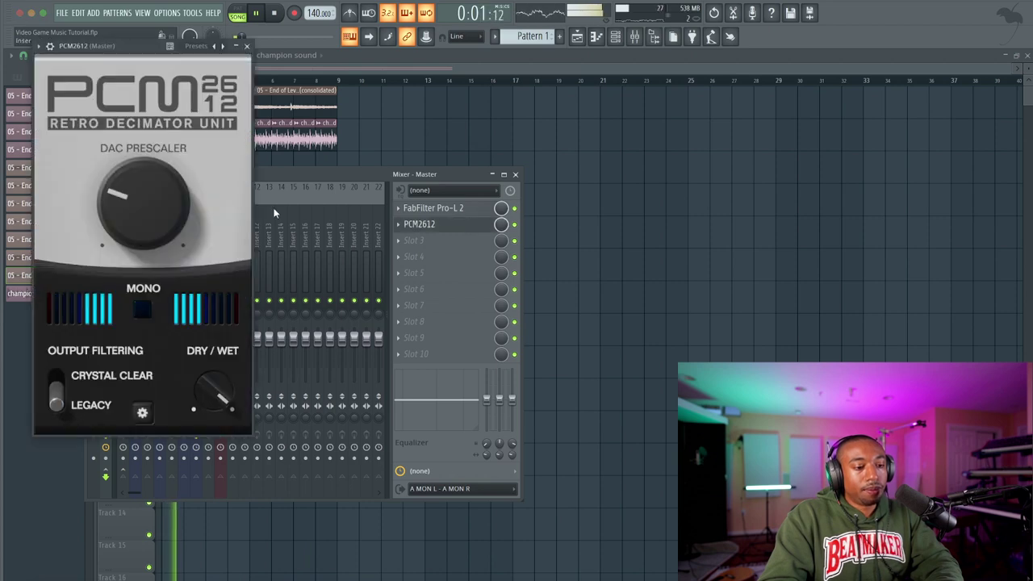
left_click(52, 382)
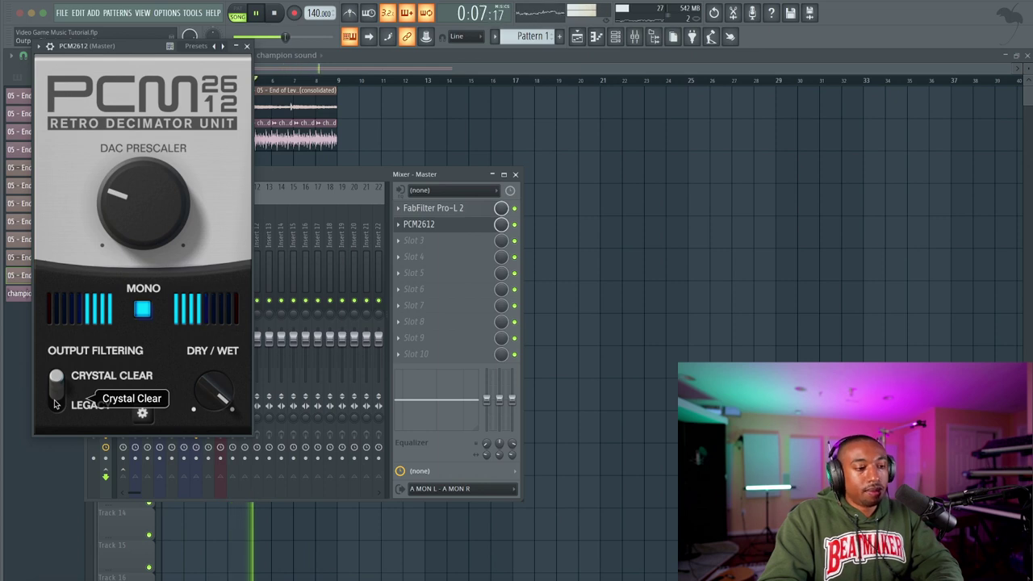
left_click(55, 403)
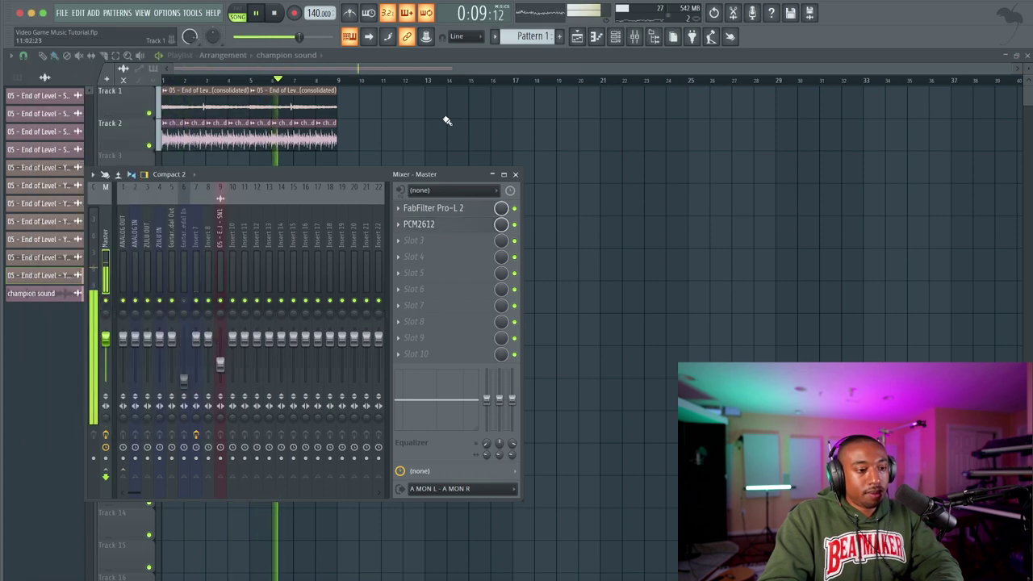
left_click(444, 121)
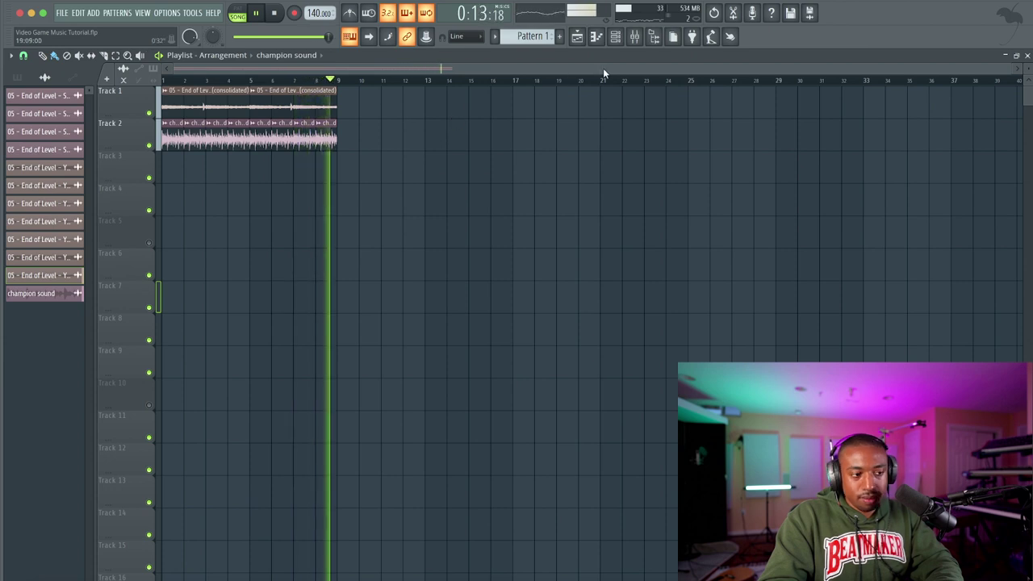
Bypass the PCM2612 slot on the master and close the mixer.
left_click(634, 36)
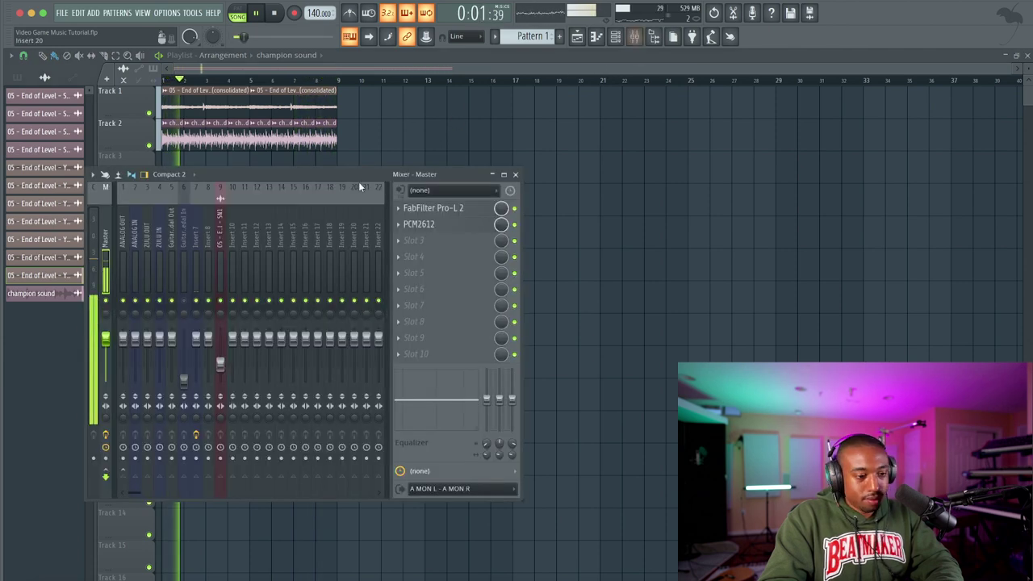
key("space")
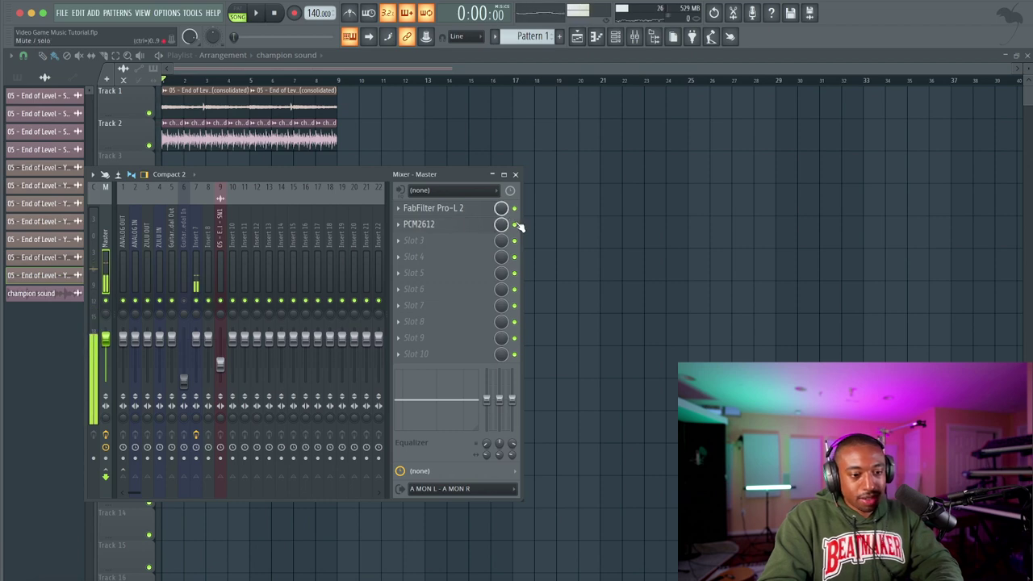
left_click(514, 224)
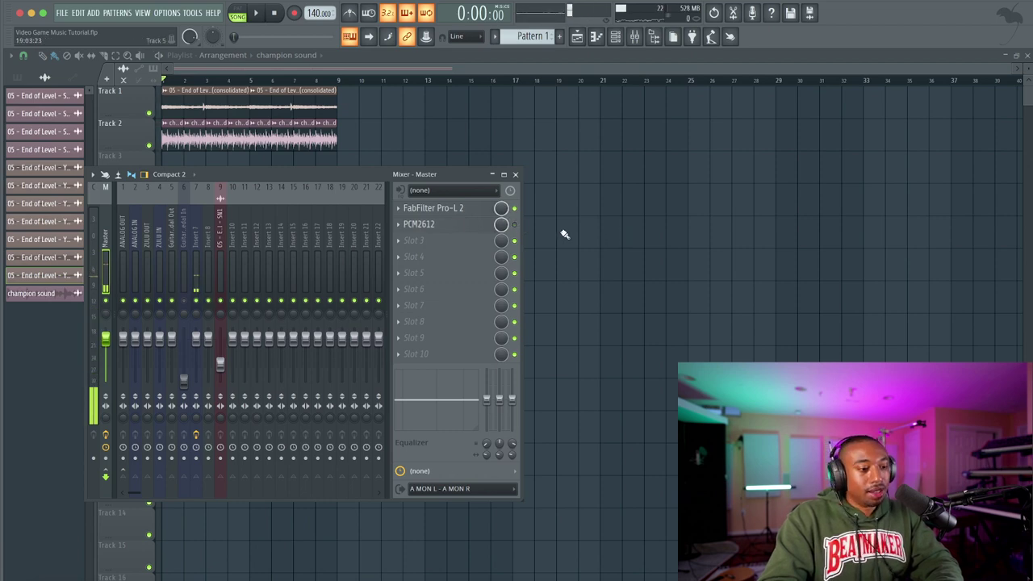
key("F9")
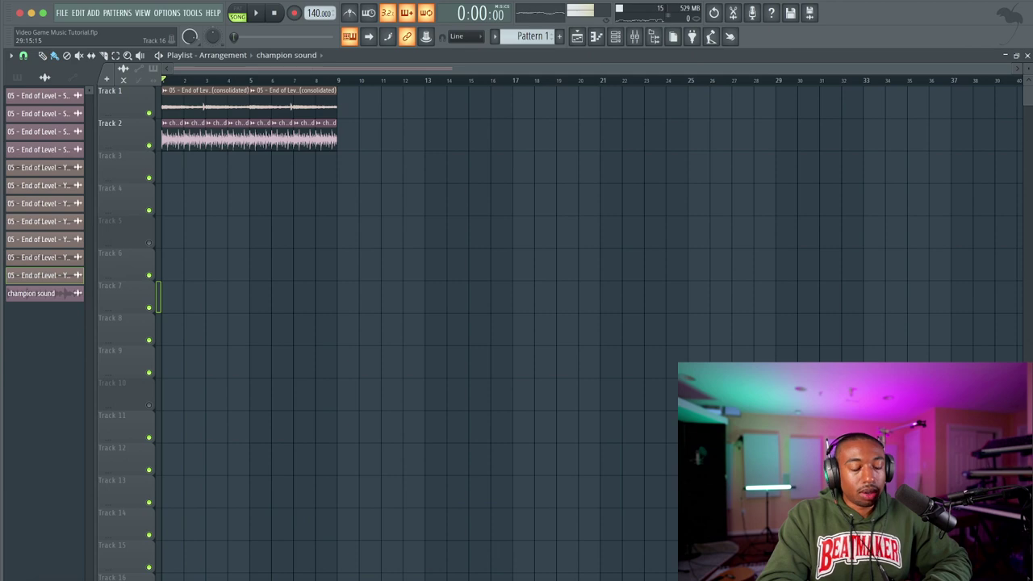
Switch to the Discord drum-kits post about free retro video game sound downloads.
key("super+Tab")
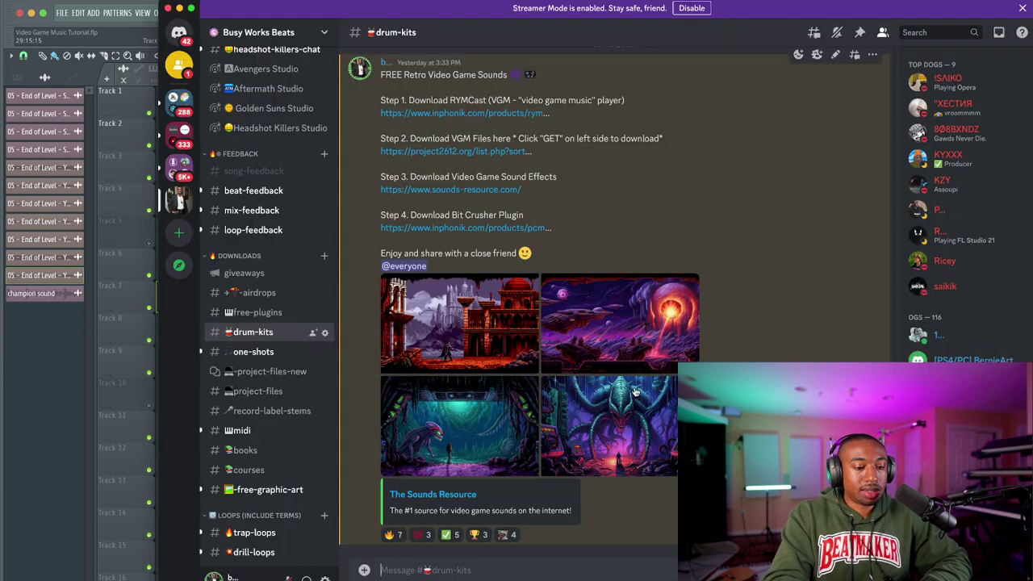
scroll(489, 234, "up", 2)
scroll(489, 234, "down", 2)
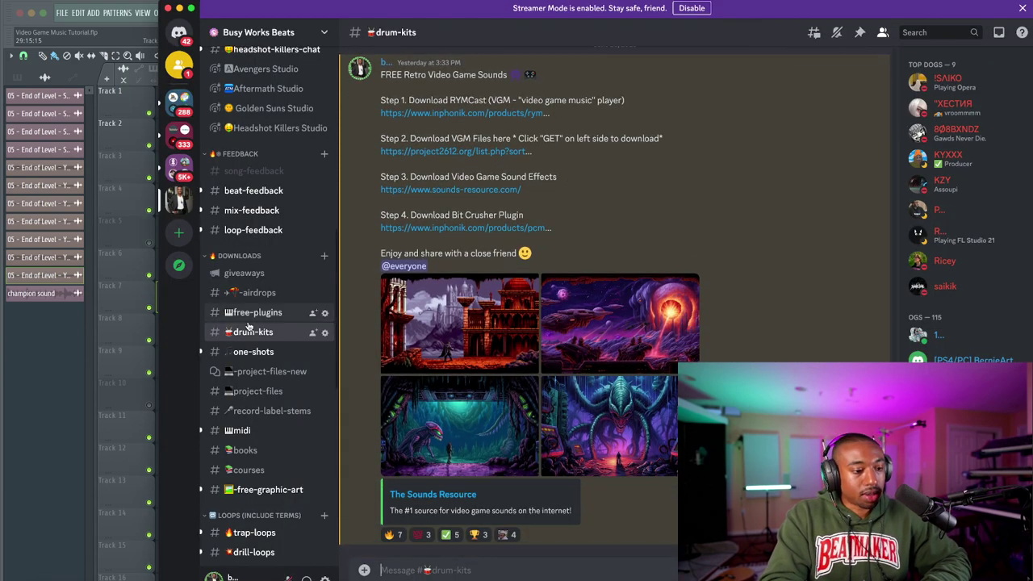
left_click(169, 9)
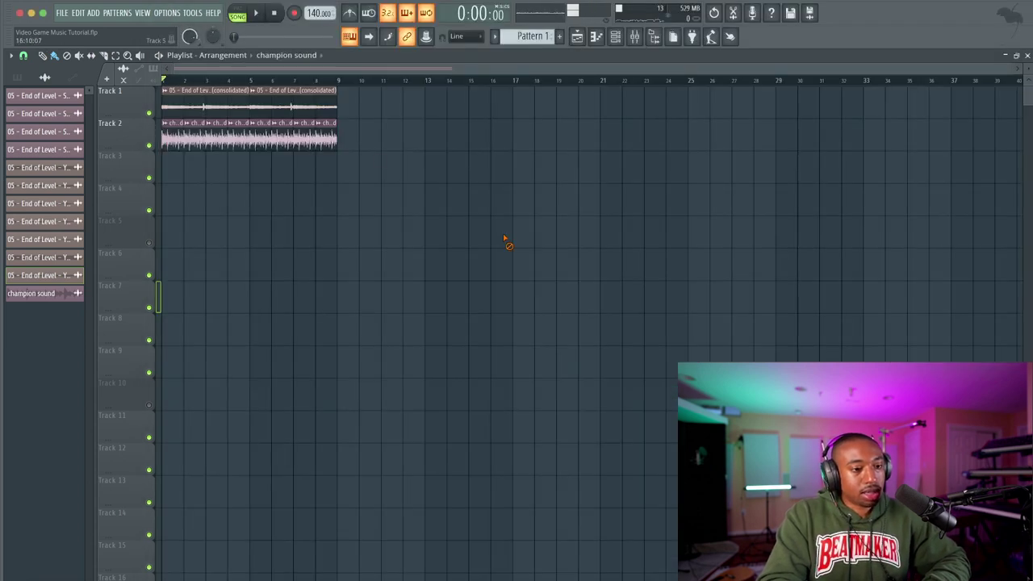